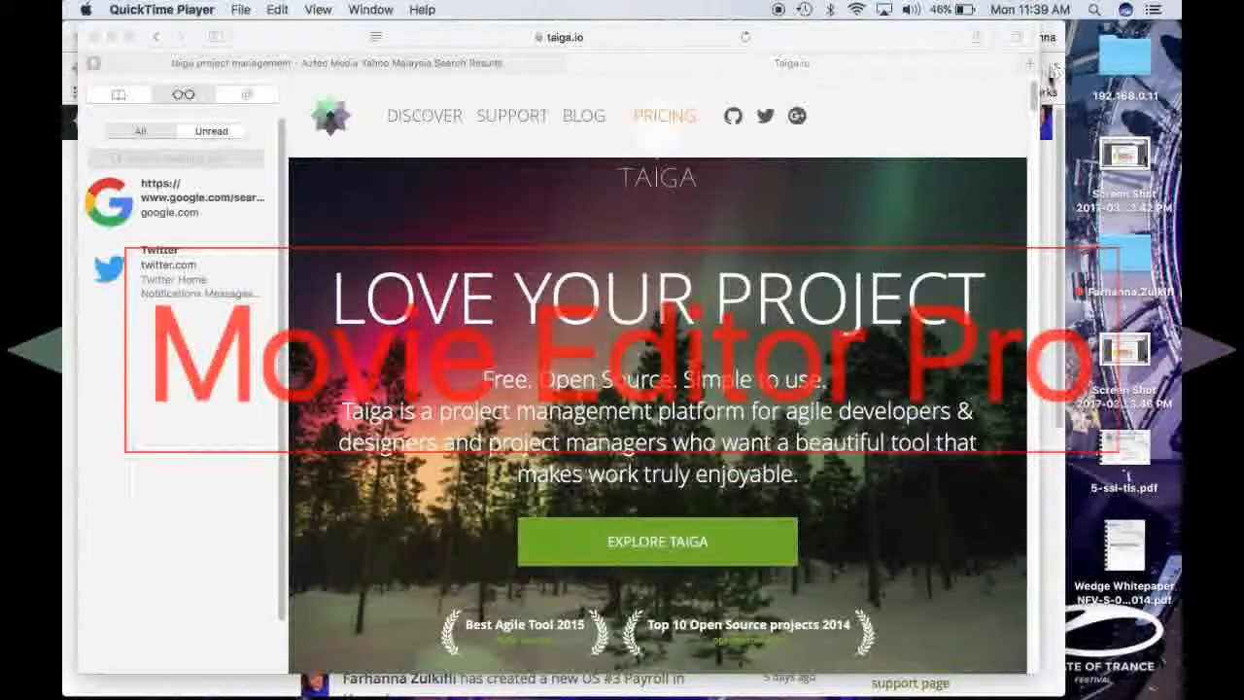
Look through the taiga.io home page, from its introduction and reasons for the tool to the feature and Scrum sections.
click(1038, 92)
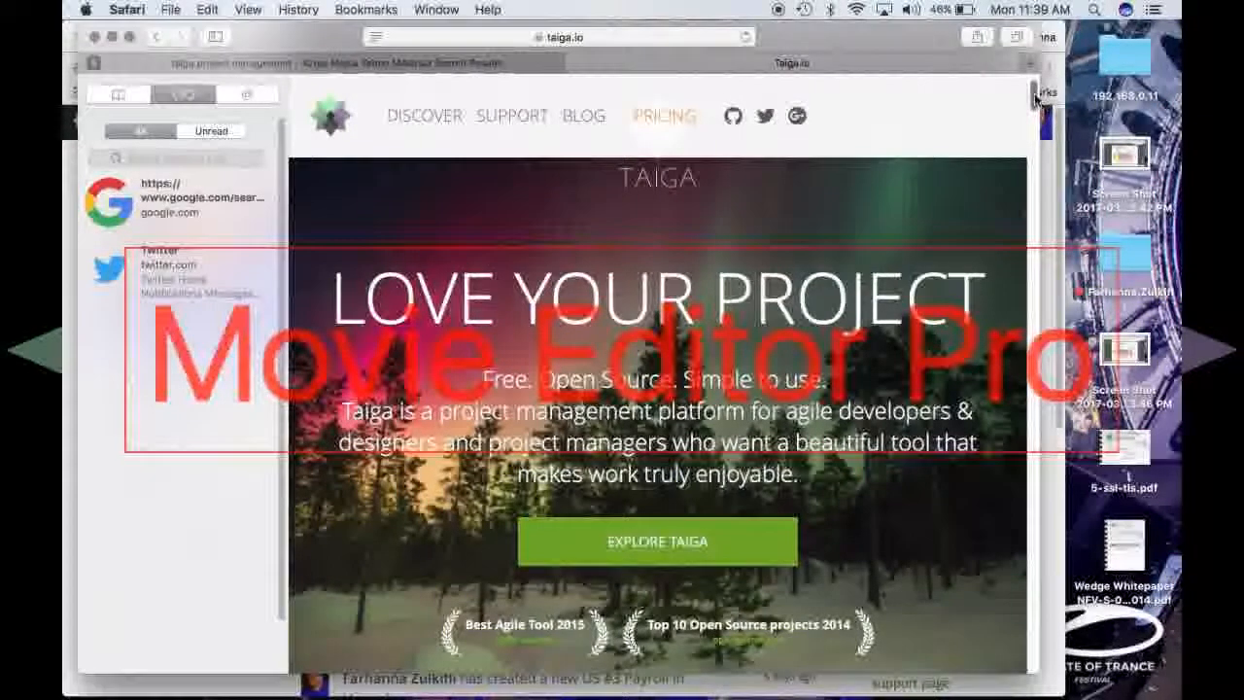
scroll(1038, 93, down, 1)
scroll(1038, 93, down, 3)
scroll(1038, 94, up, 1)
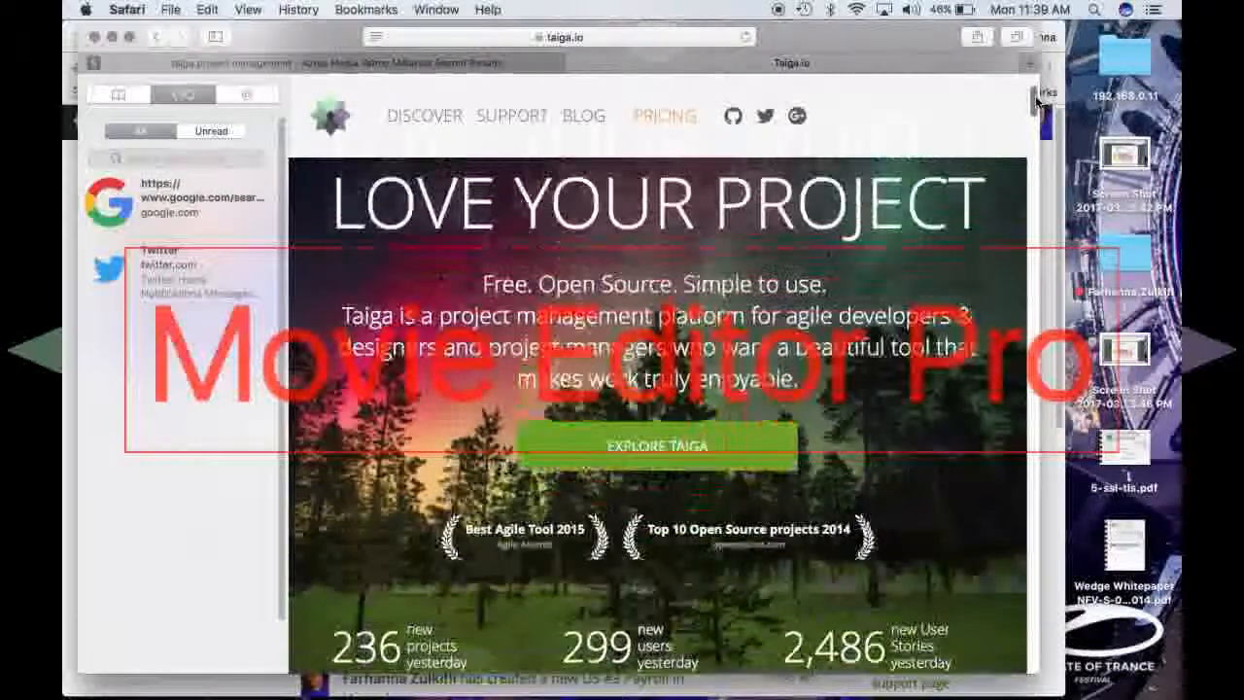
scroll(1038, 97, up, 4)
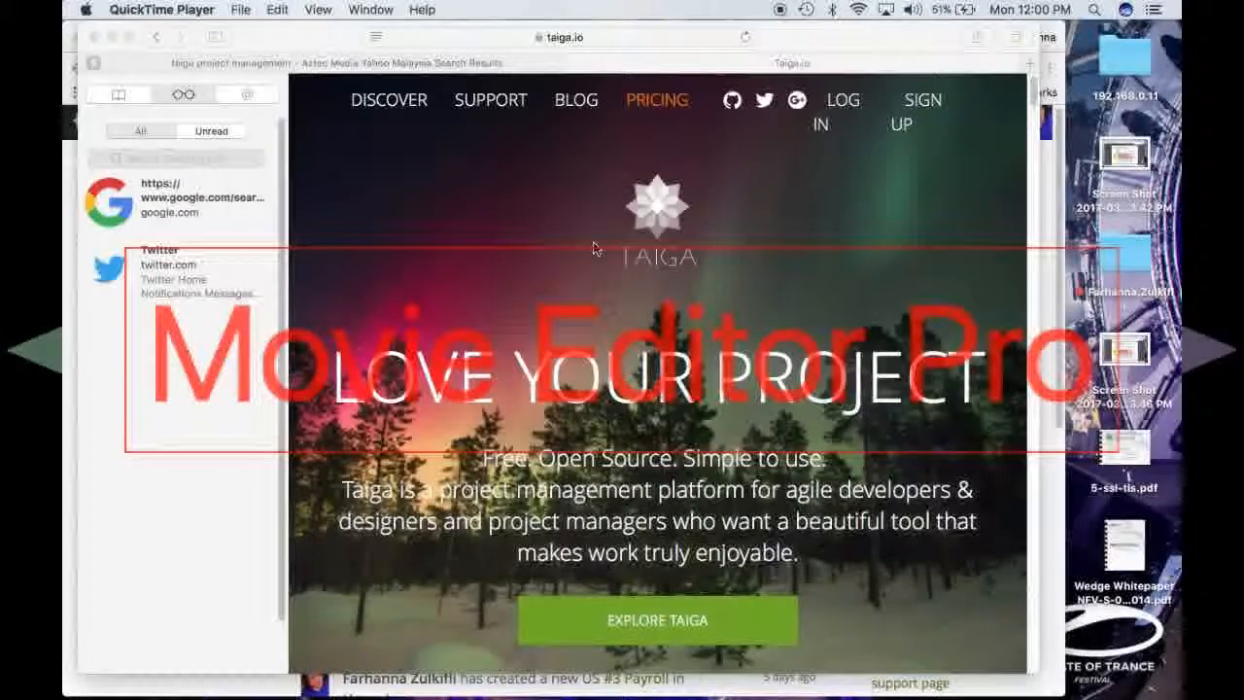
scroll(595, 248, down, 3)
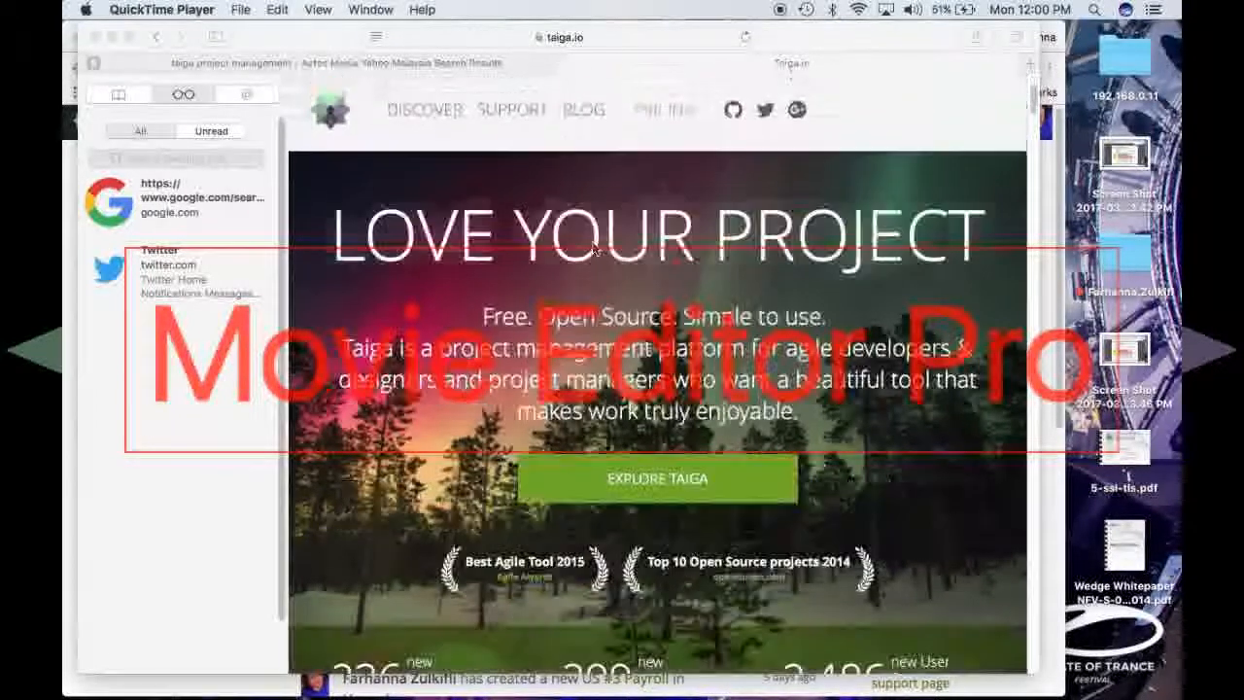
click(1036, 105)
drag(1036, 105, 1032, 140)
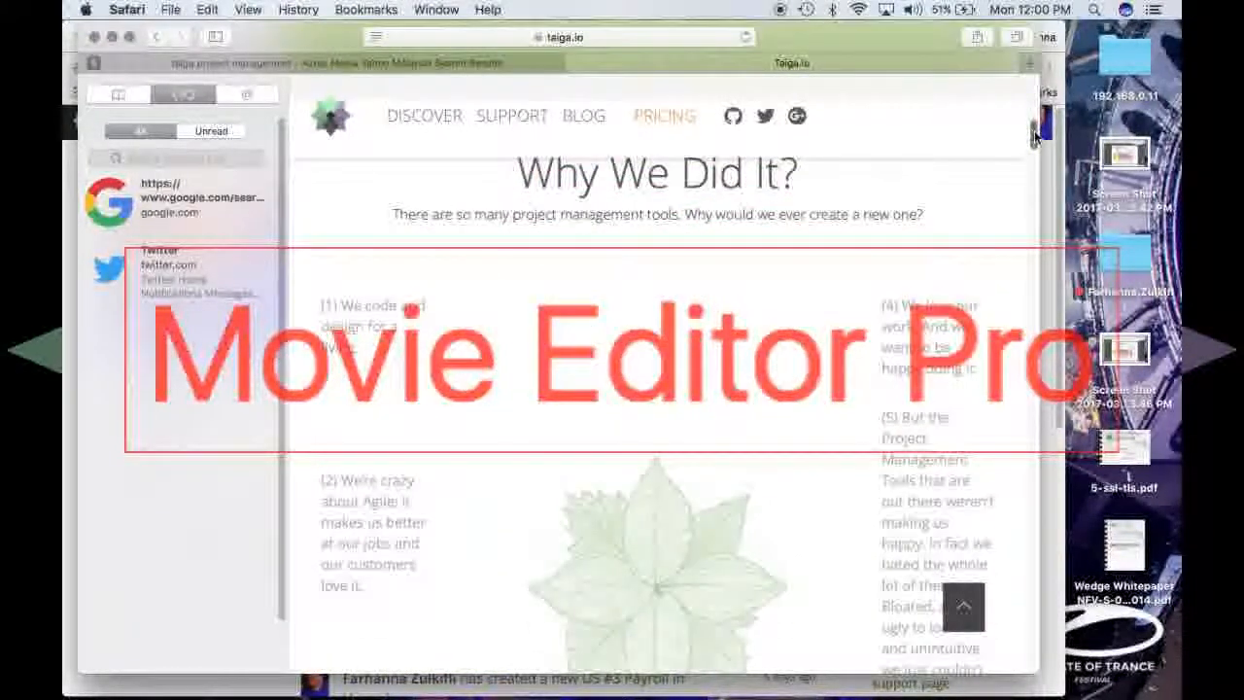
scroll(1034, 139, down, 1)
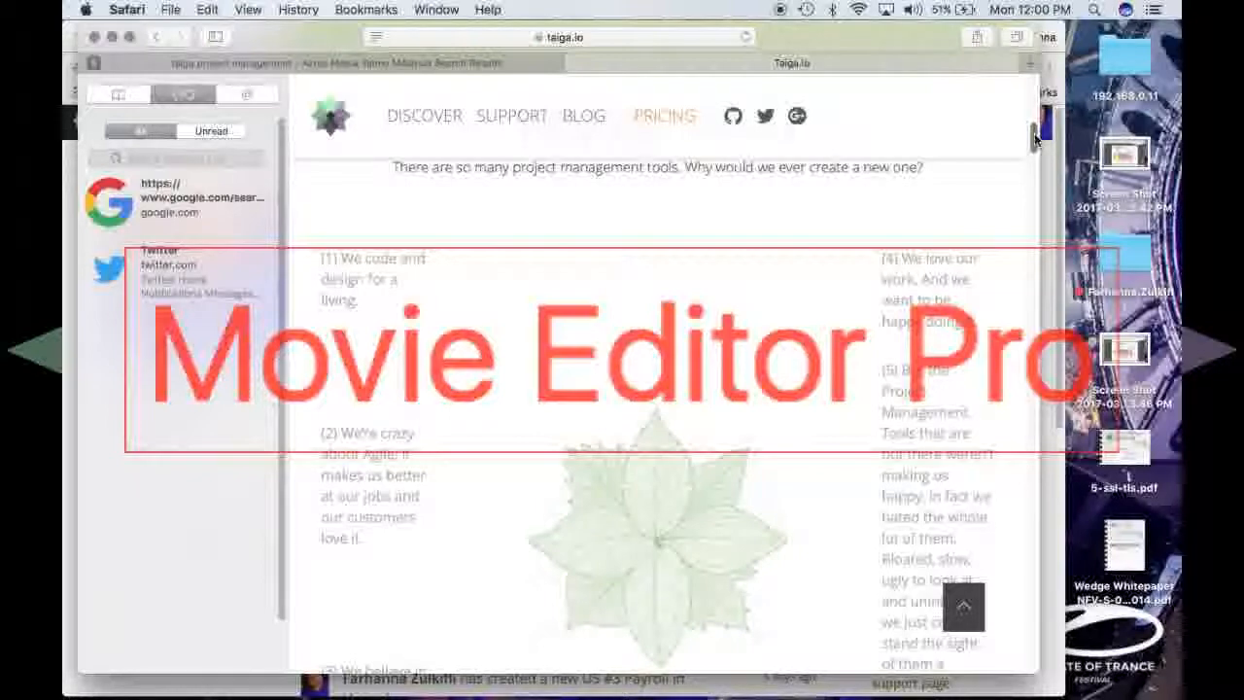
drag(1034, 139, 1029, 187)
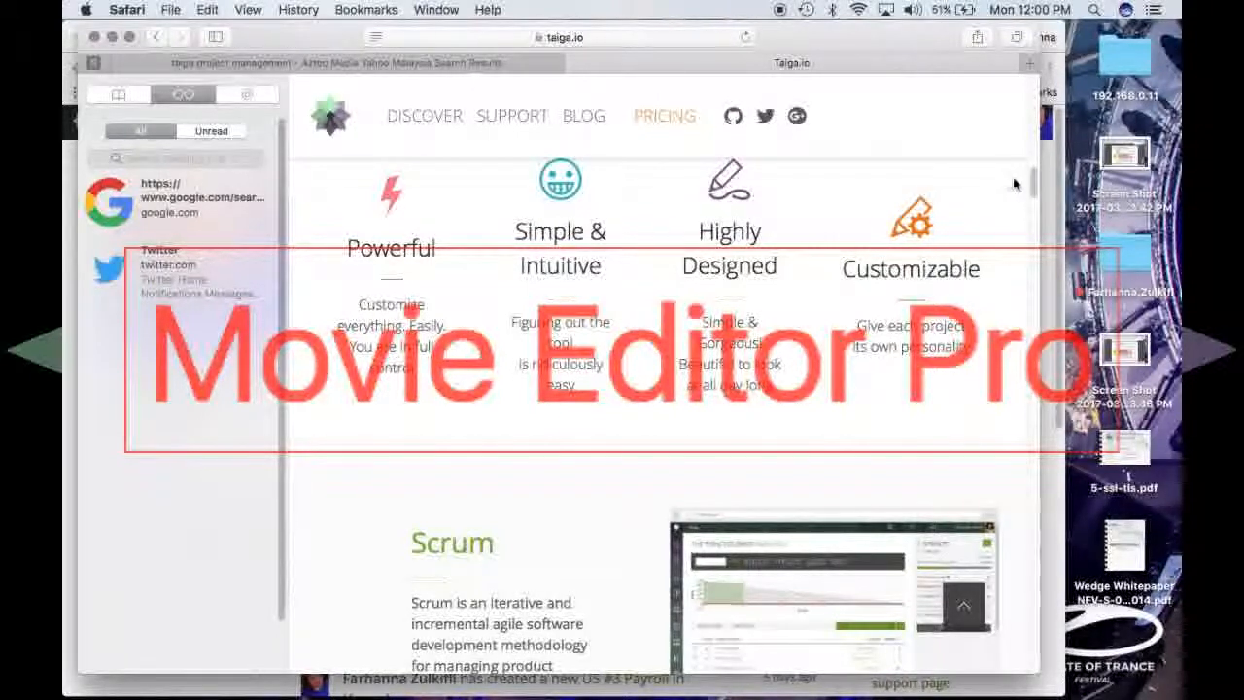
Switch to the Taiga profile page in Chrome and look over the activity timeline.
click(1061, 129)
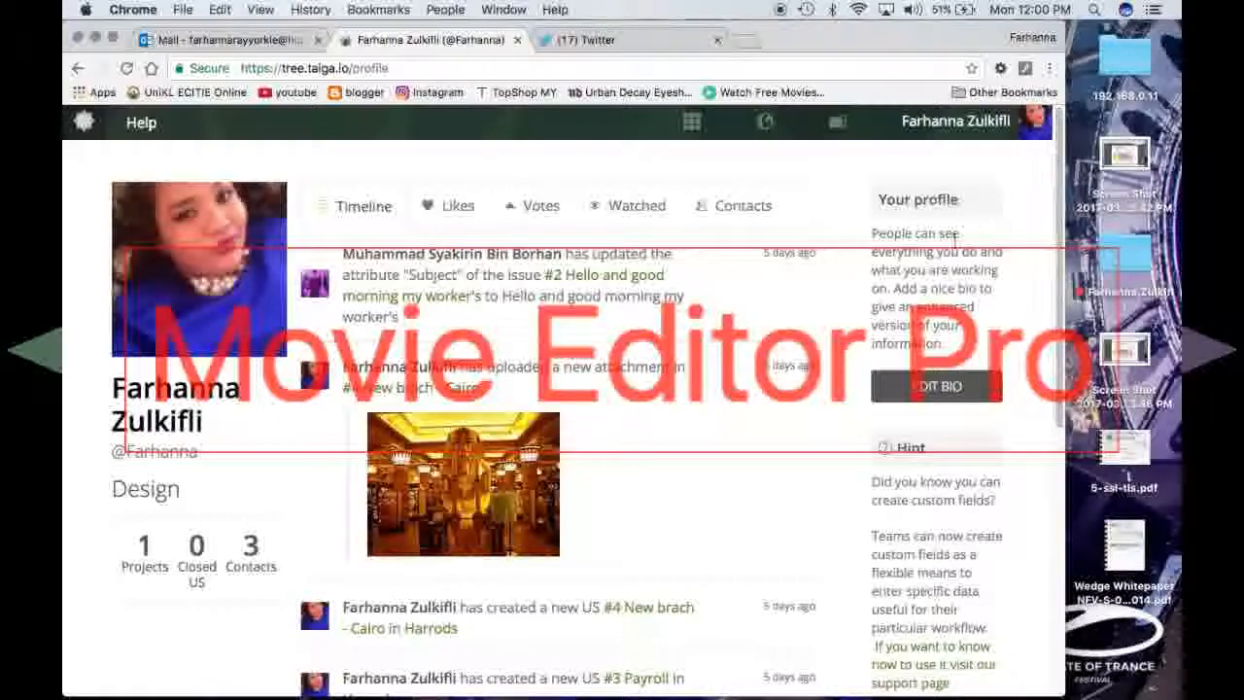
scroll(1002, 287, down, 2)
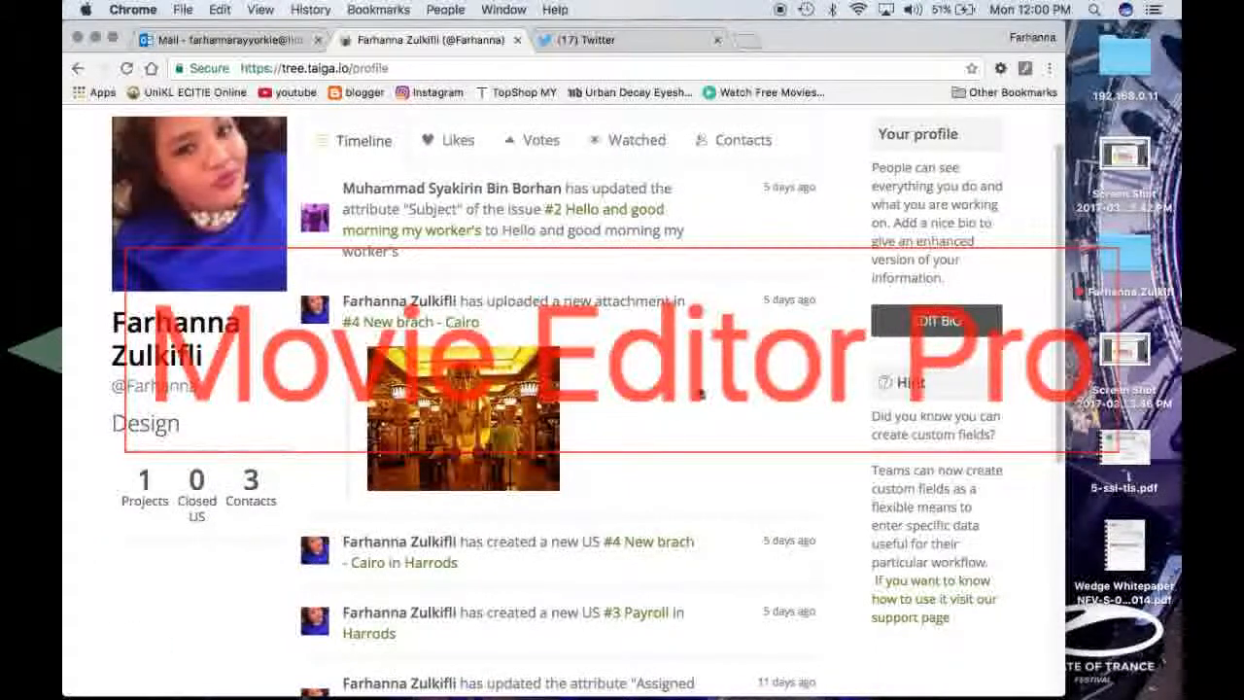
drag(1061, 167, 1066, 126)
Open the Harrods project from the list of managed projects and examine its activity timeline and team page.
mouse_move(844, 135)
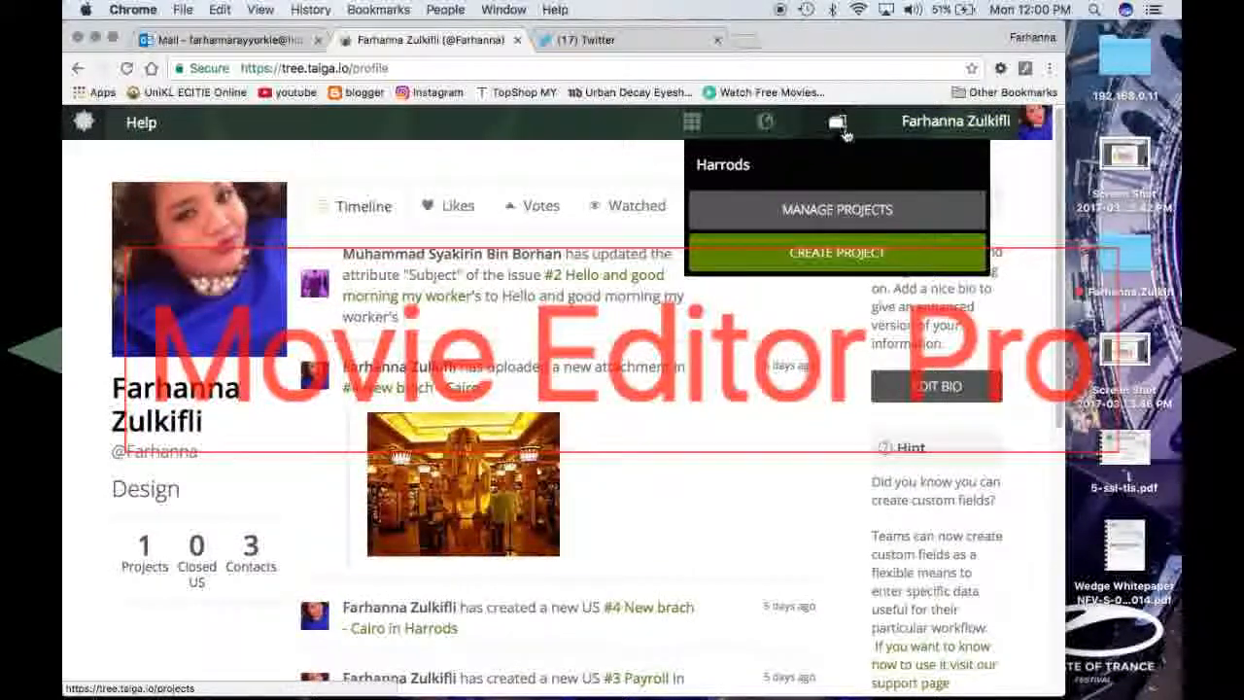
click(865, 226)
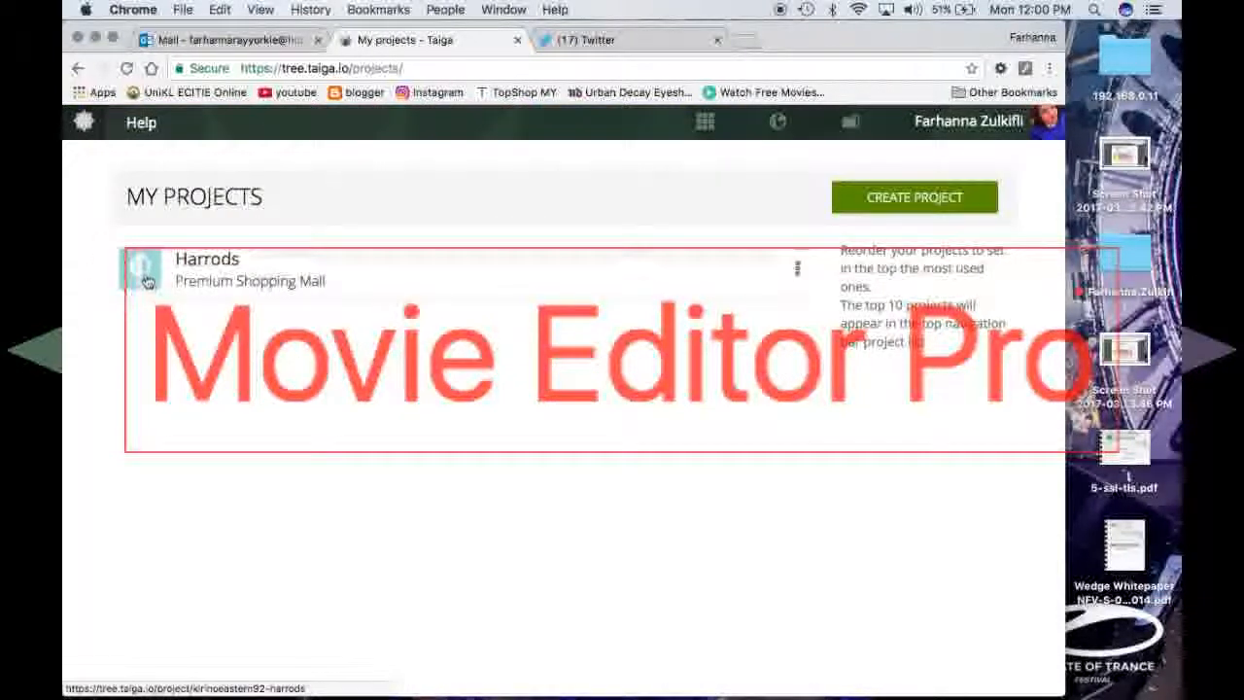
click(145, 281)
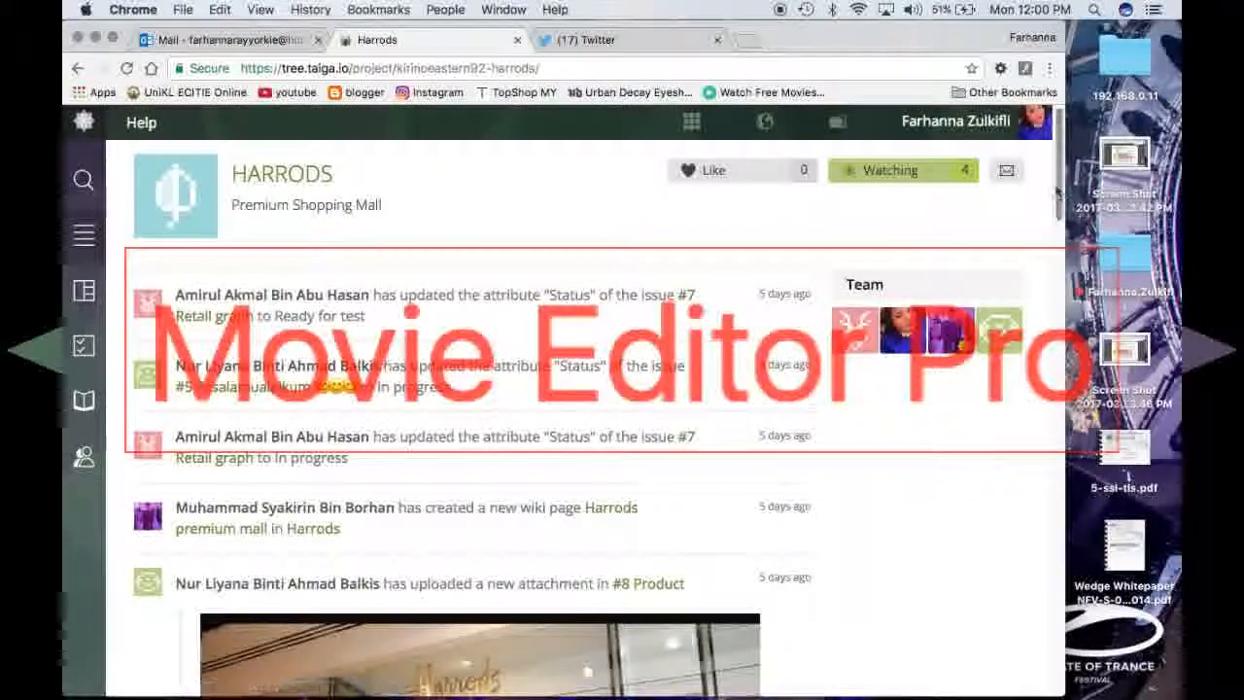
drag(1059, 194, 1056, 151)
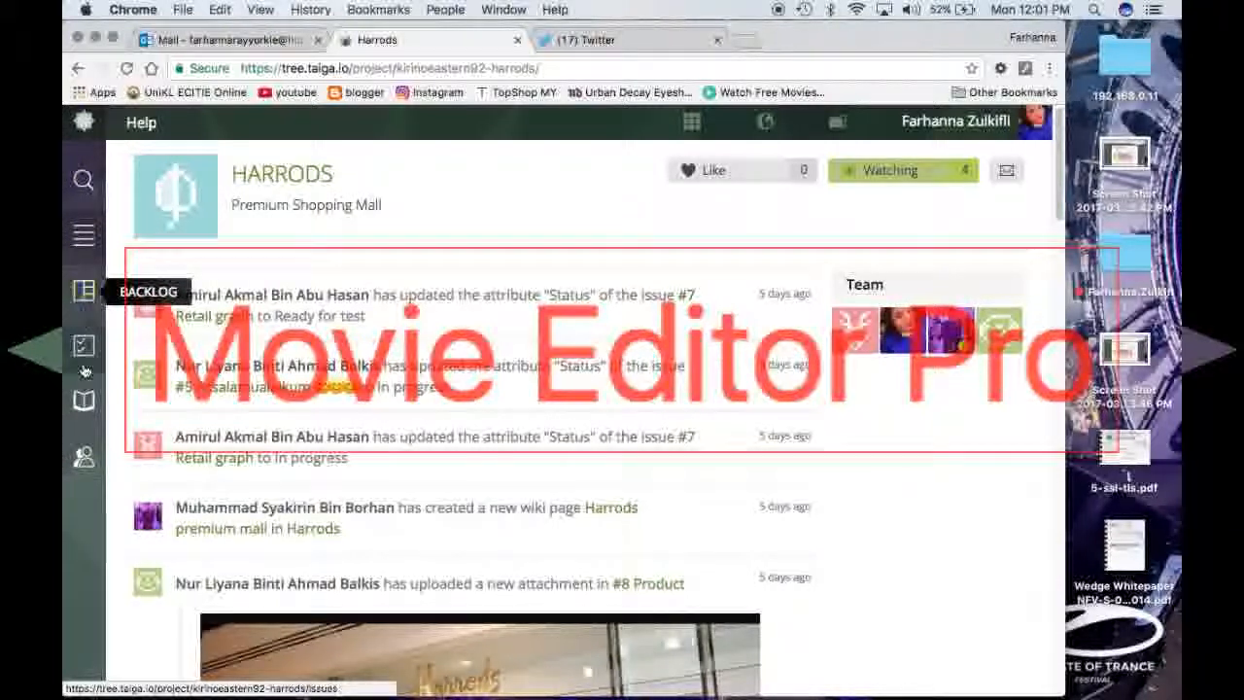
click(84, 458)
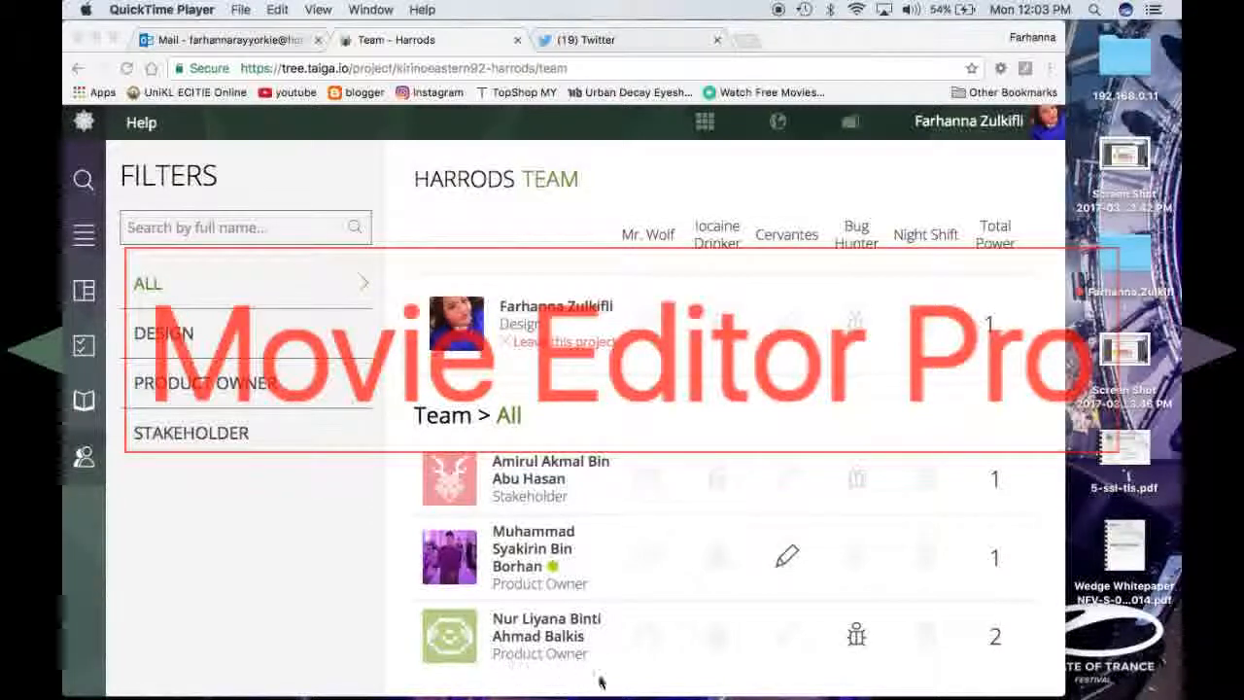
Start creating a new project based on the Kanban template.
click(851, 124)
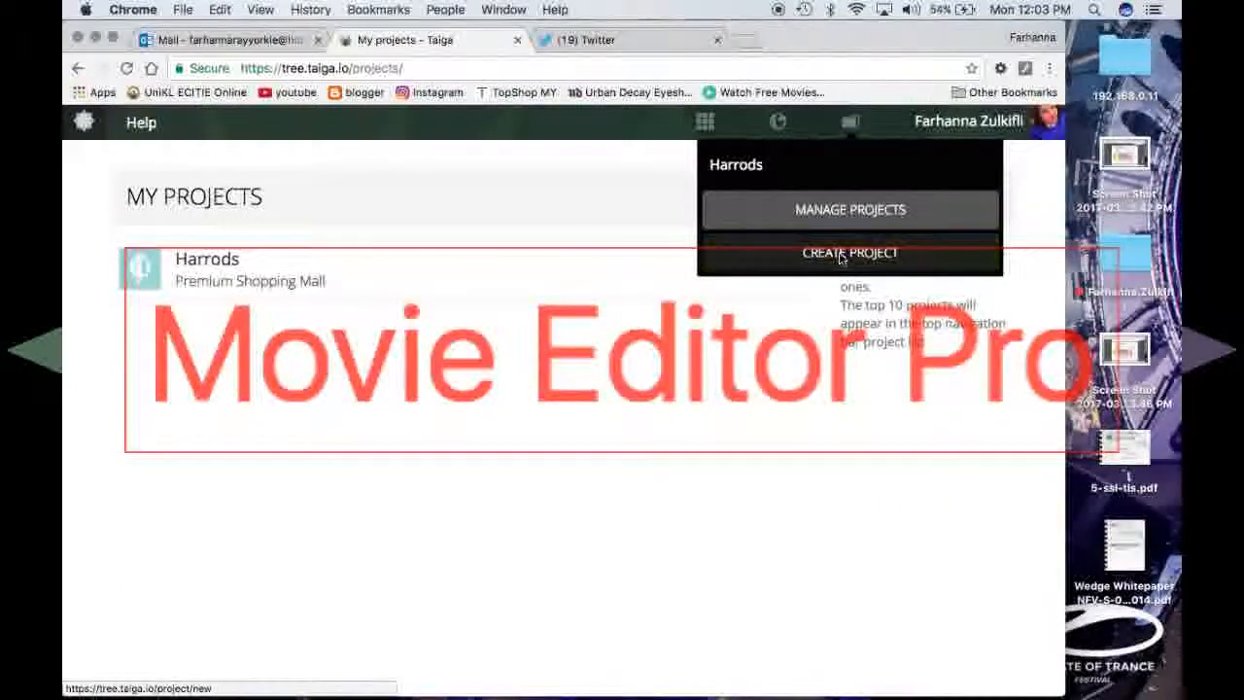
click(842, 254)
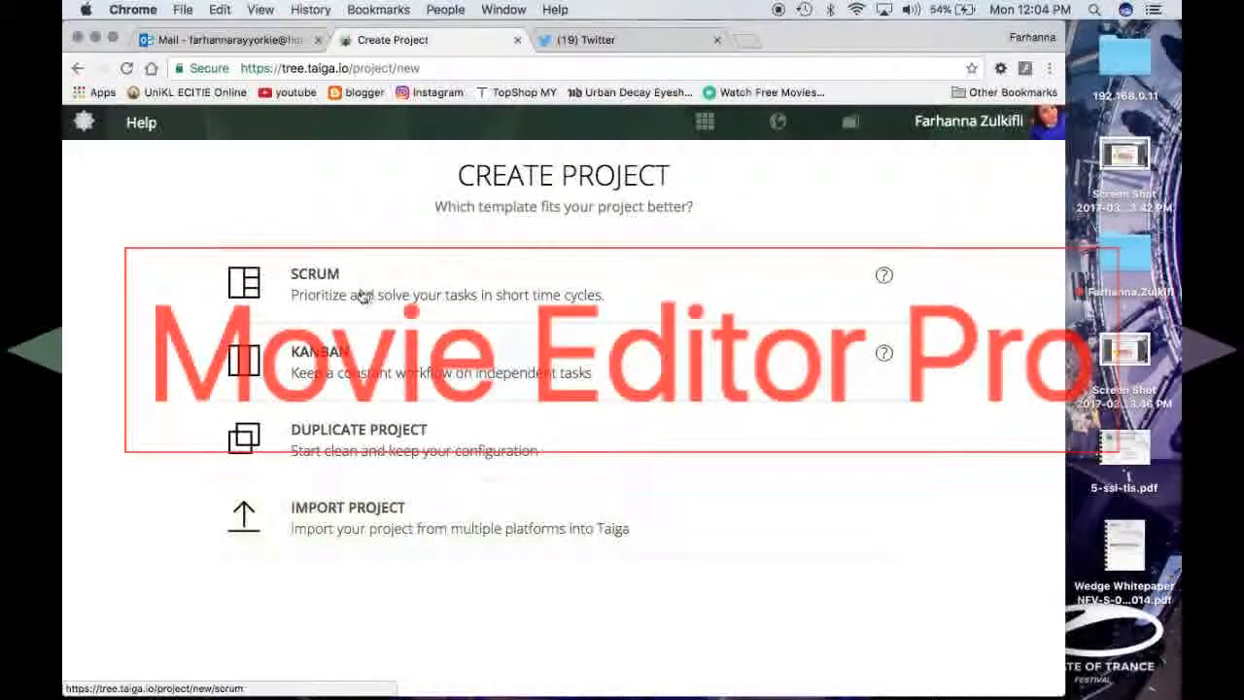
click(507, 339)
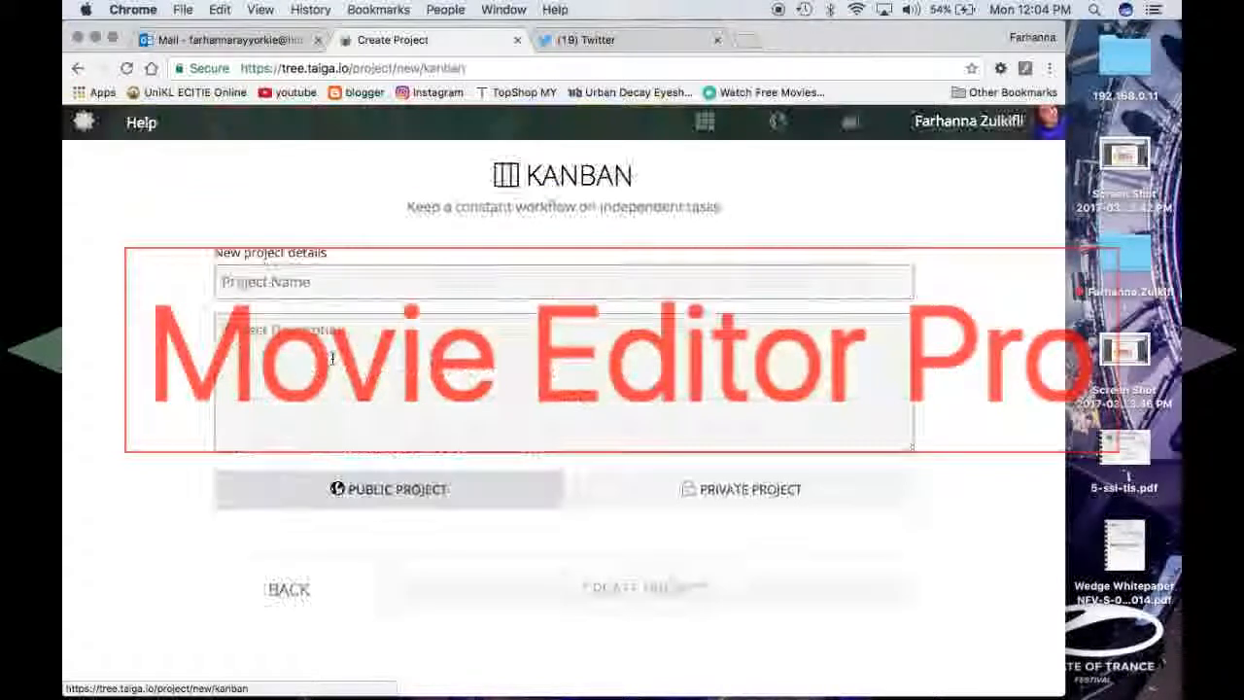
Name the new Kanban project "Project Management Tools".
click(360, 291)
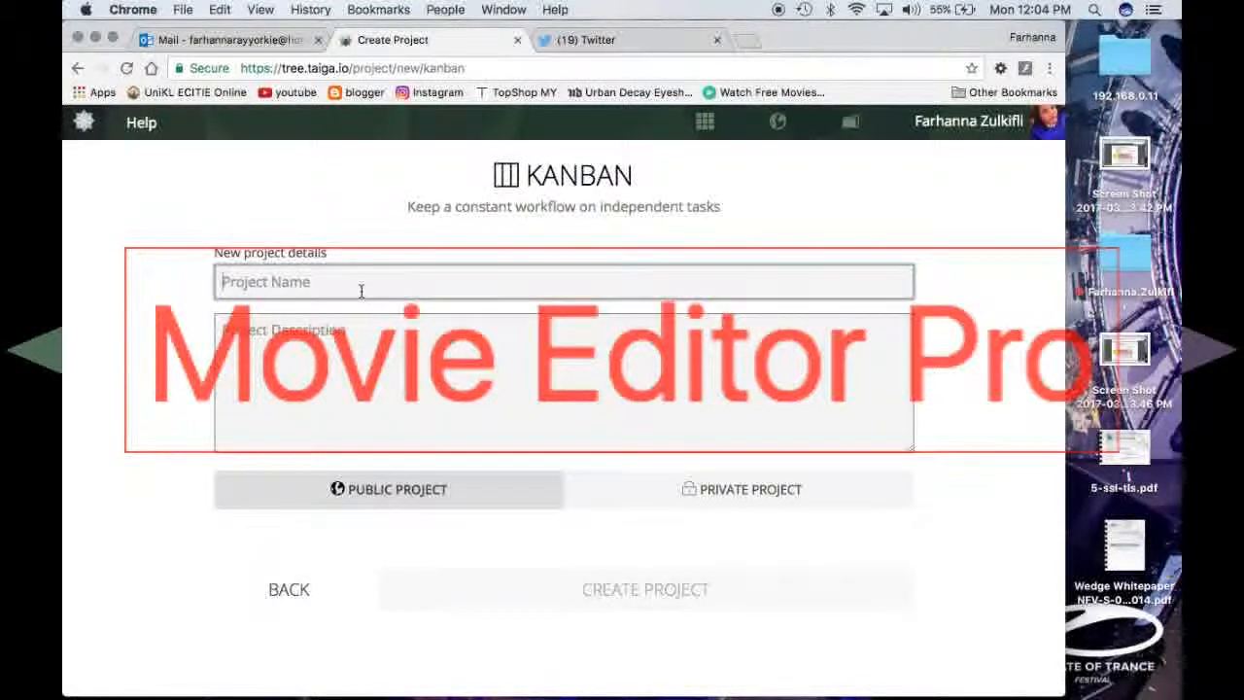
text(Project Management TOOl)
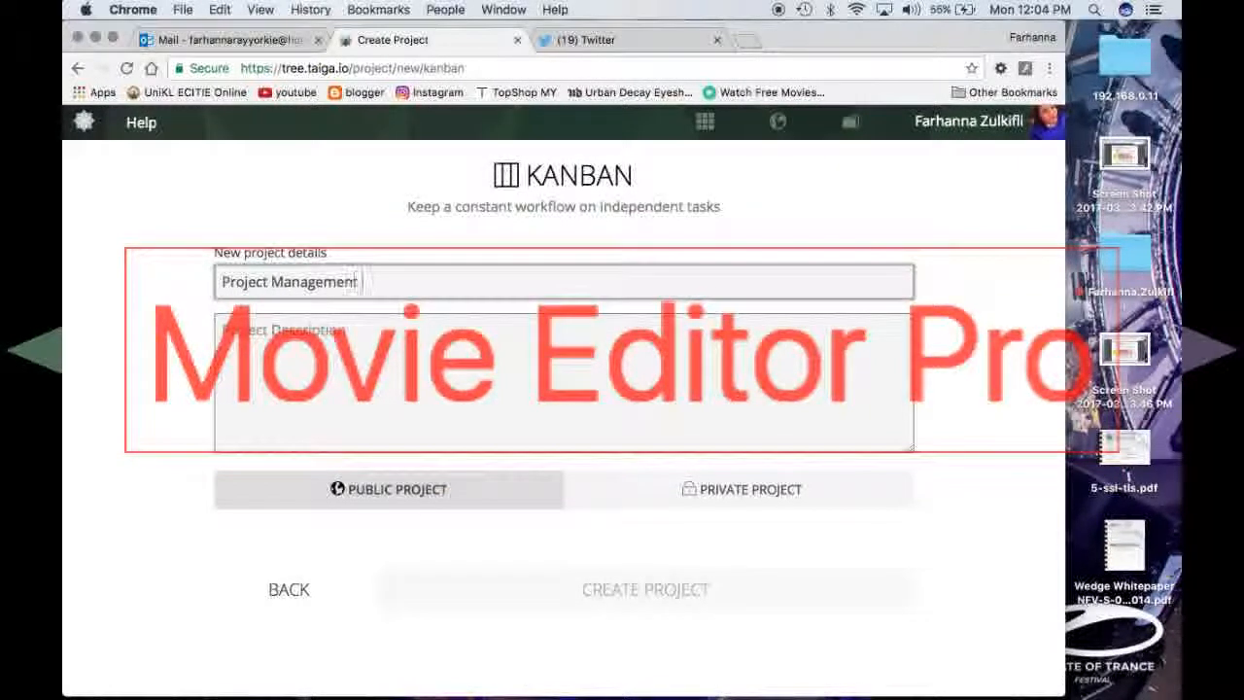
key(BackSpace)
key(BackSpace)
key(BackSpace)
text(ools)
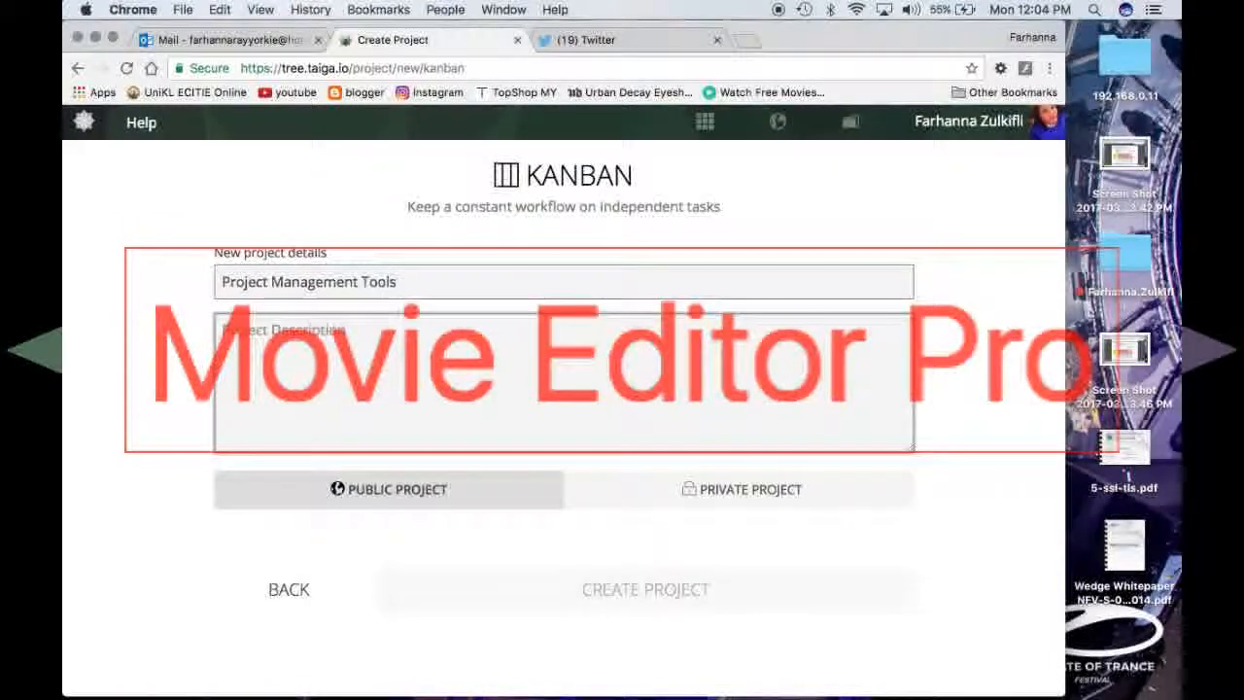
Enter "Assignment 1" as the project description and create it as a public project.
text(Assignemtn)
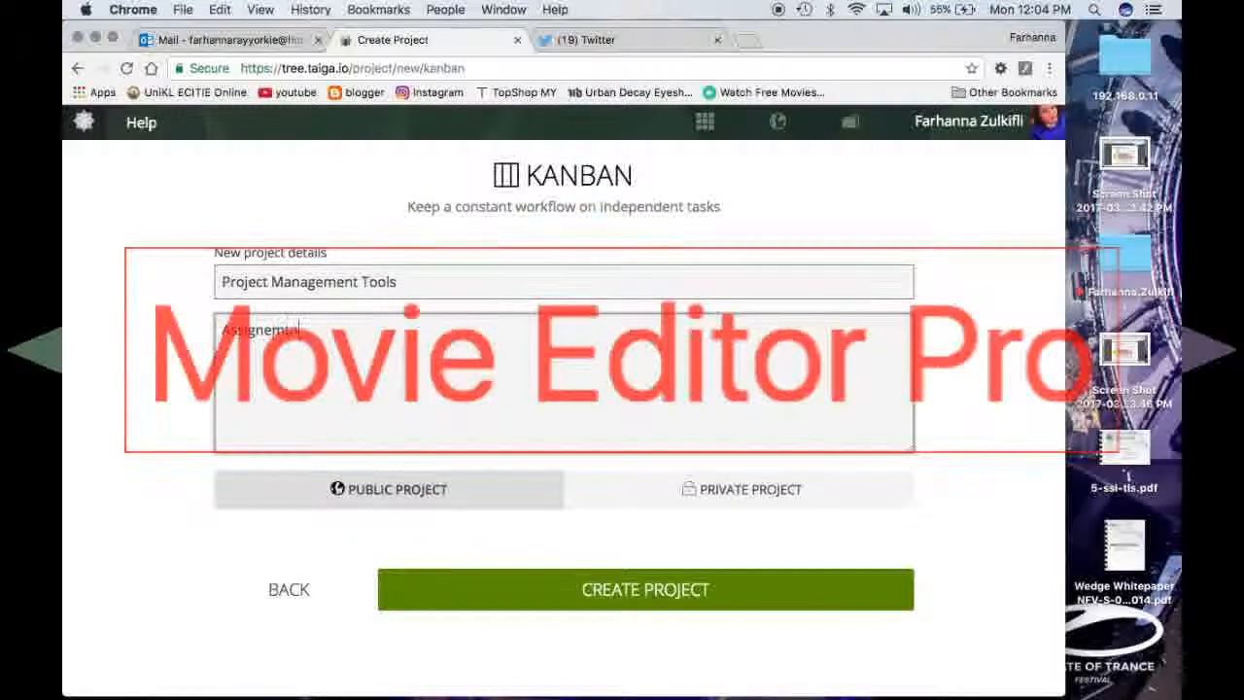
text(nt 1)
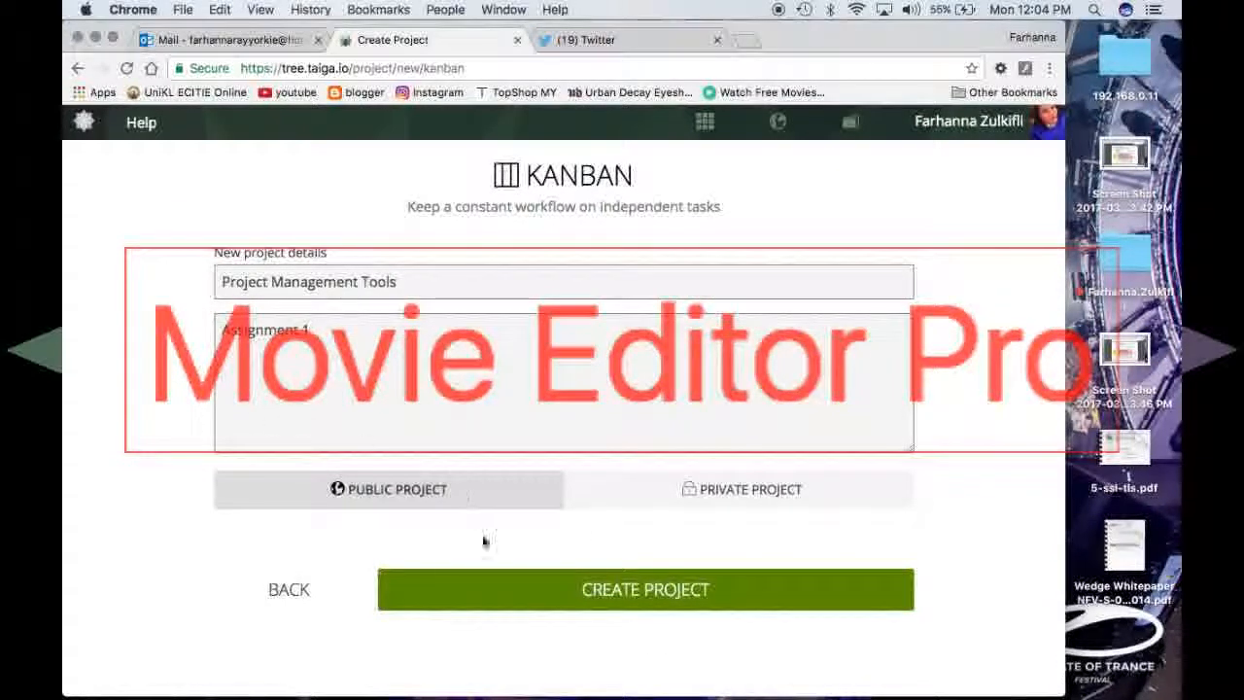
click(683, 603)
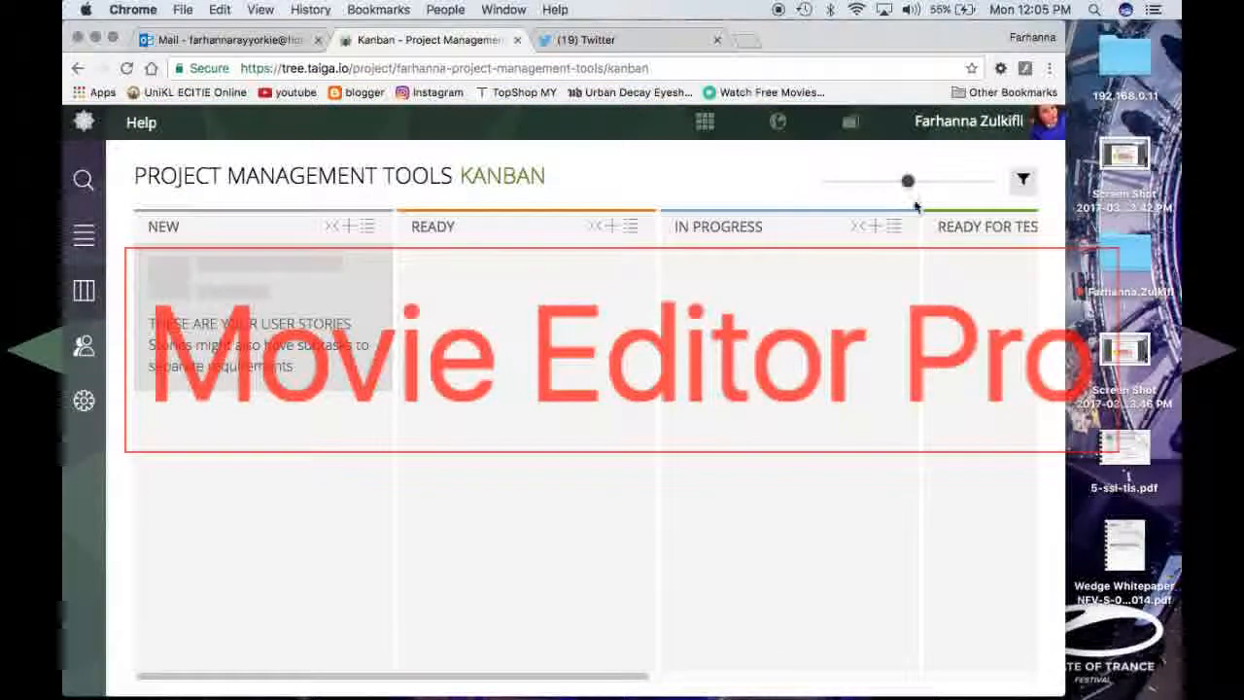
Examine the Kanban board's filters and the project details settings, including the option for a project looking for people.
click(1023, 183)
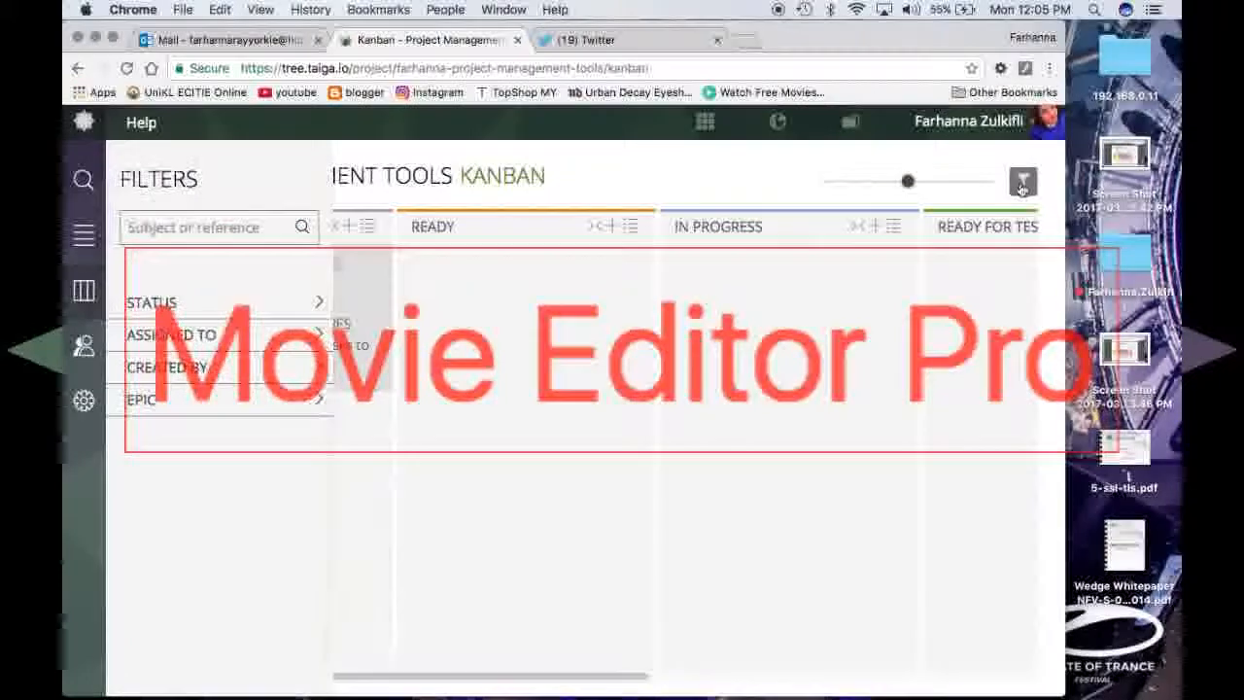
click(1023, 183)
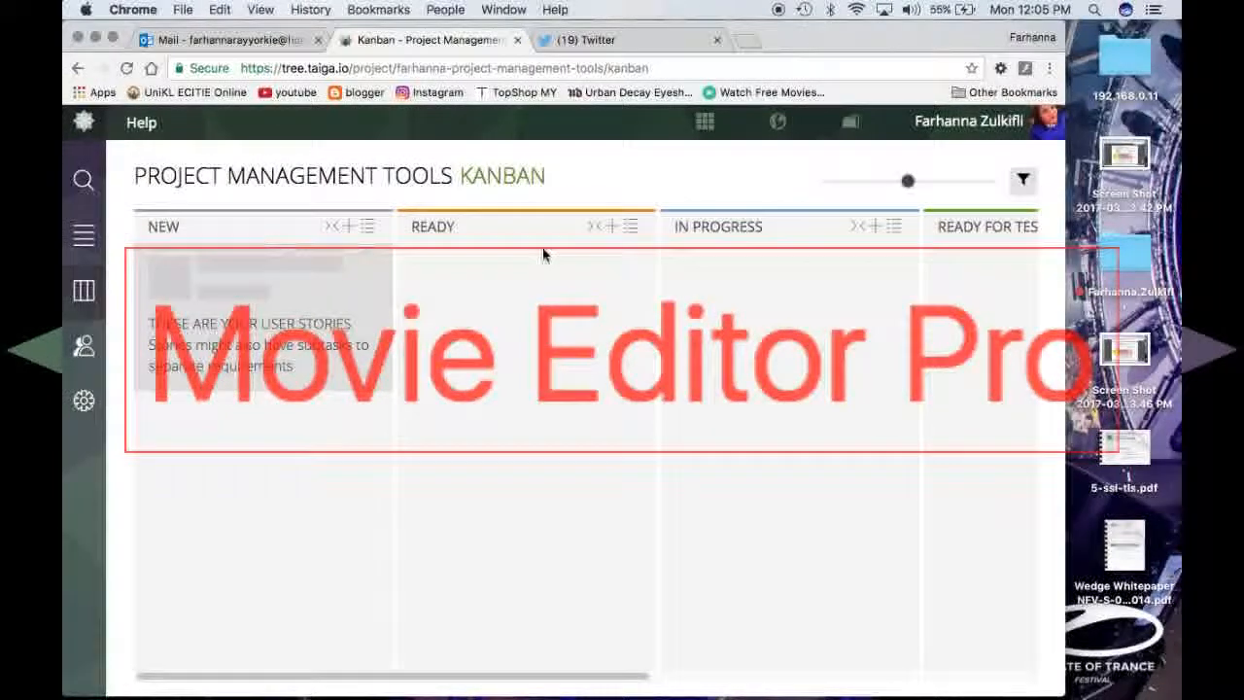
click(83, 401)
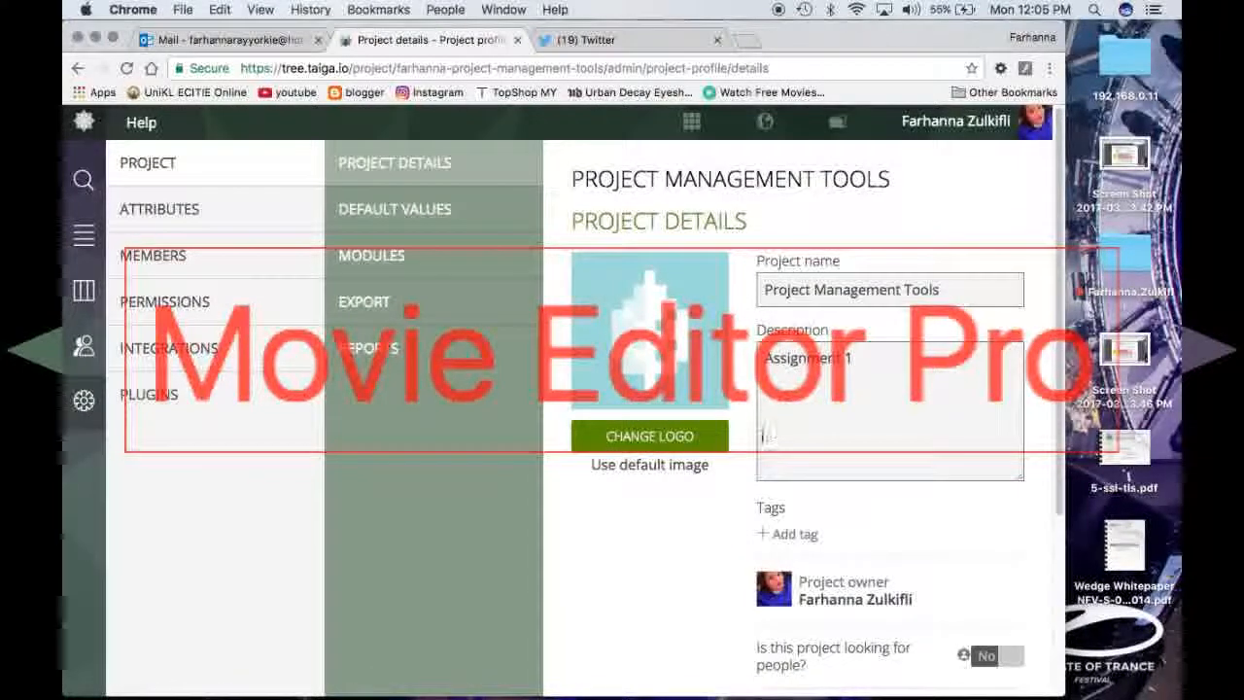
drag(1060, 118, 1064, 161)
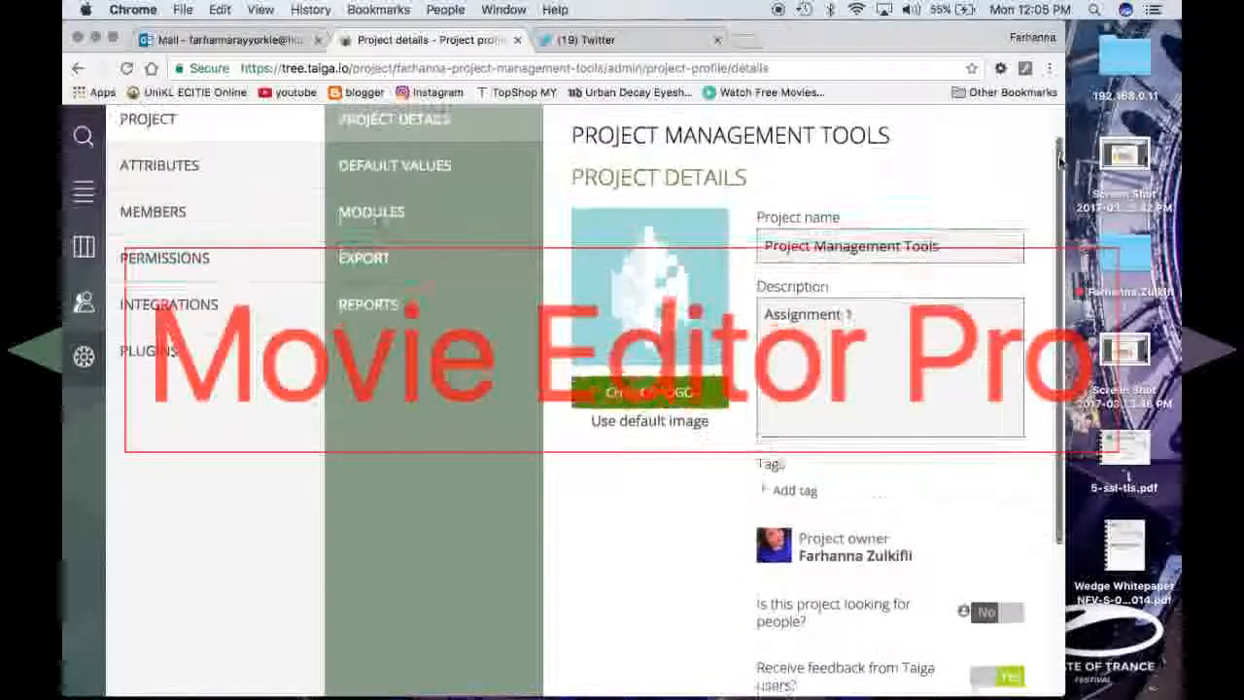
scroll(739, 394, down, 5)
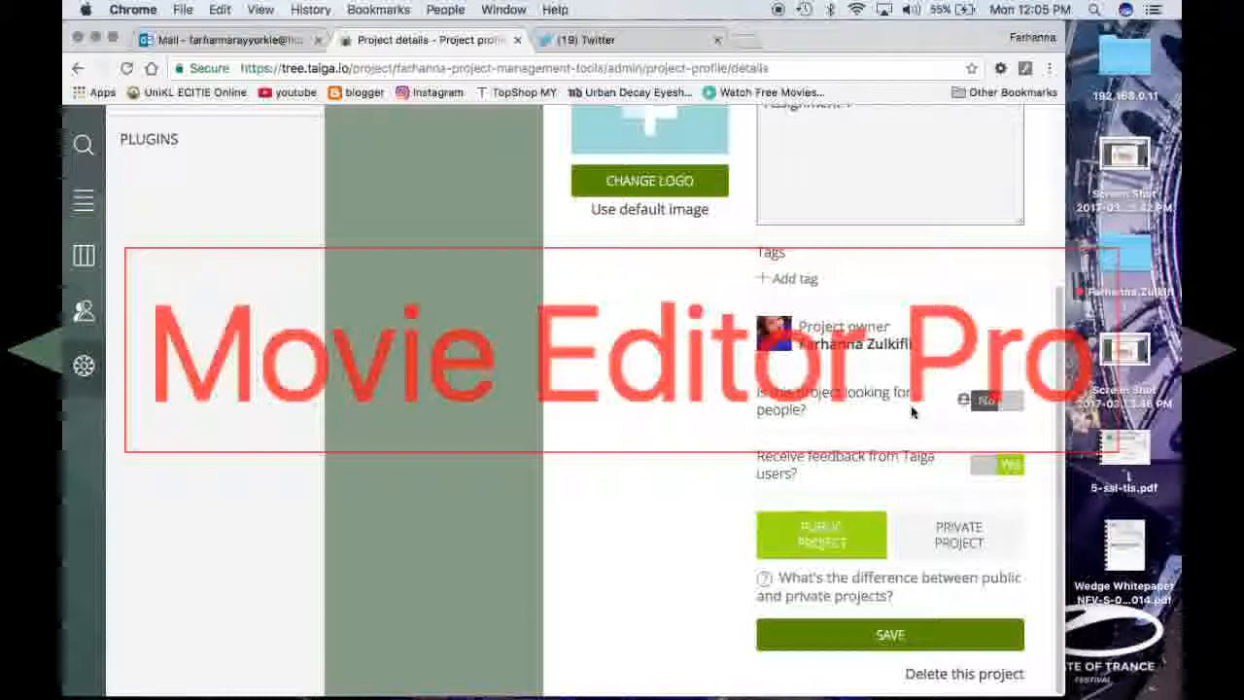
click(1004, 406)
click(1000, 403)
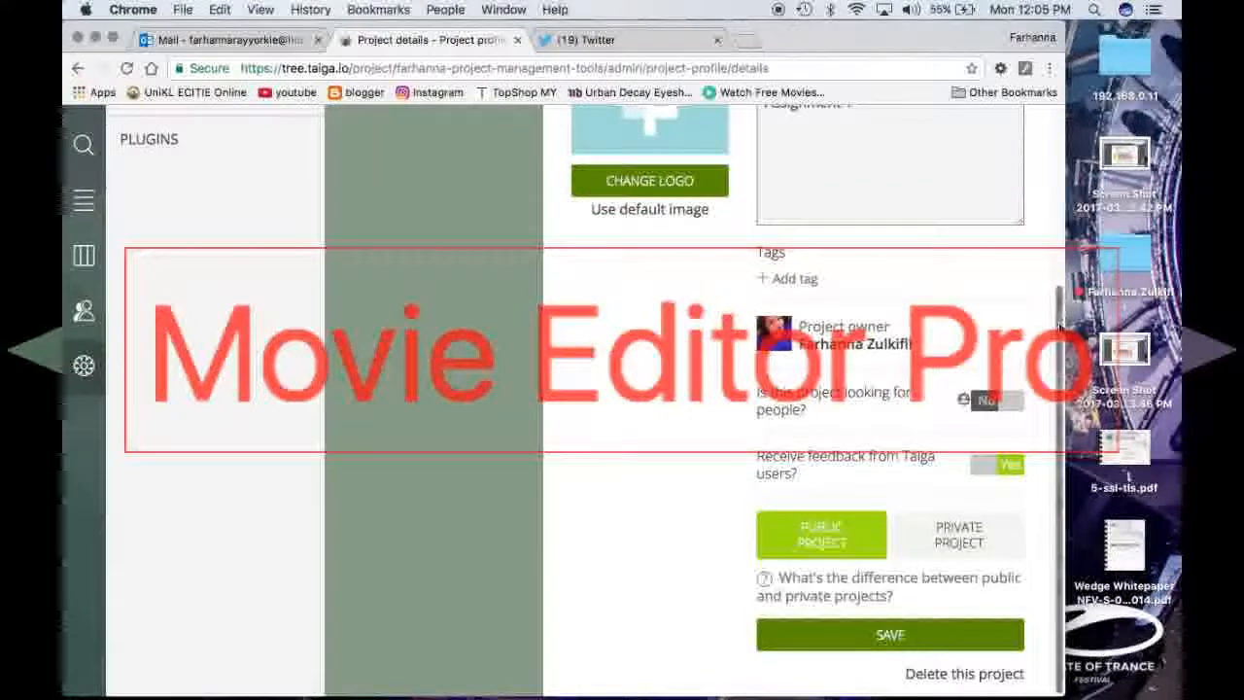
drag(1061, 327, 1063, 144)
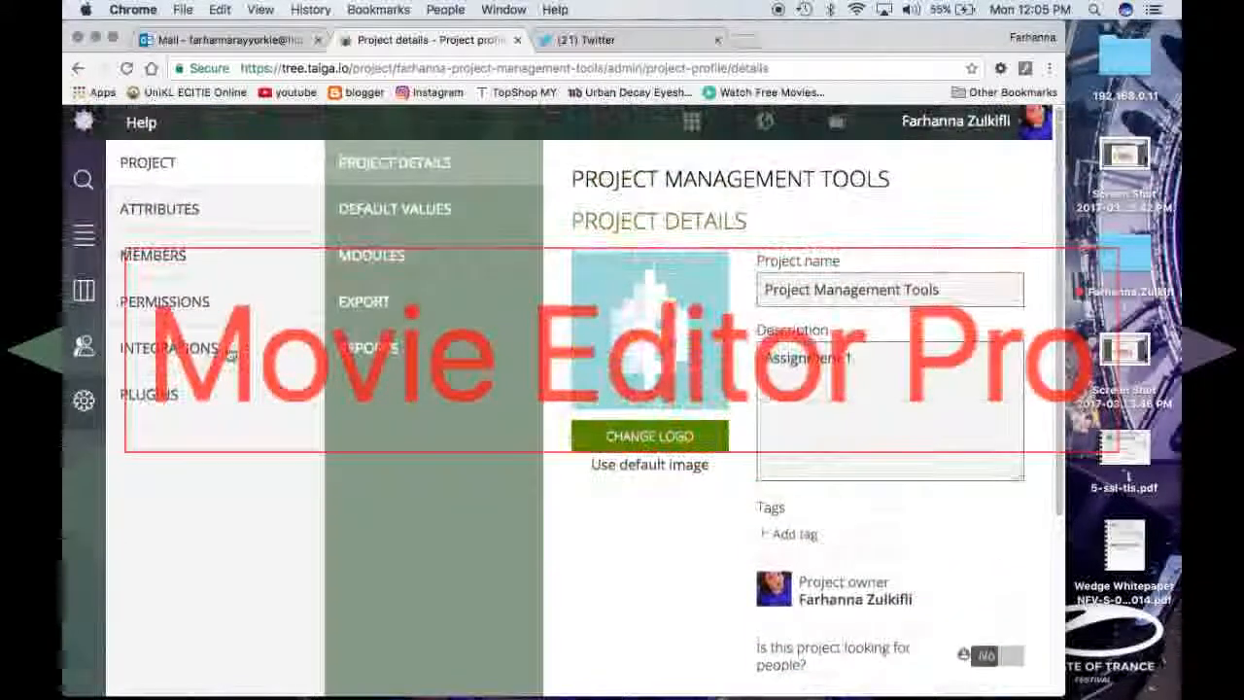
Start a new member invitation in the project's member settings and select the first suggested contact.
click(185, 261)
click(992, 177)
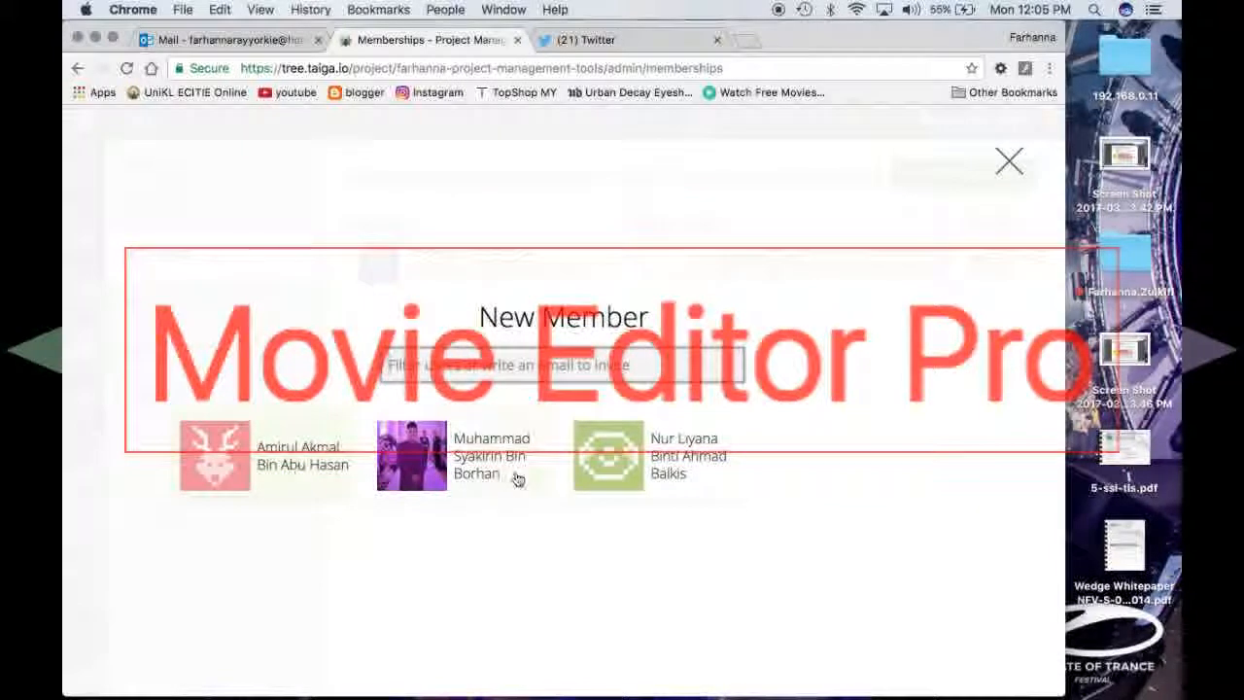
click(289, 465)
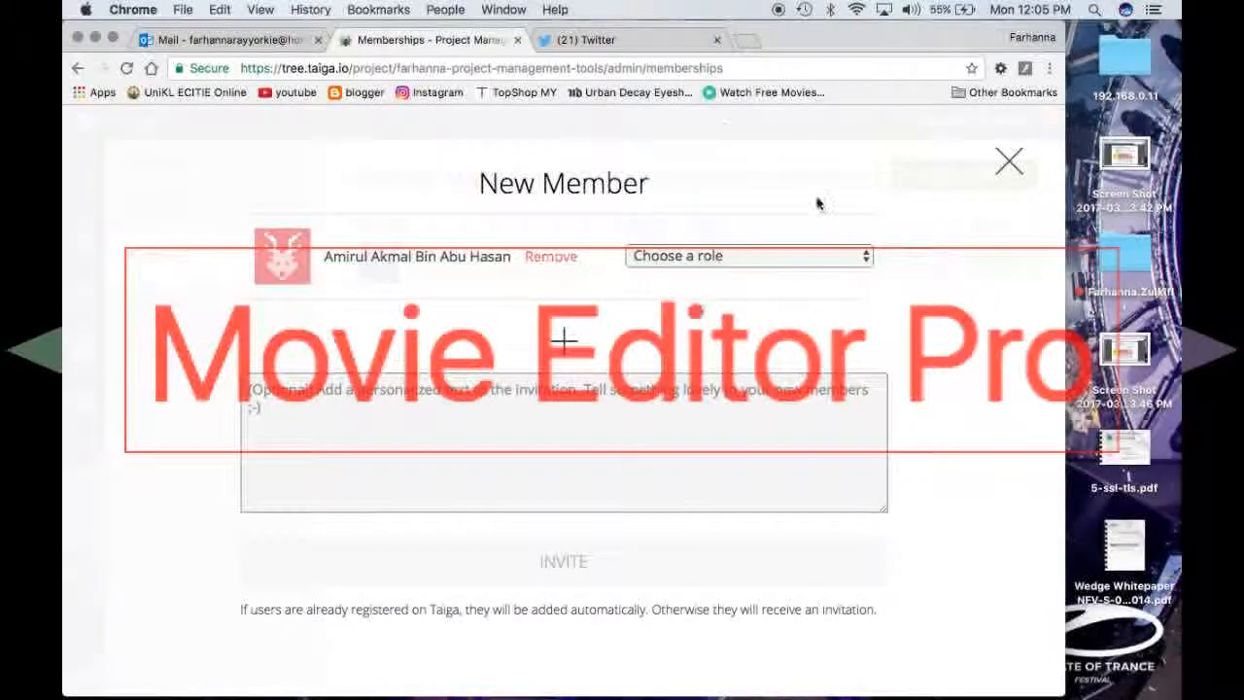
Assign the Front role to the selected contact and enter "Developer" as the invitation text.
click(865, 256)
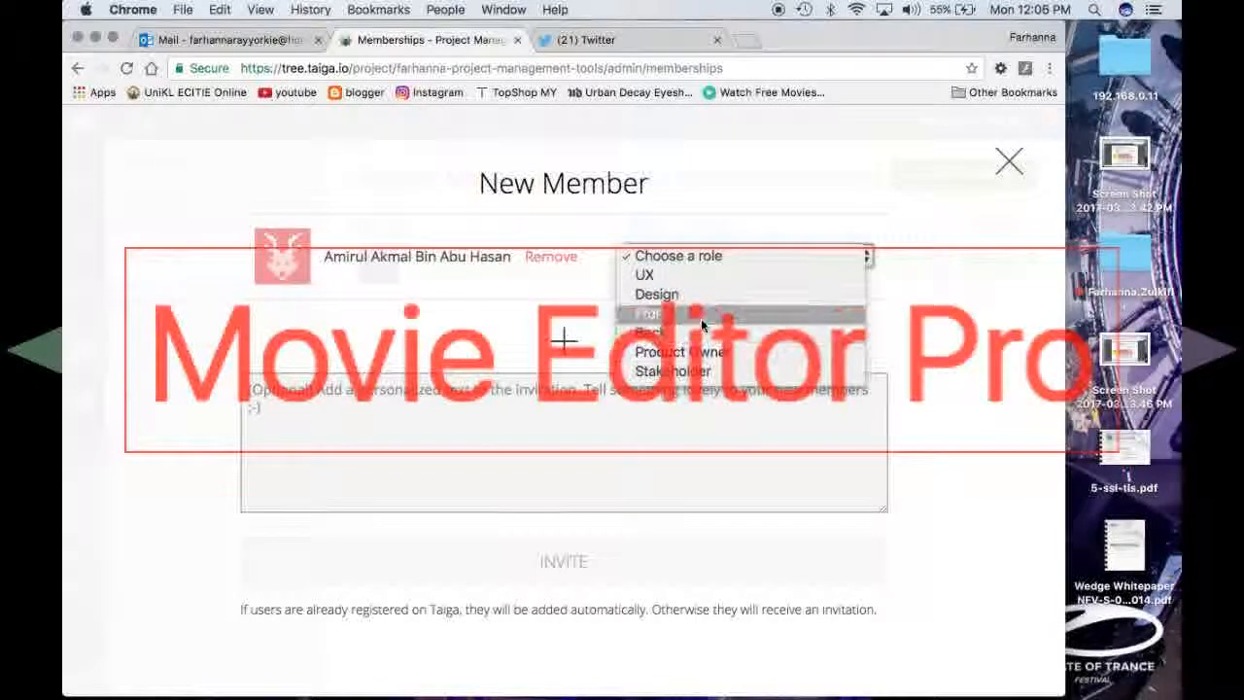
click(676, 316)
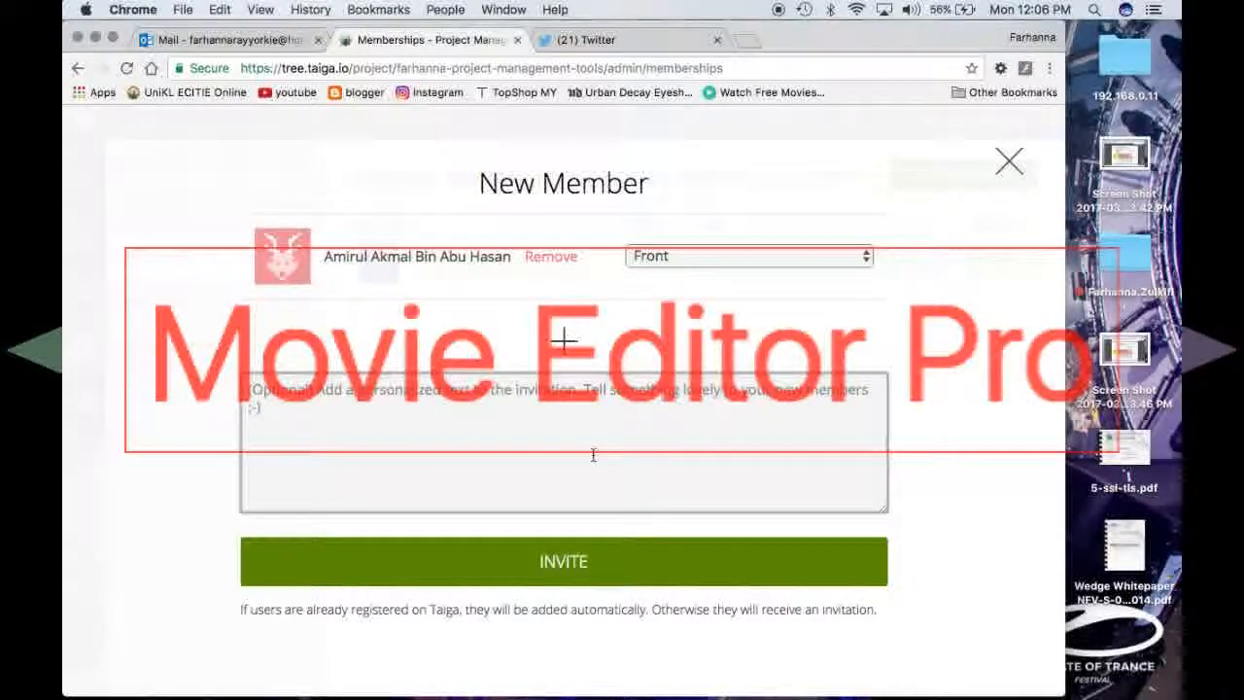
text(Developer)
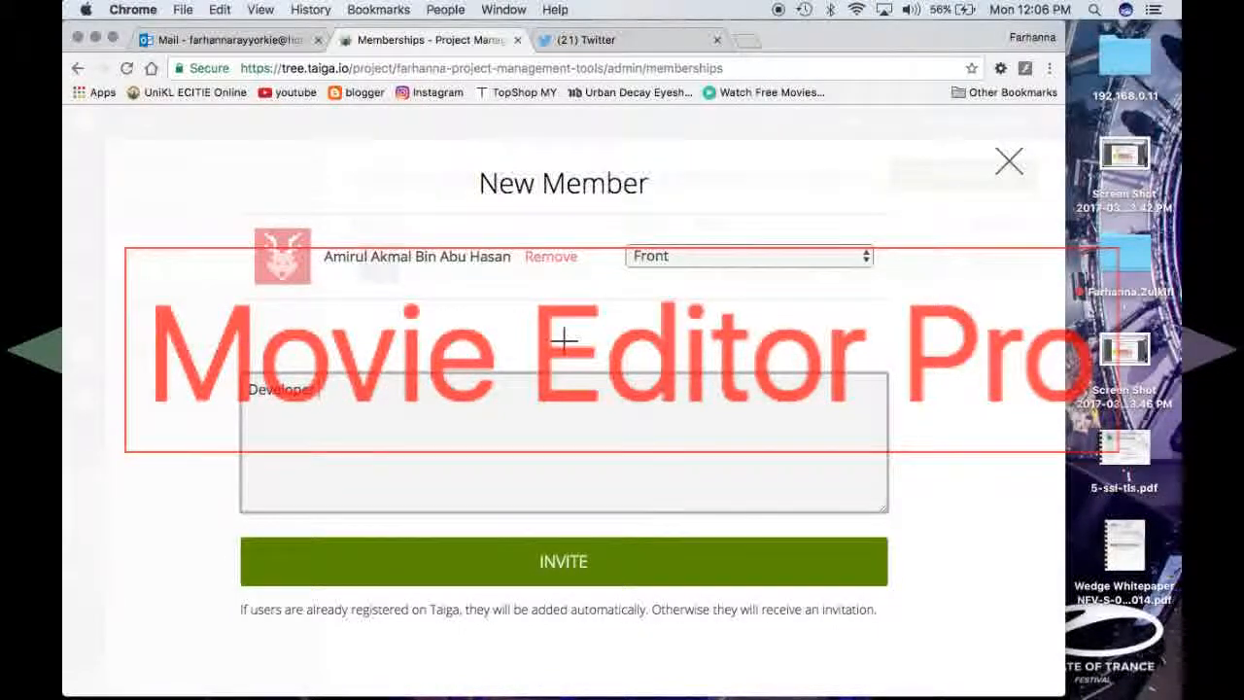
Send the invitation for the Front member and check the new member's entry in the member list.
click(581, 573)
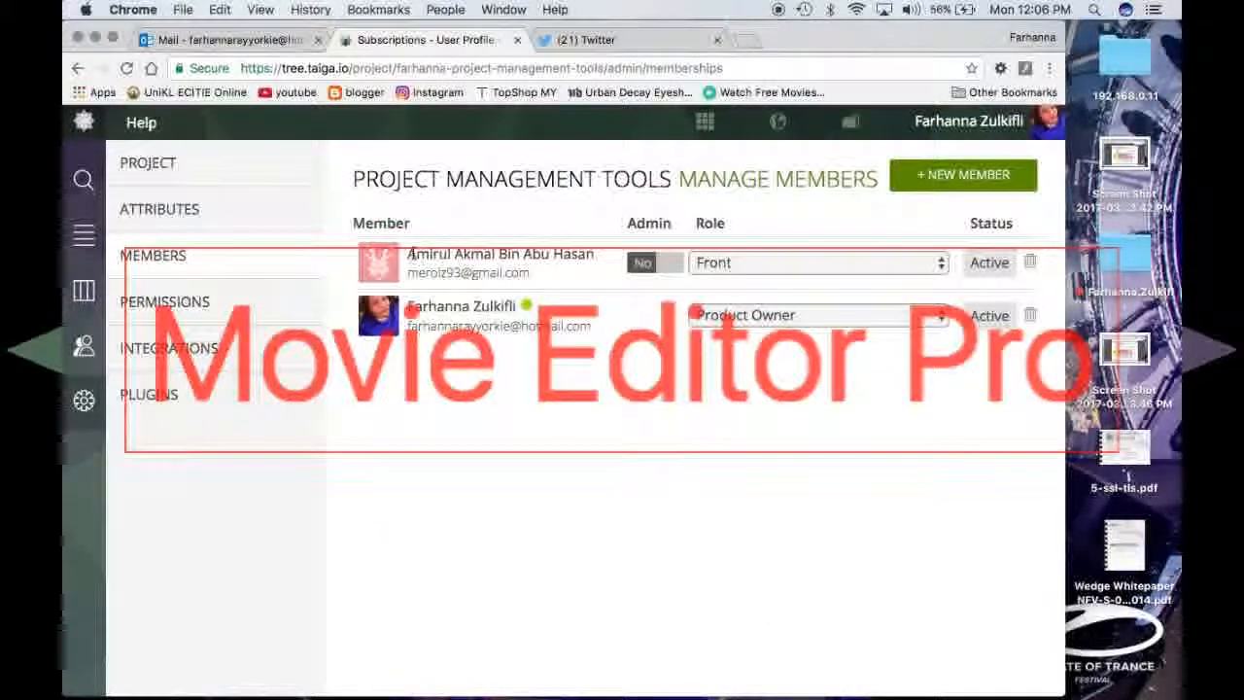
drag(410, 255, 464, 254)
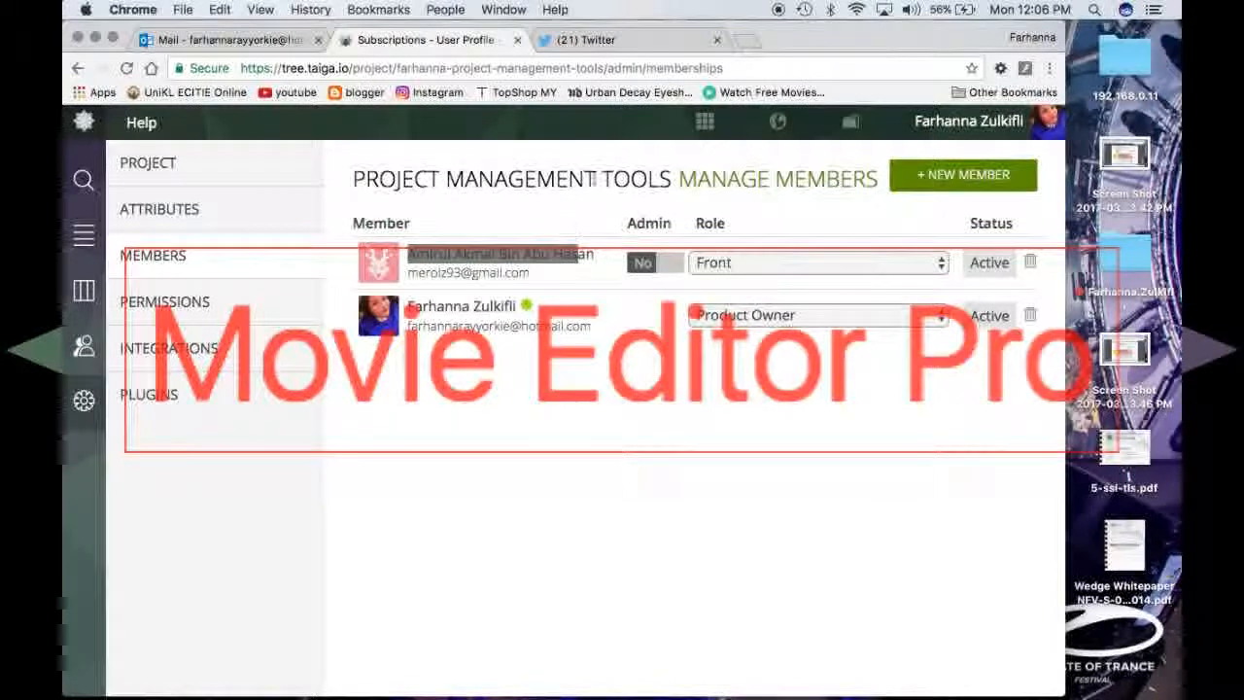
click(591, 258)
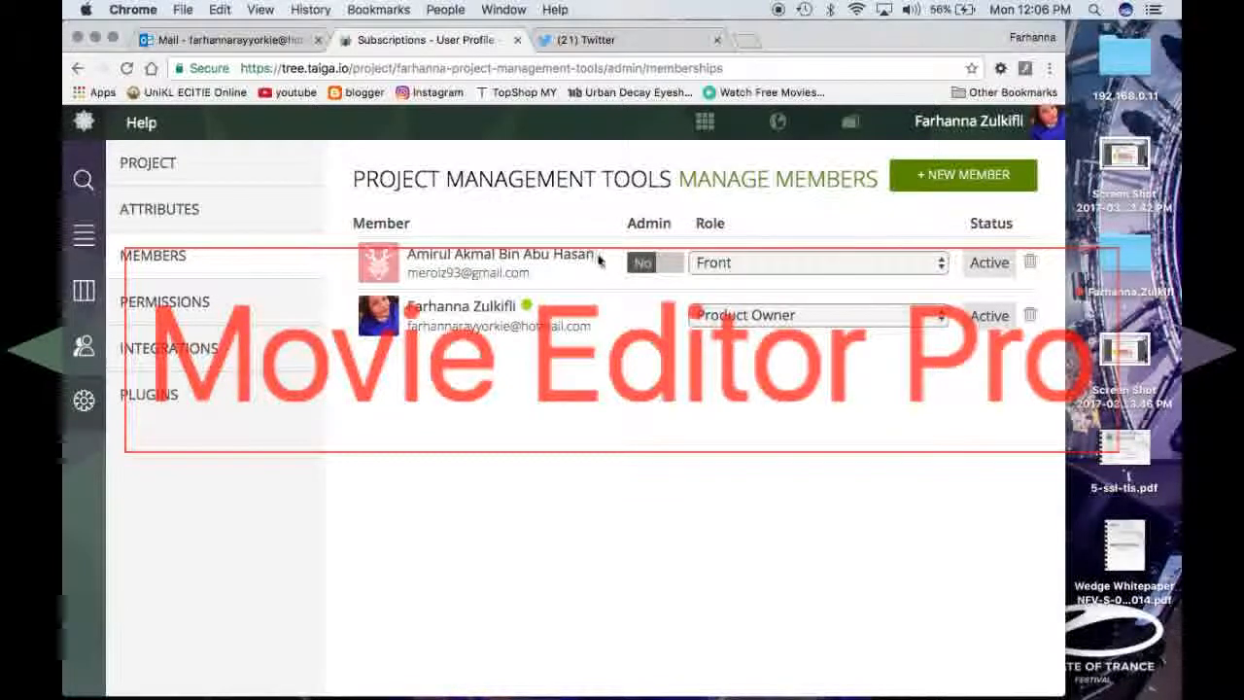
drag(593, 256, 418, 254)
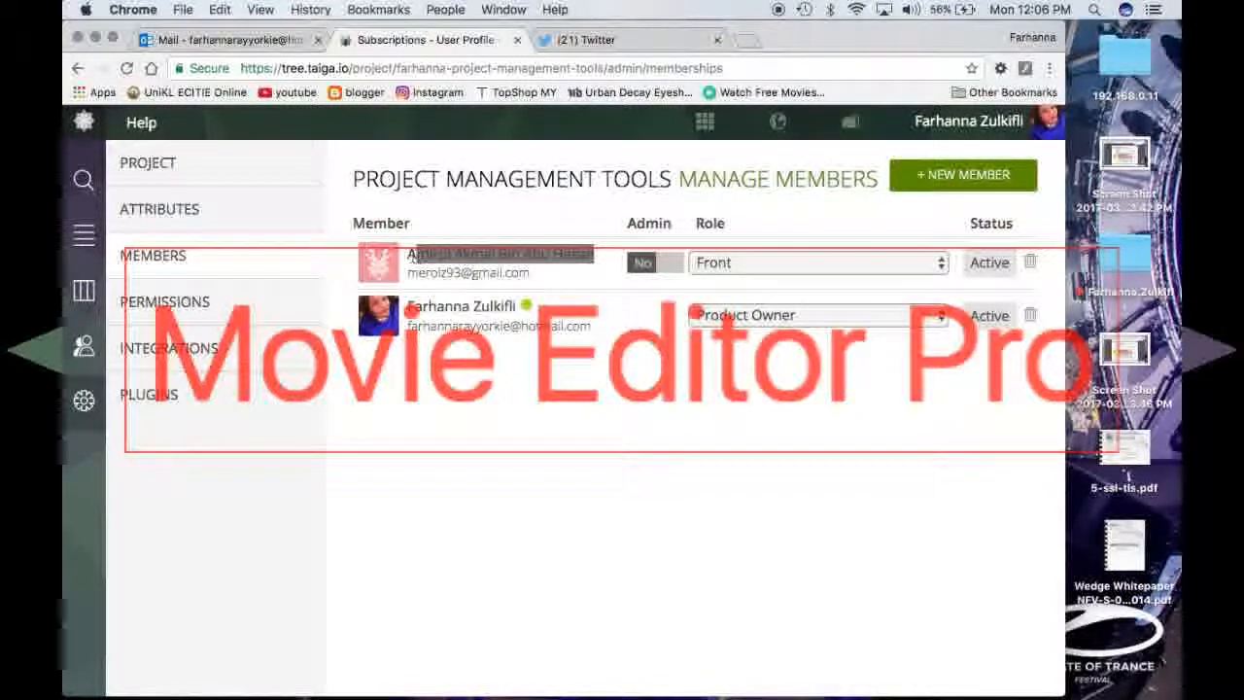
click(669, 506)
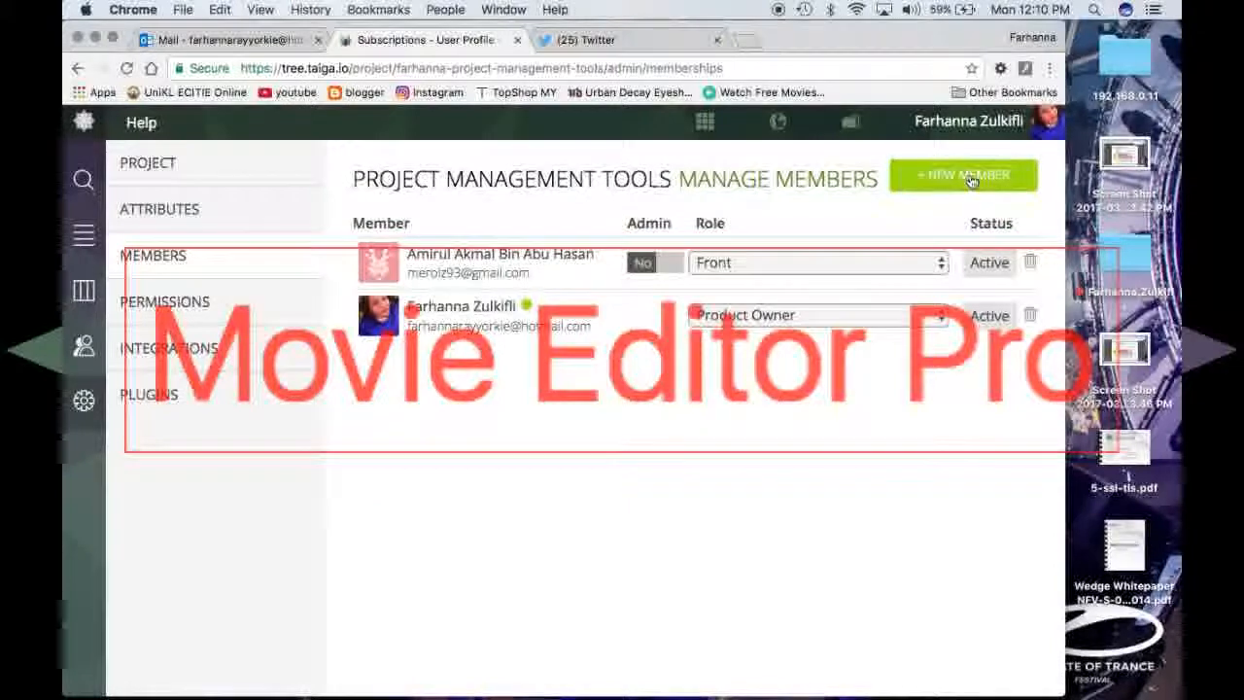
Invite the first suggested contact to the project with the Stakeholder role.
click(967, 174)
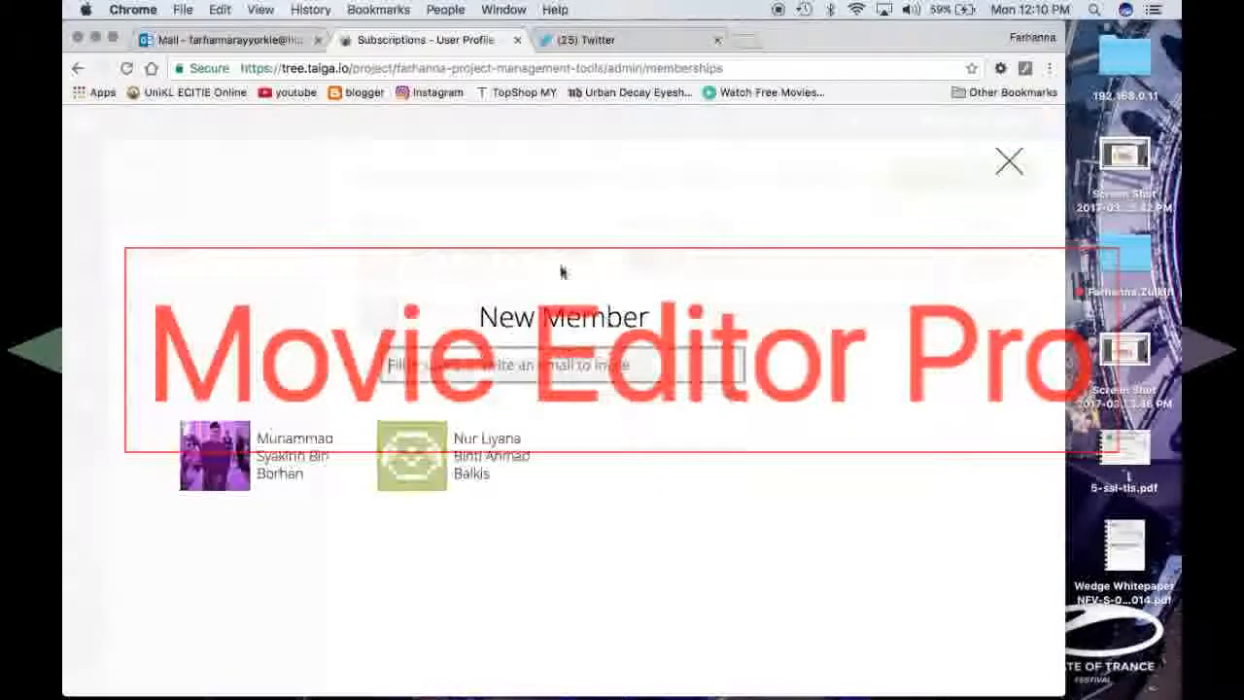
click(282, 455)
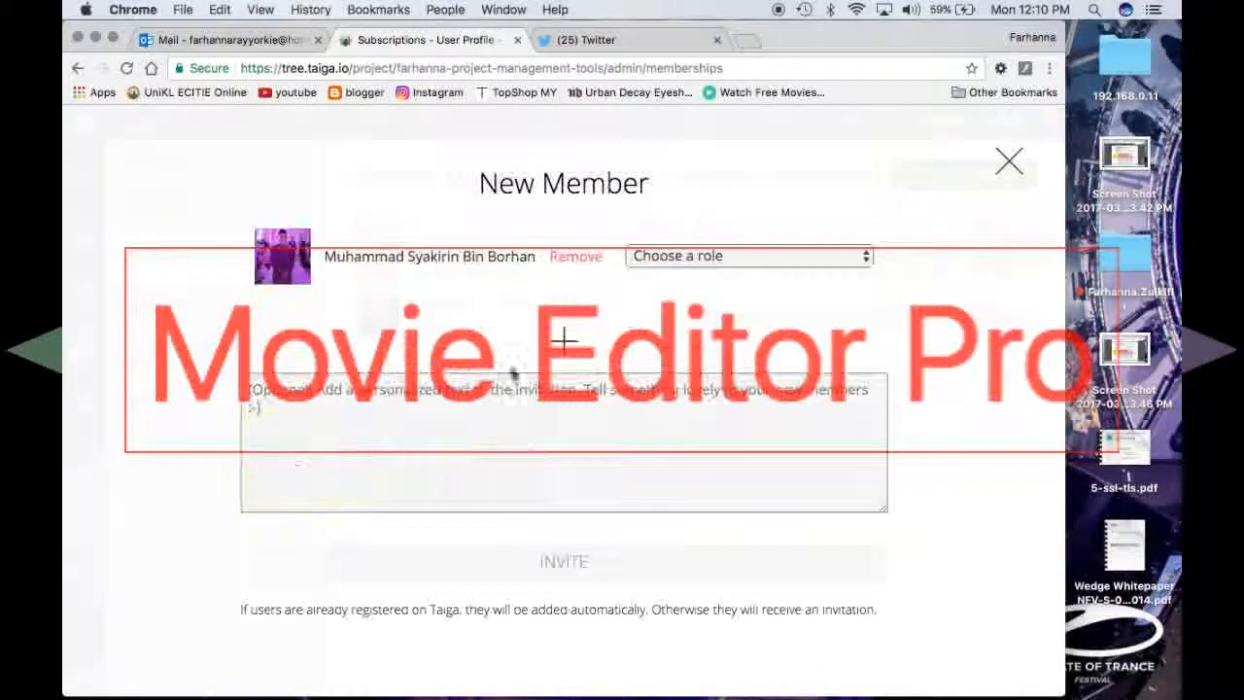
click(700, 257)
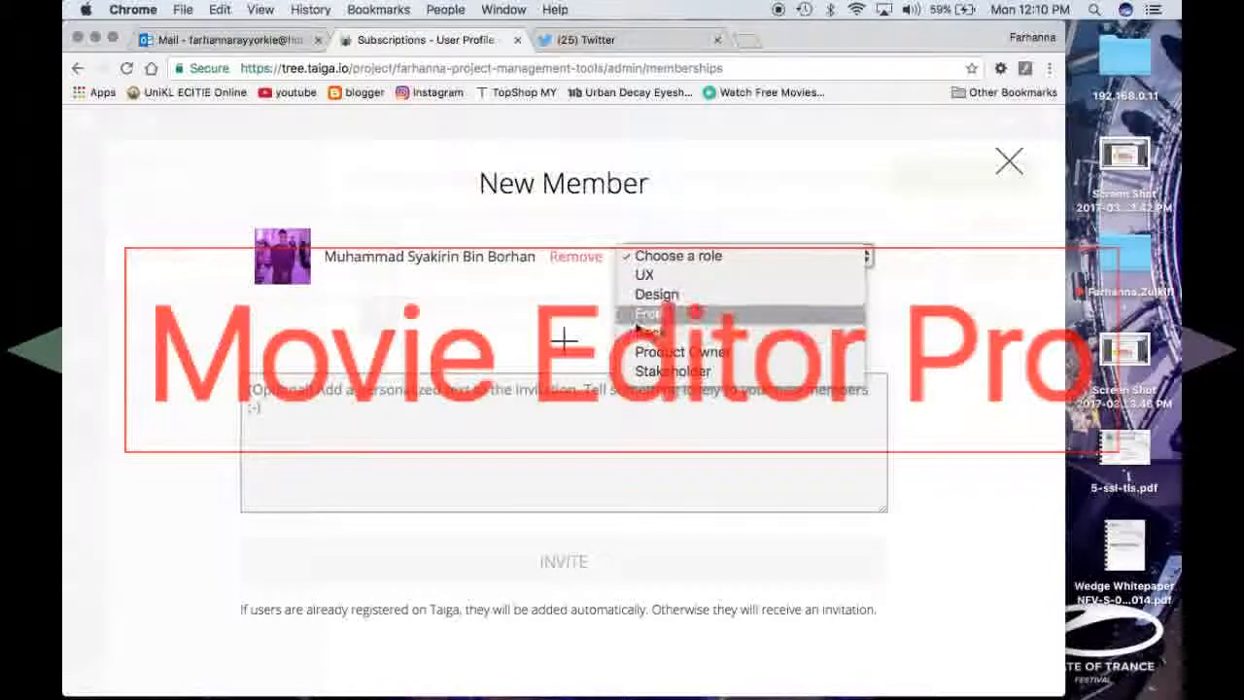
click(673, 371)
click(587, 566)
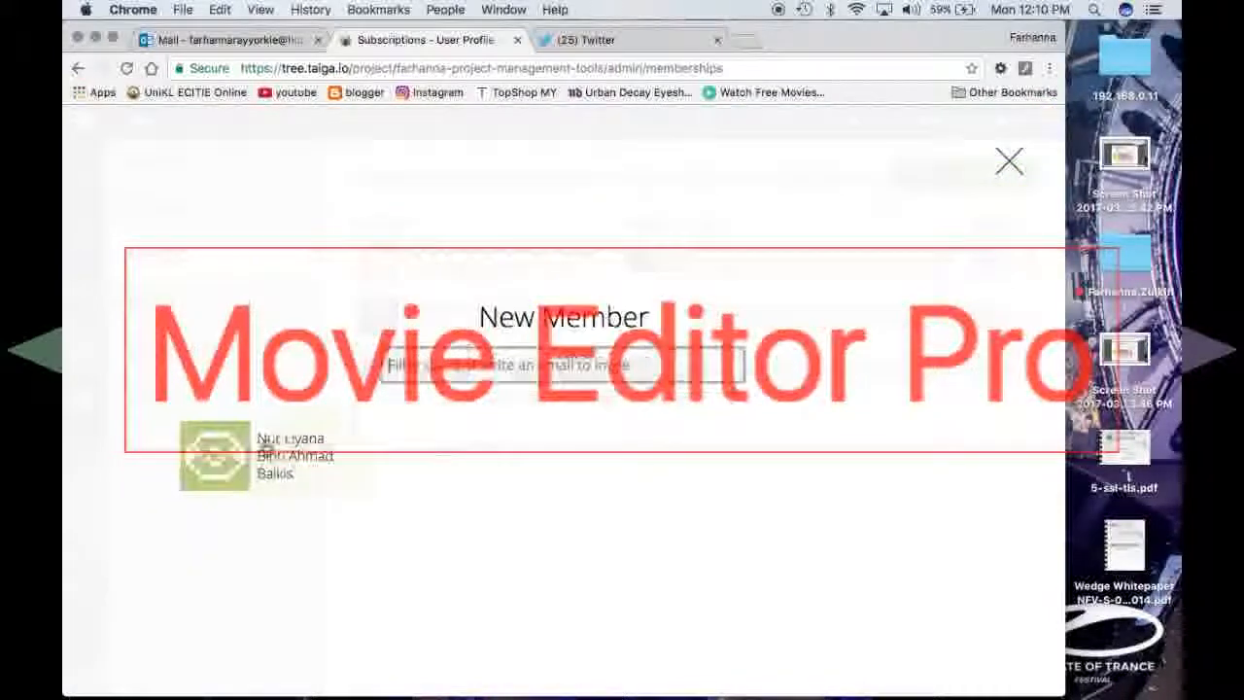
Invite the remaining suggested contact to the project with the Design role.
click(243, 452)
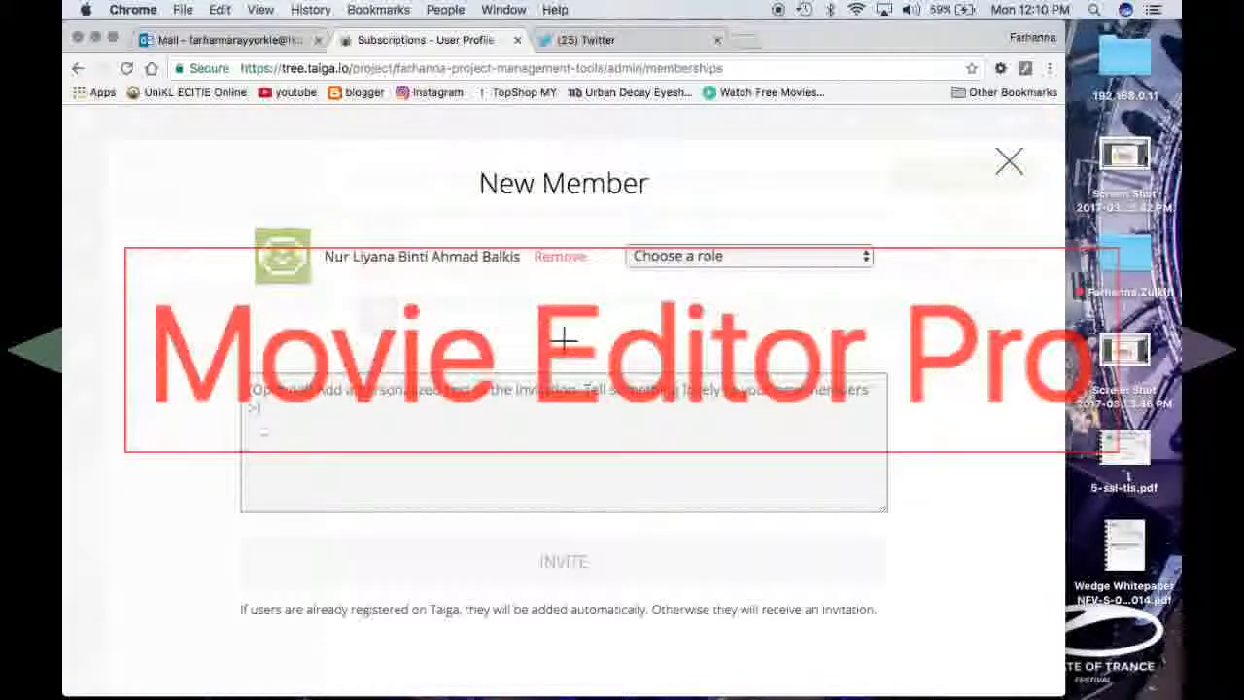
click(701, 256)
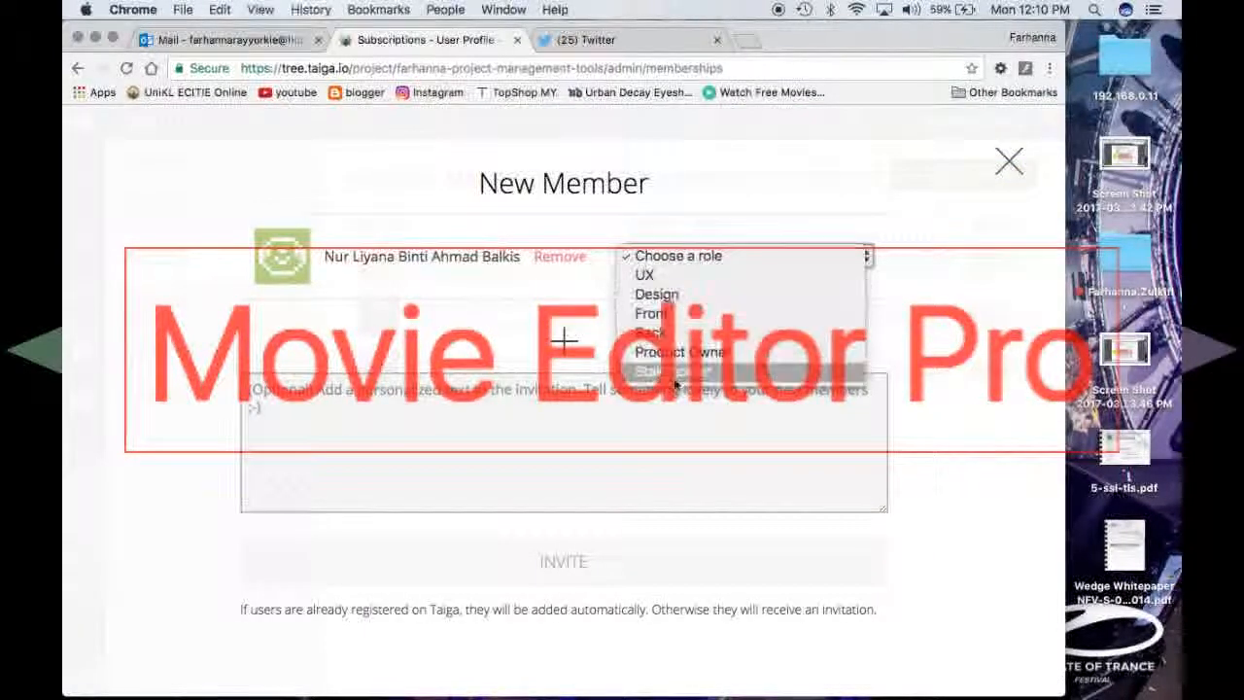
click(768, 294)
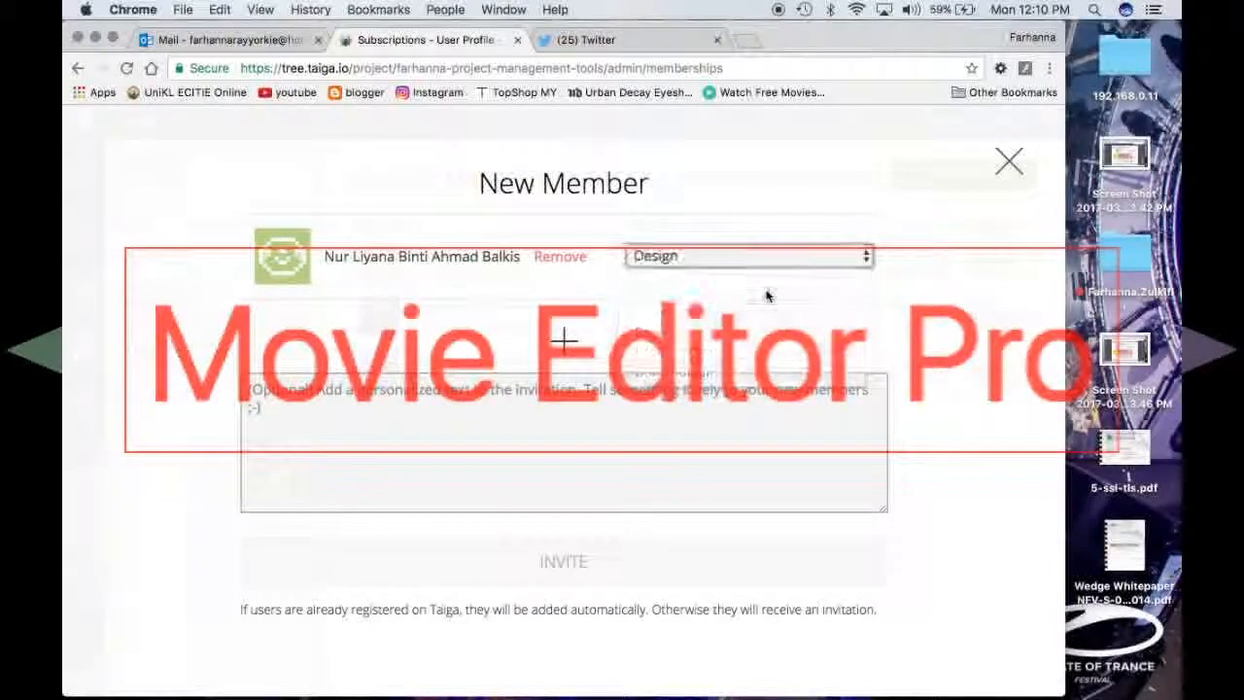
click(601, 559)
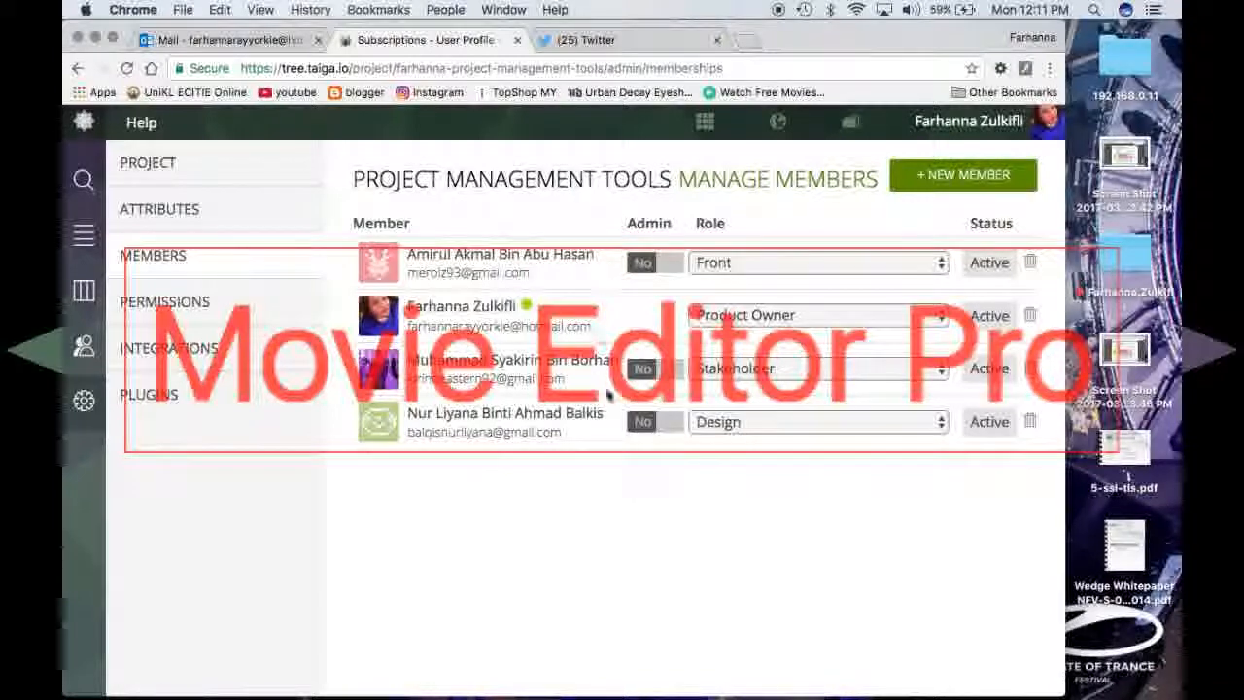
Try granting admin rights to the Design member and revoke them again.
click(667, 433)
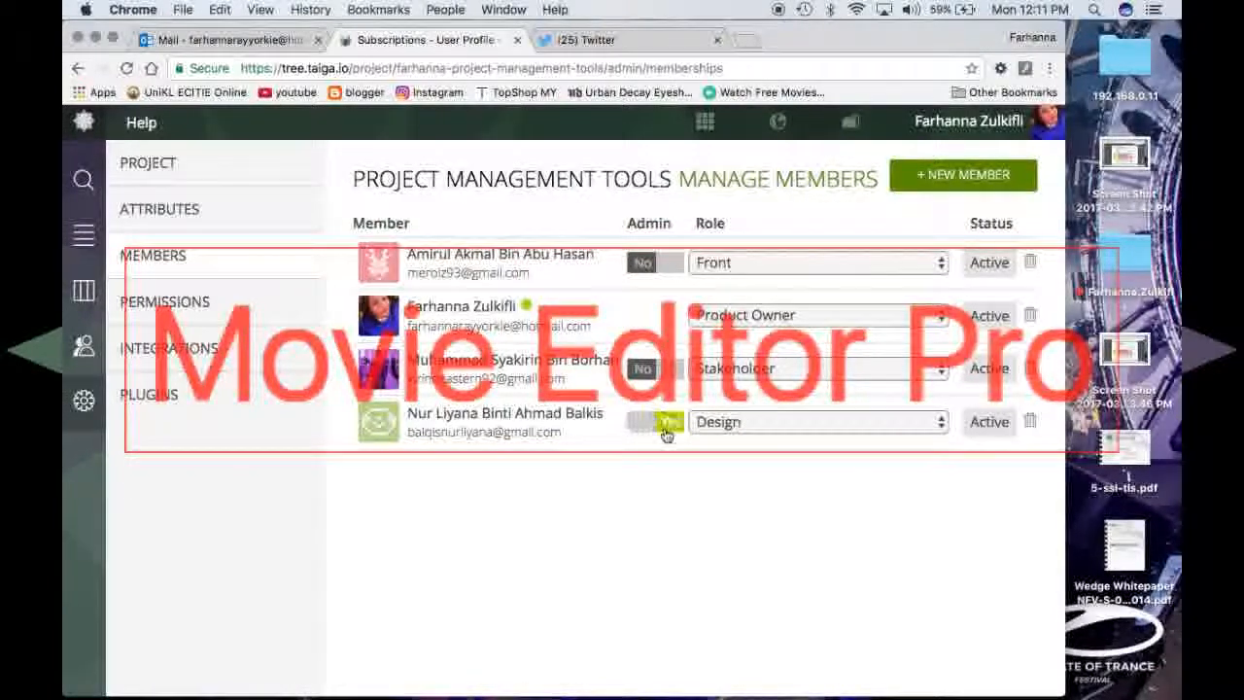
click(667, 432)
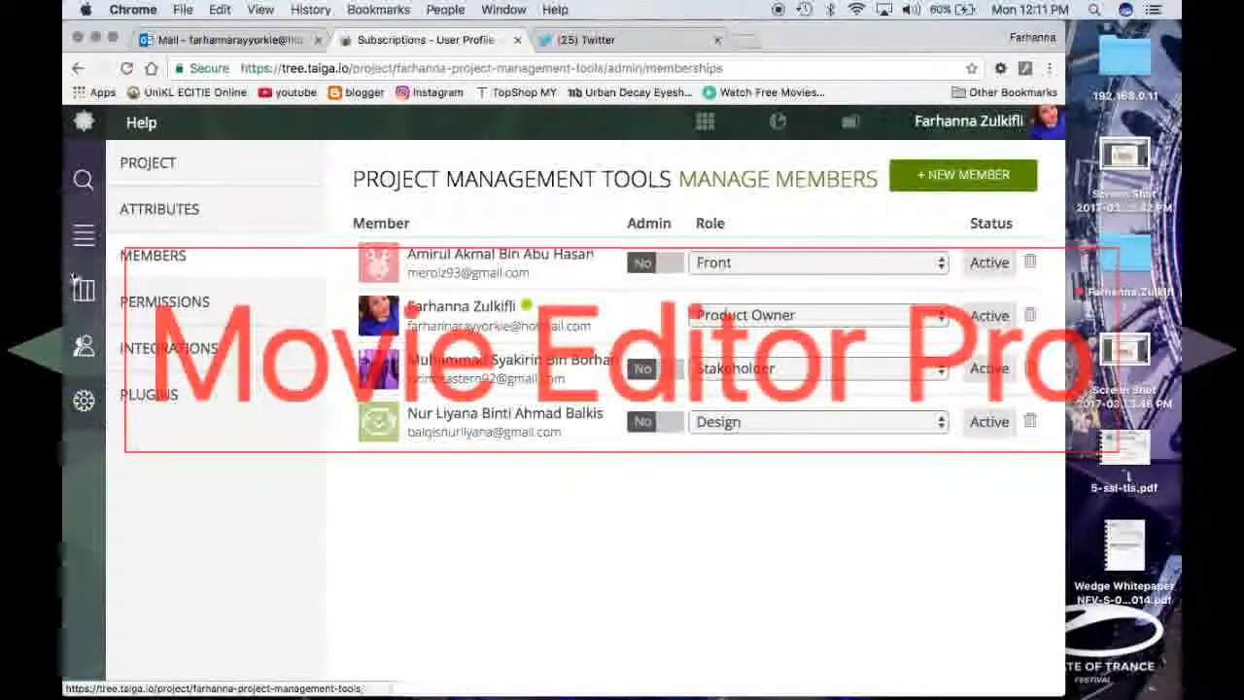
Open the project's permissions for the Design role and expand its Epics, Sprints and User Stories permissions.
click(187, 310)
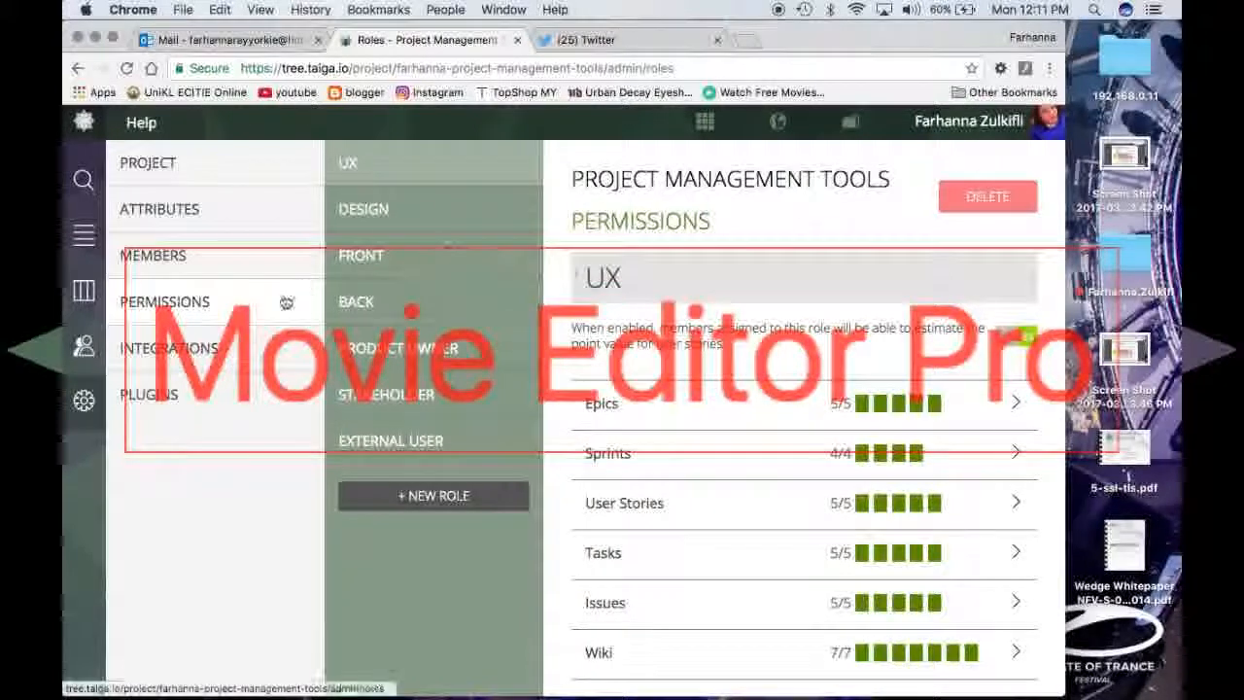
click(431, 224)
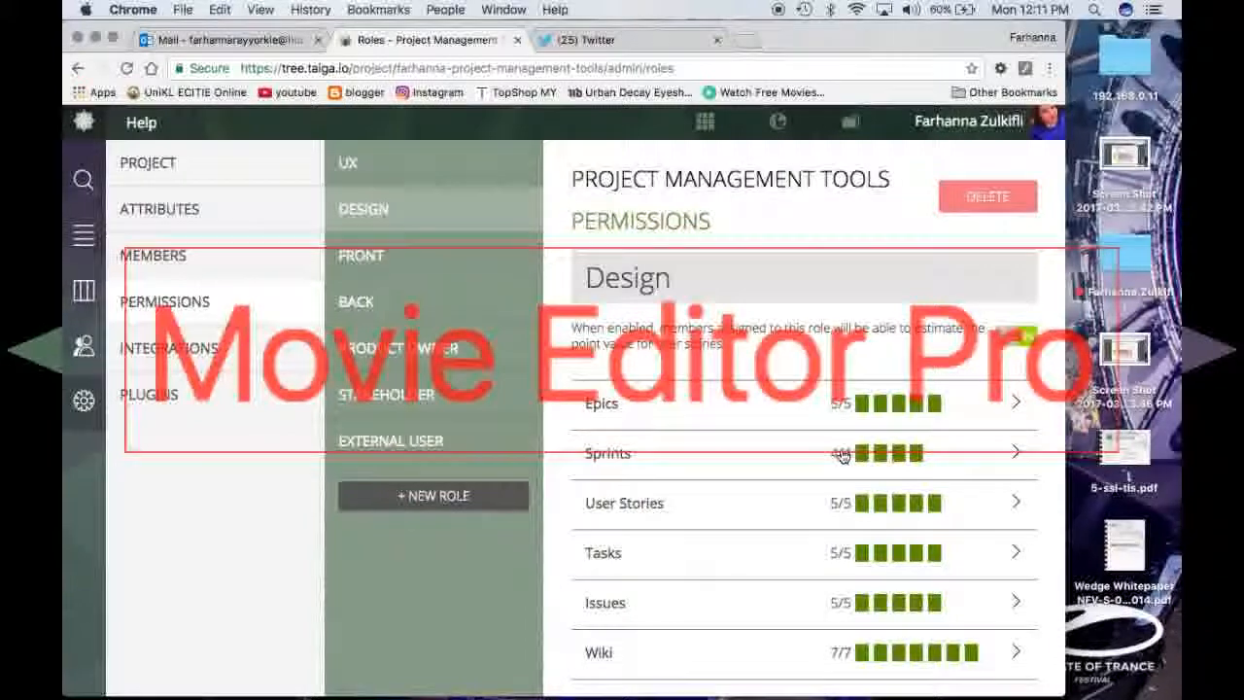
click(623, 412)
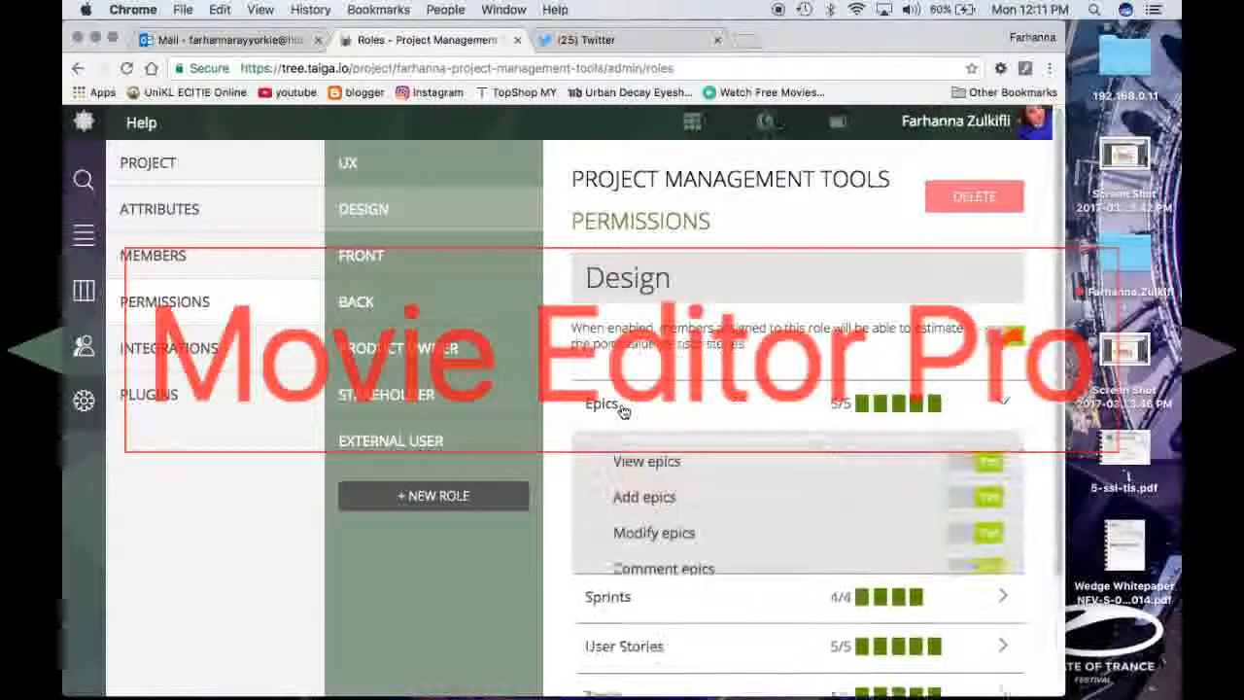
scroll(587, 505, down, 5)
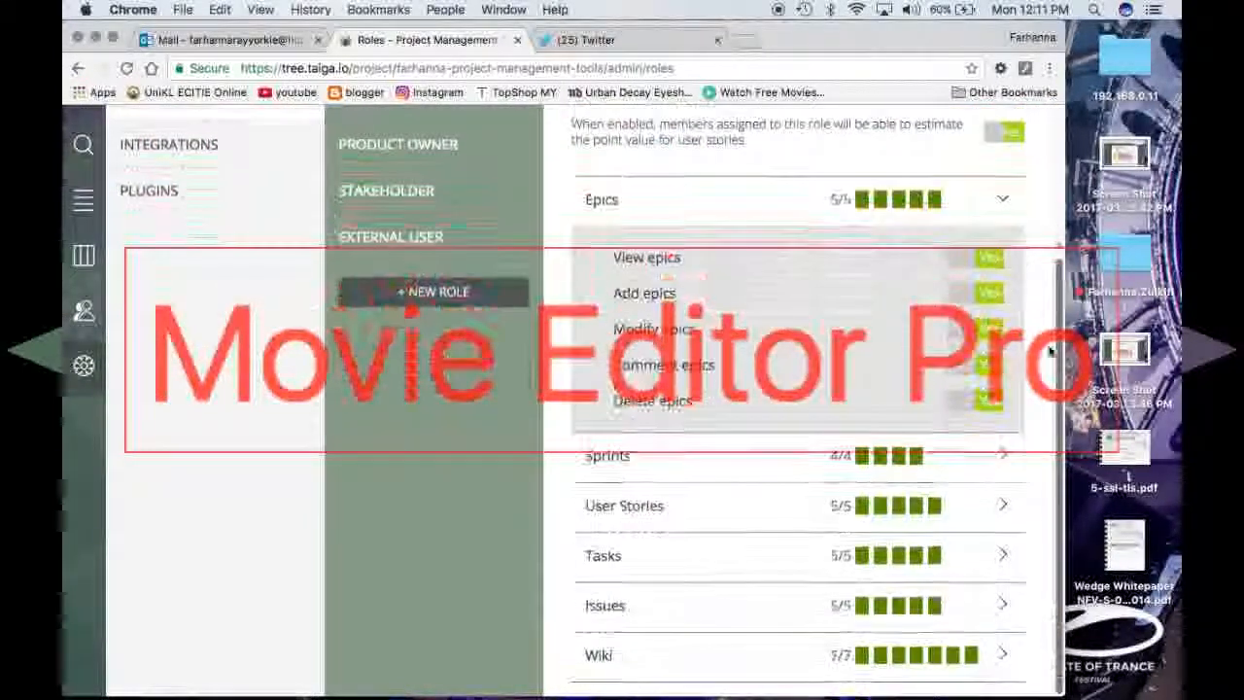
click(616, 463)
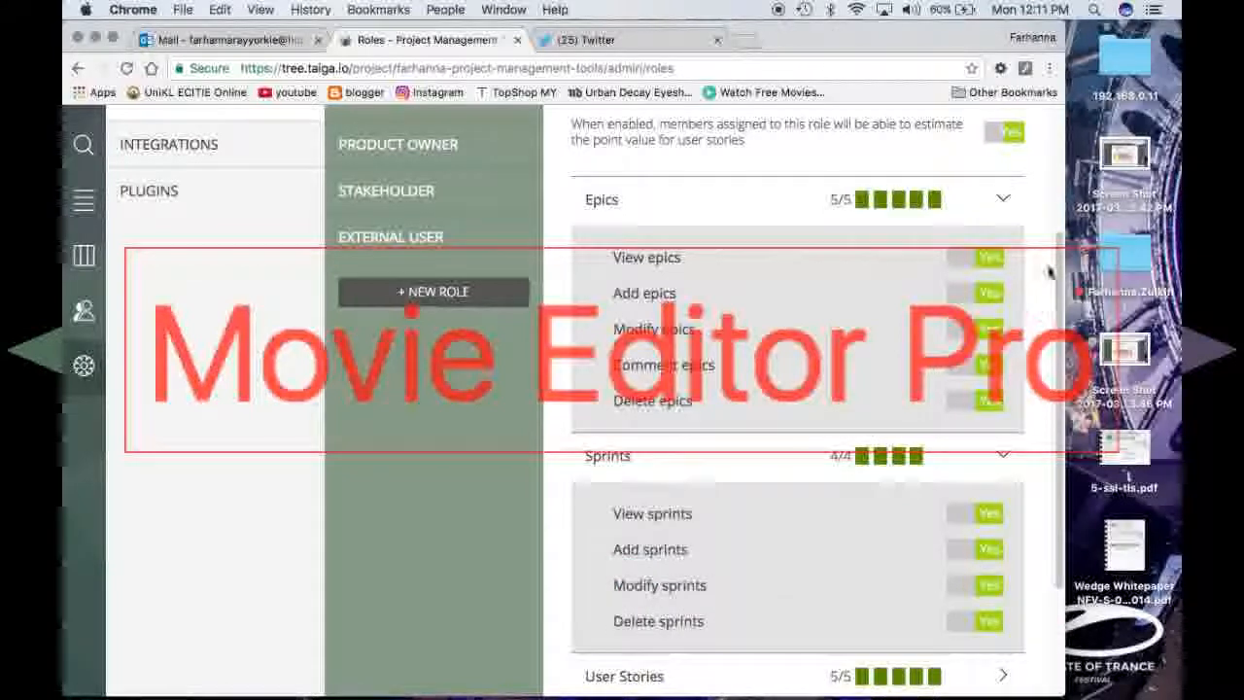
scroll(1063, 254, down, 4)
click(778, 514)
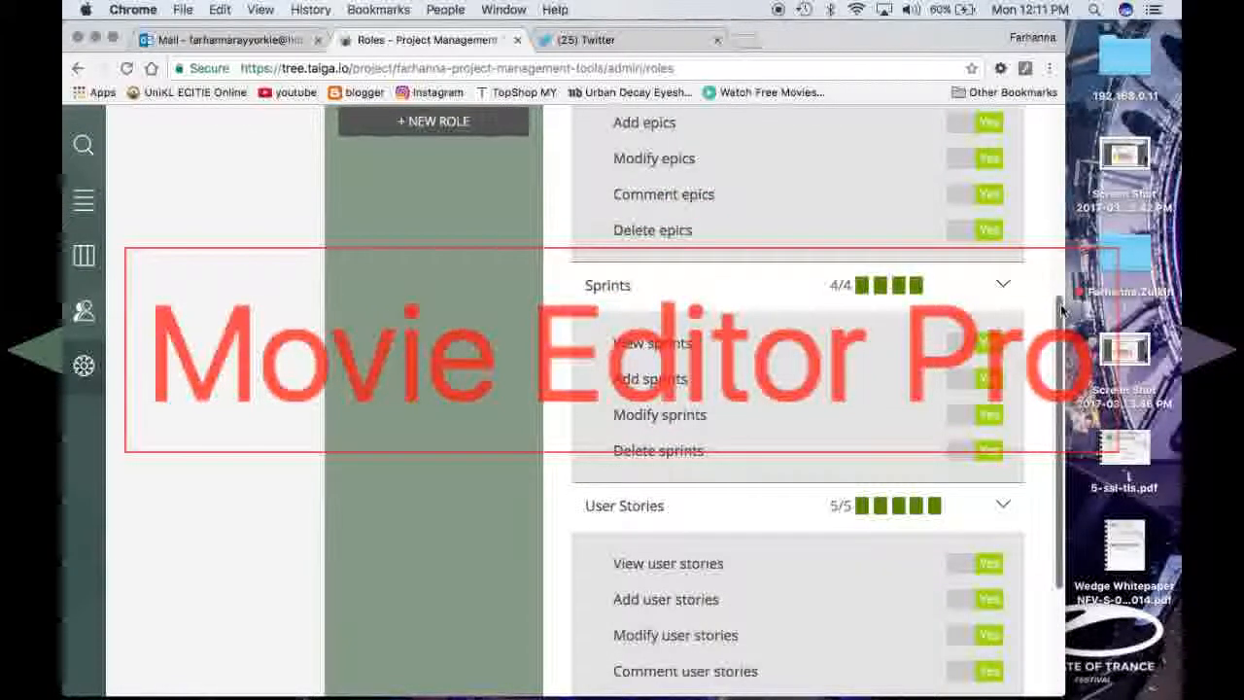
Expand the Design role's Tasks, Issues and Wiki permissions.
drag(1063, 309, 1060, 389)
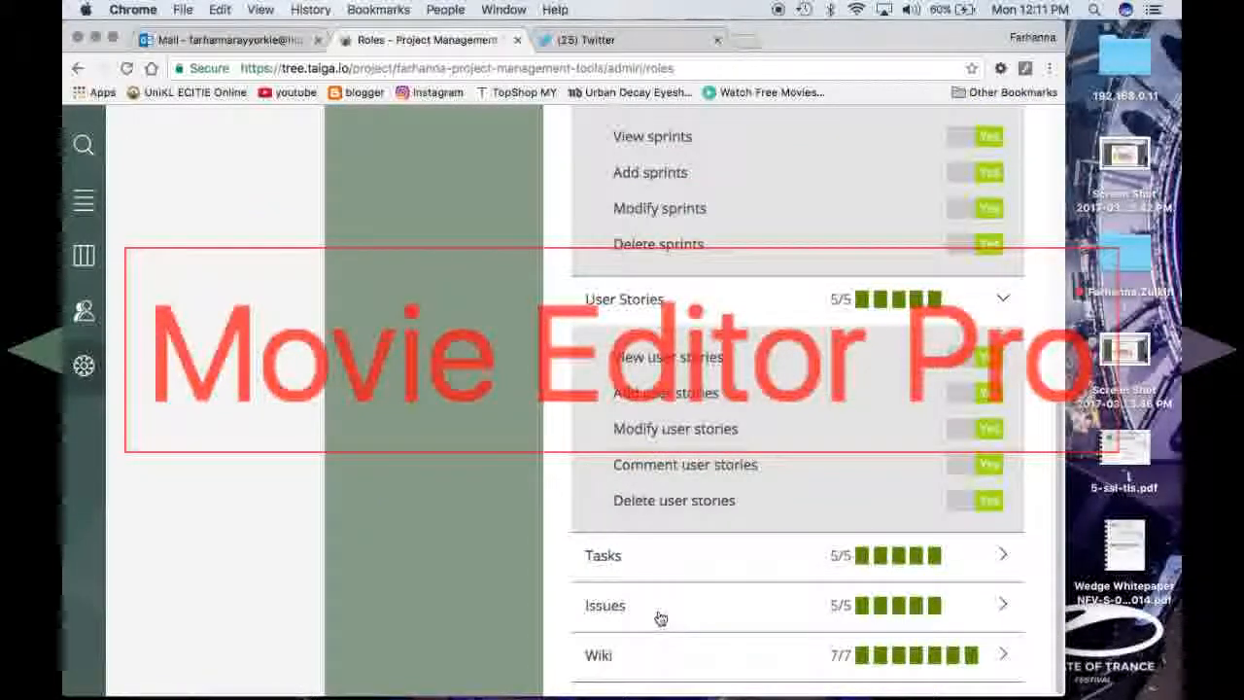
click(660, 615)
click(996, 567)
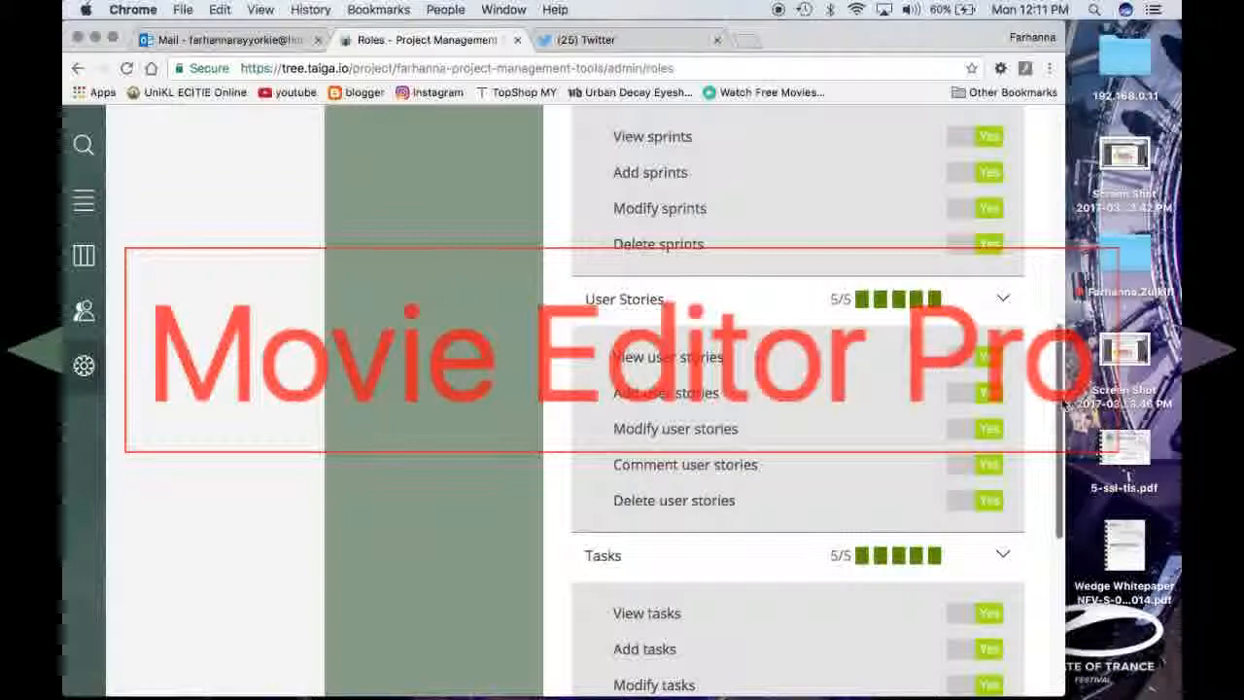
scroll(1066, 406, down, 5)
click(607, 656)
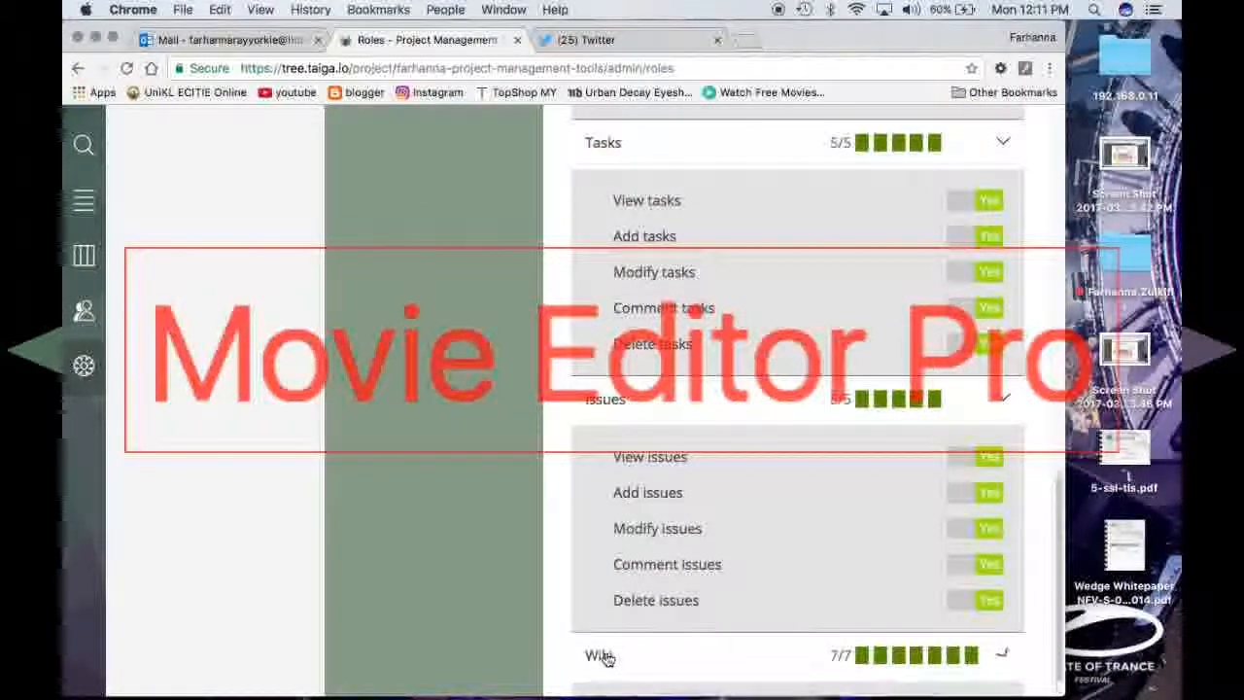
Turn off the Design role's permissions to delete epics, sprints, user stories and tasks.
drag(1060, 443, 1062, 144)
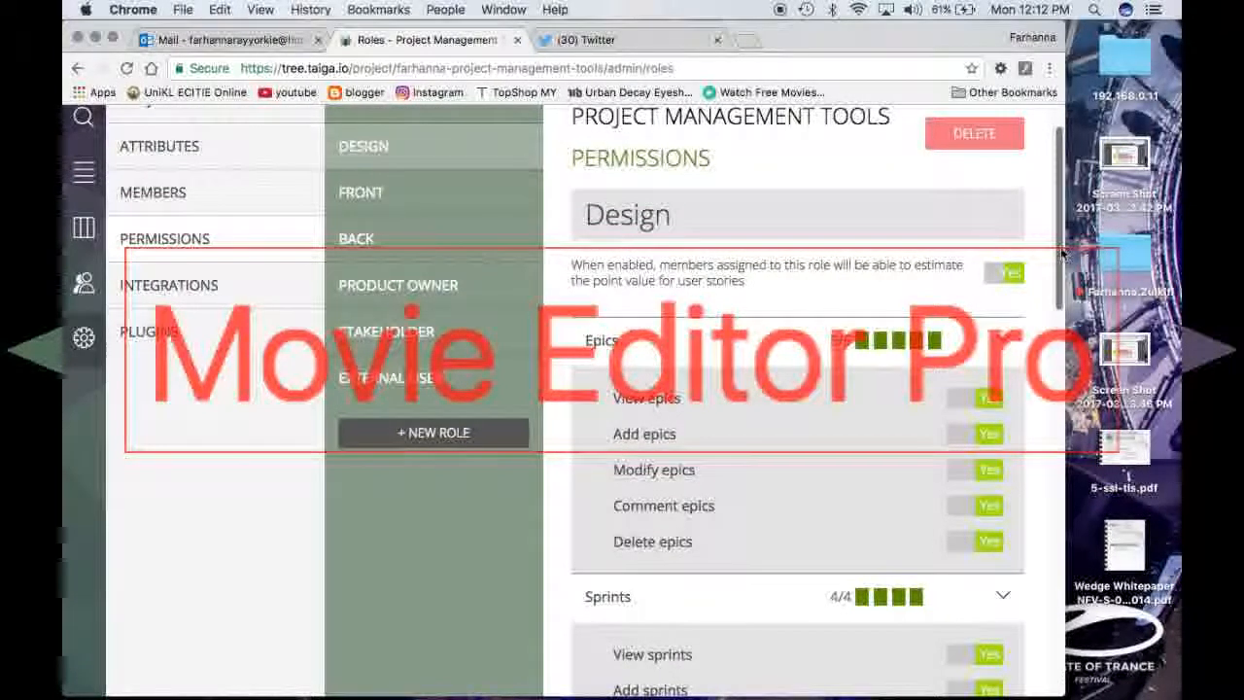
mouse_move(1062, 250)
mouse_down()
mouse_move(1061, 276)
mouse_move(1062, 233)
mouse_move(1063, 247)
mouse_up()
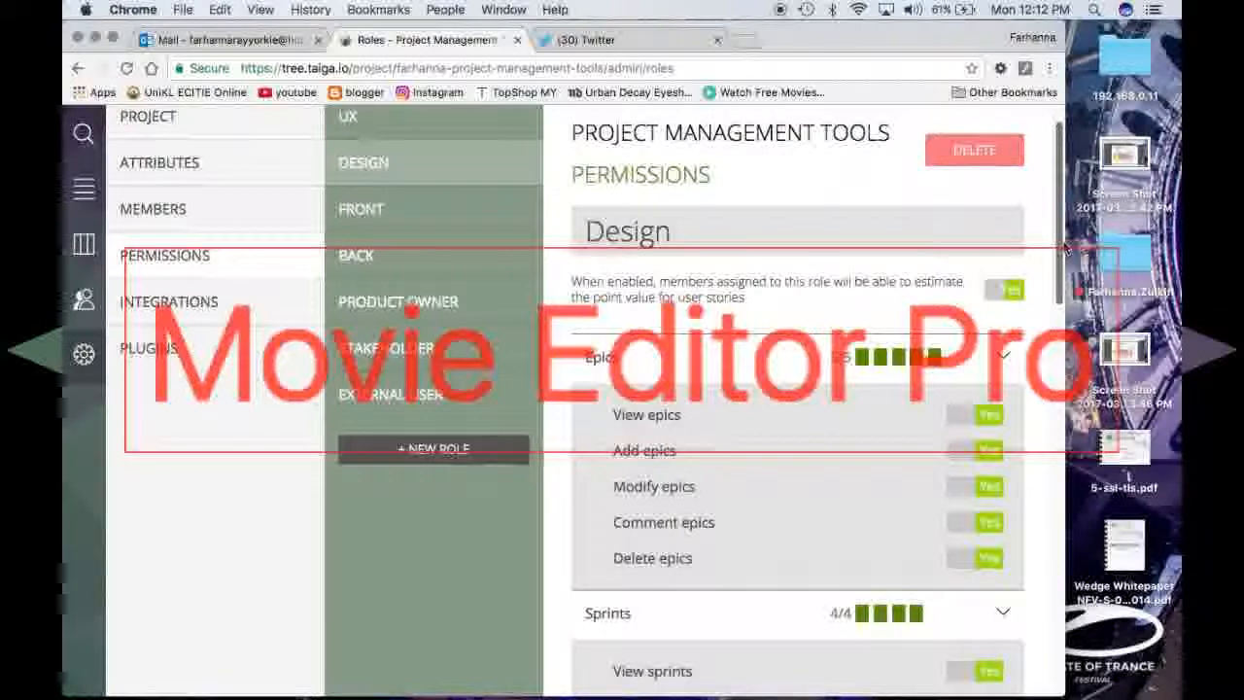
drag(1063, 248, 1054, 326)
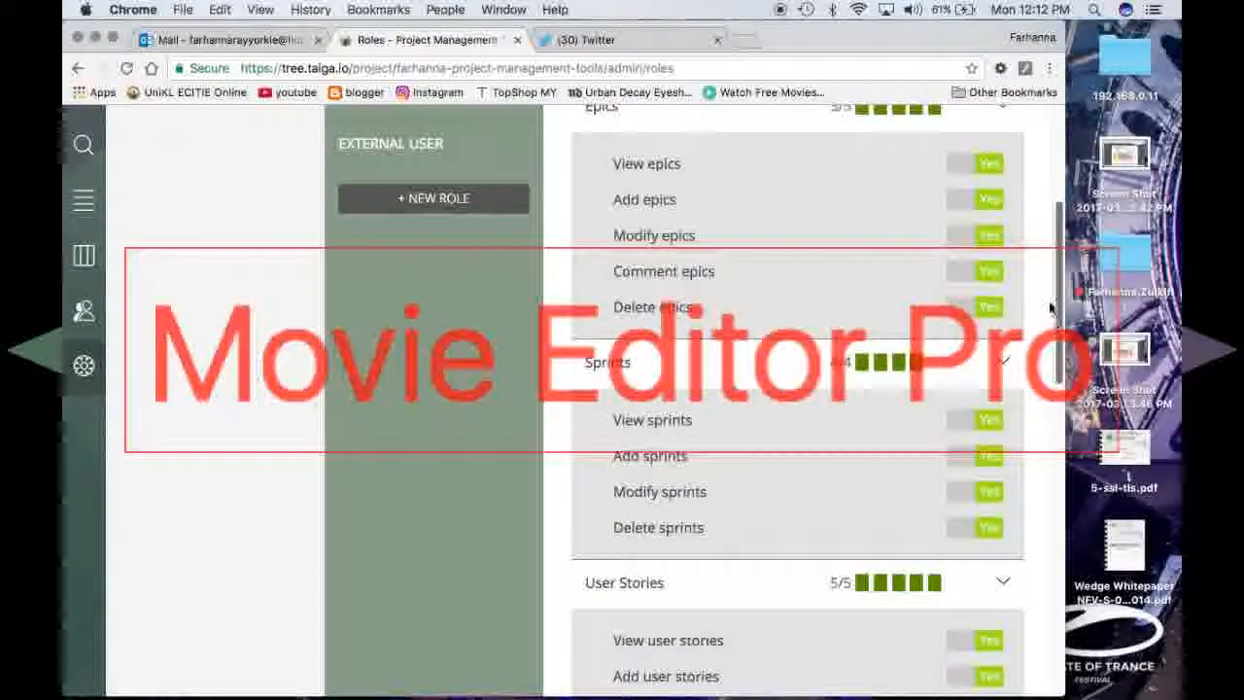
click(969, 307)
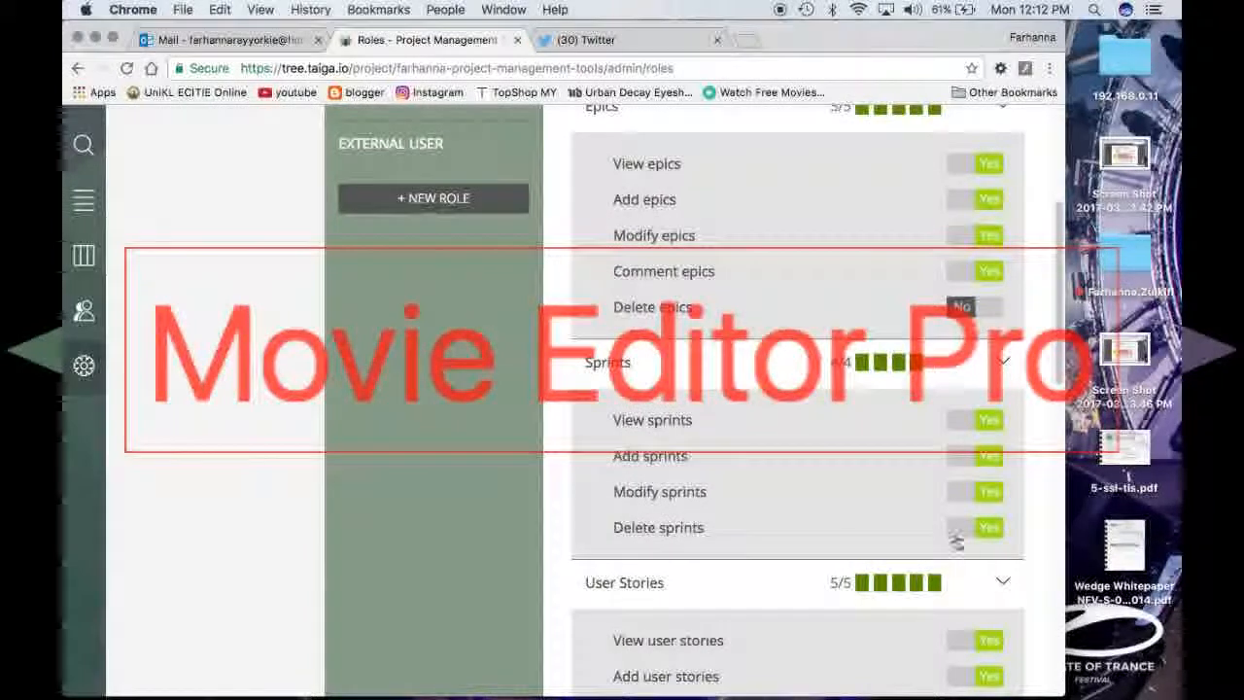
click(979, 531)
drag(1063, 286, 1061, 455)
click(978, 256)
click(992, 518)
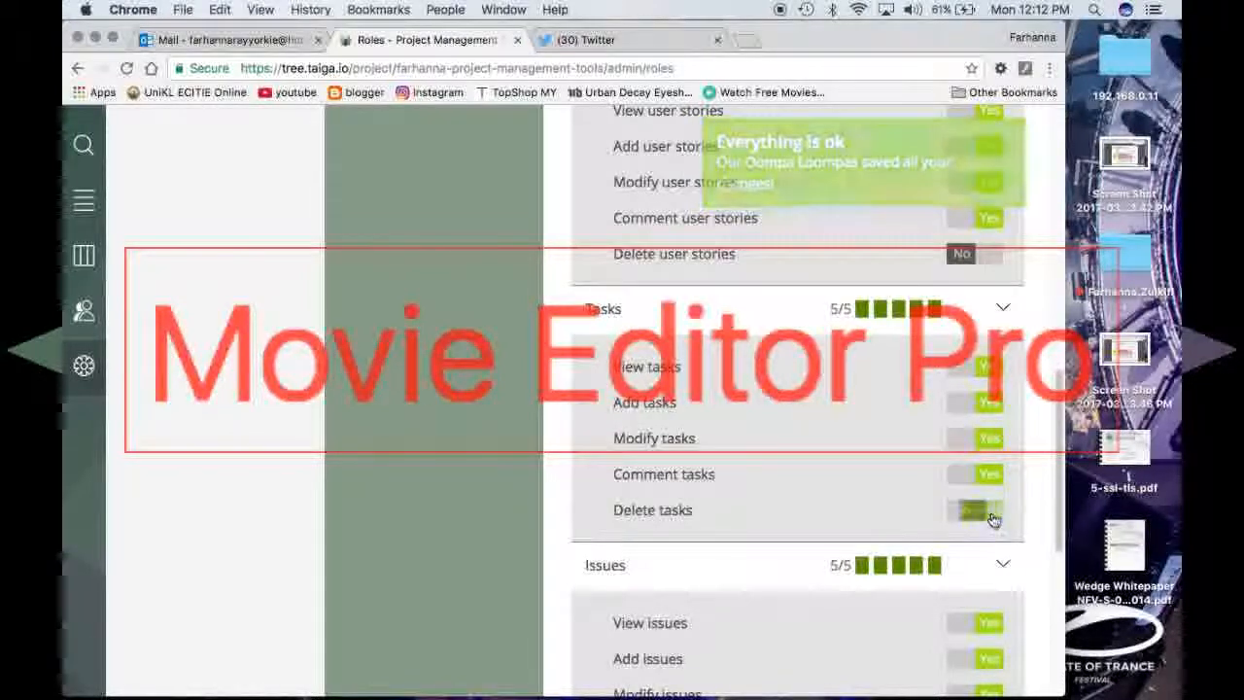
Turn off the Design role's permissions to delete issues and wiki links.
scroll(996, 476, down, 5)
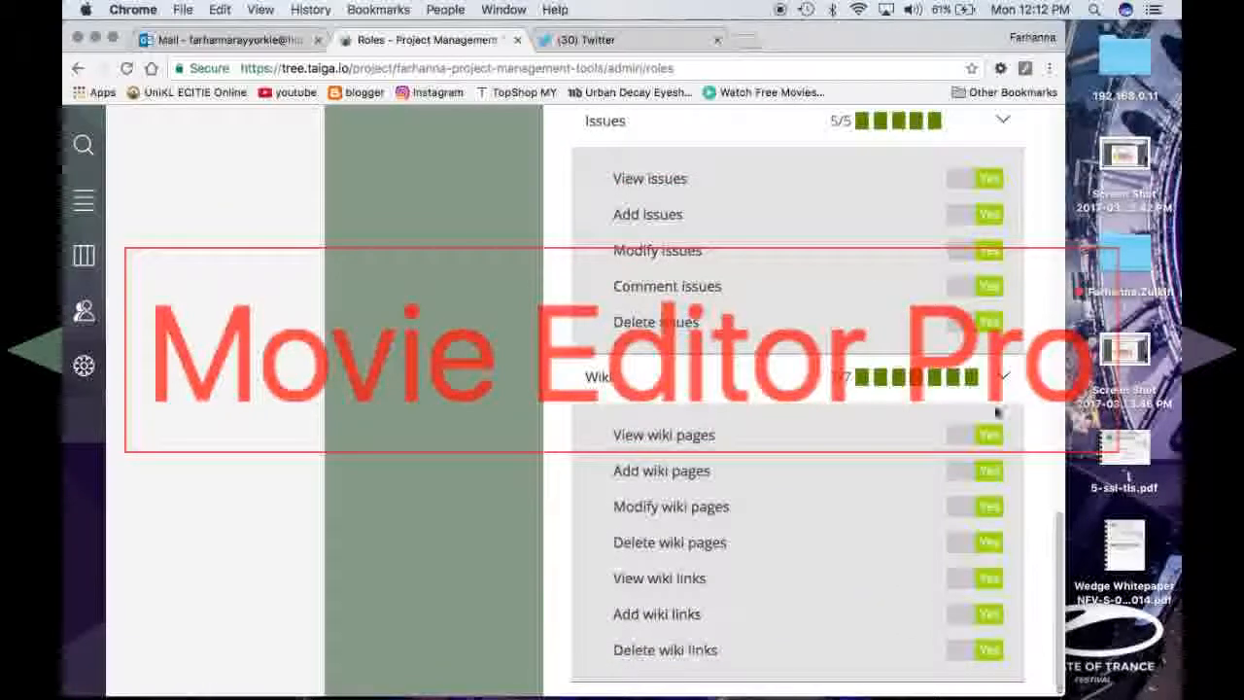
click(959, 324)
click(987, 649)
drag(1066, 592, 1066, 175)
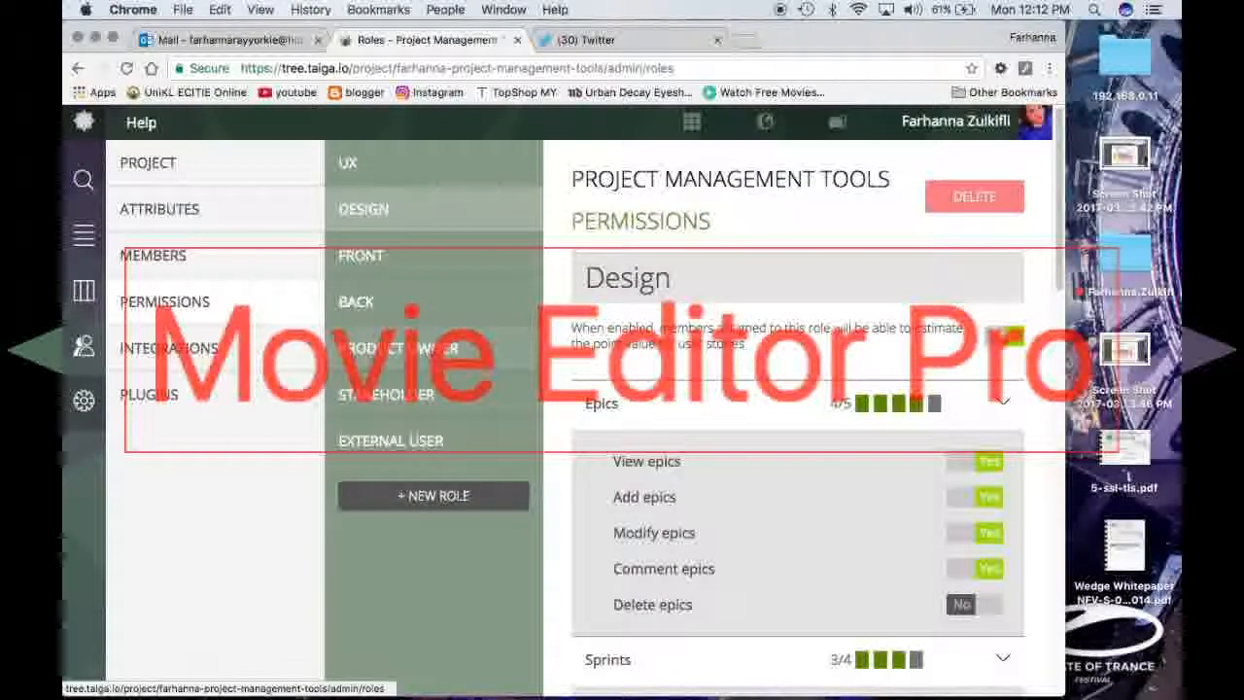
Examine the Stakeholder role's permissions, including the individual Epics permissions.
click(388, 395)
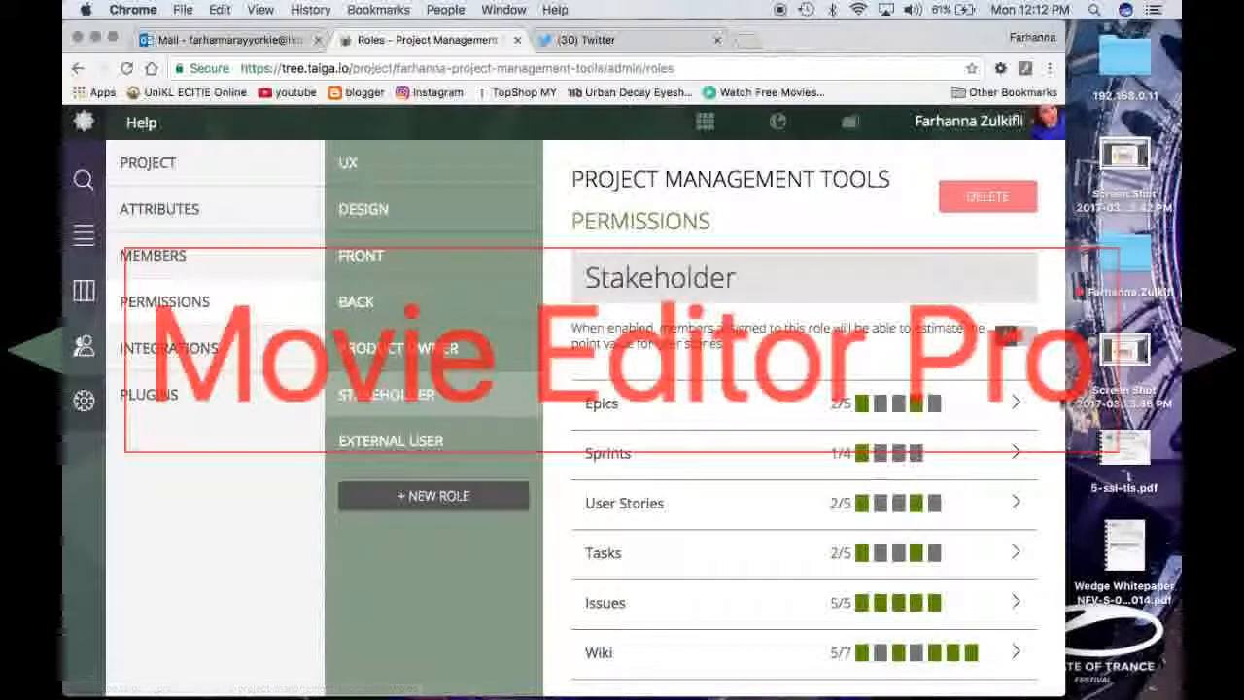
click(933, 403)
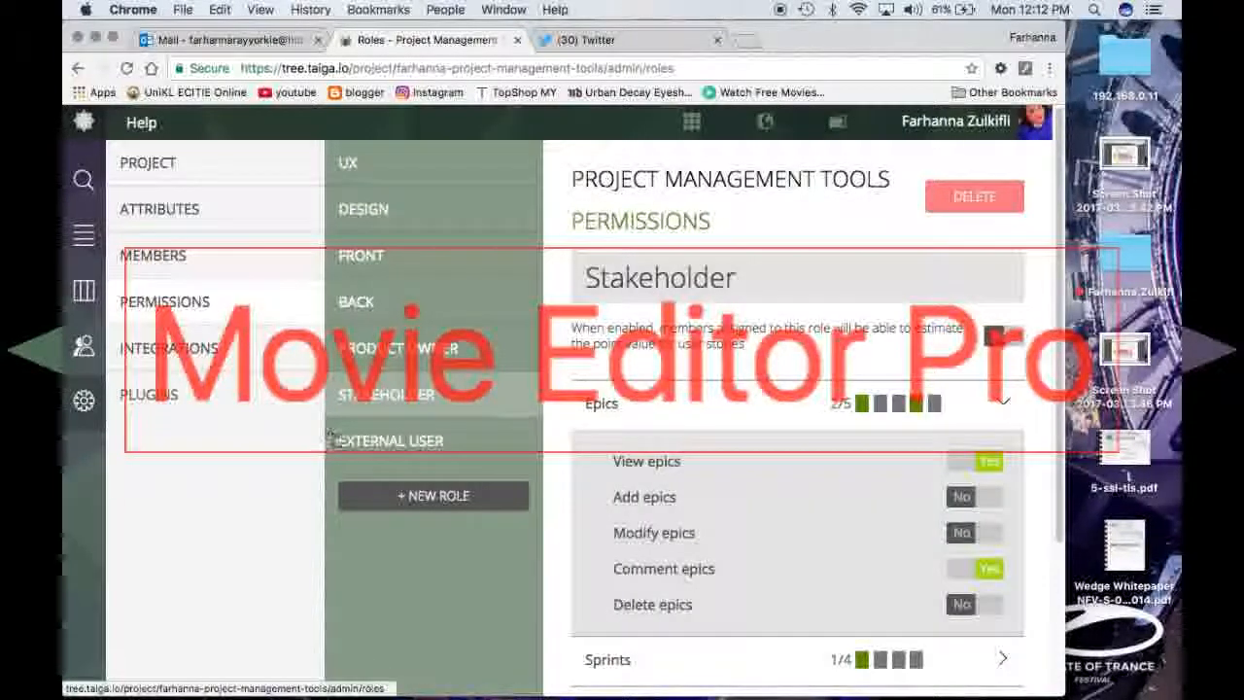
scroll(412, 312, down, 3)
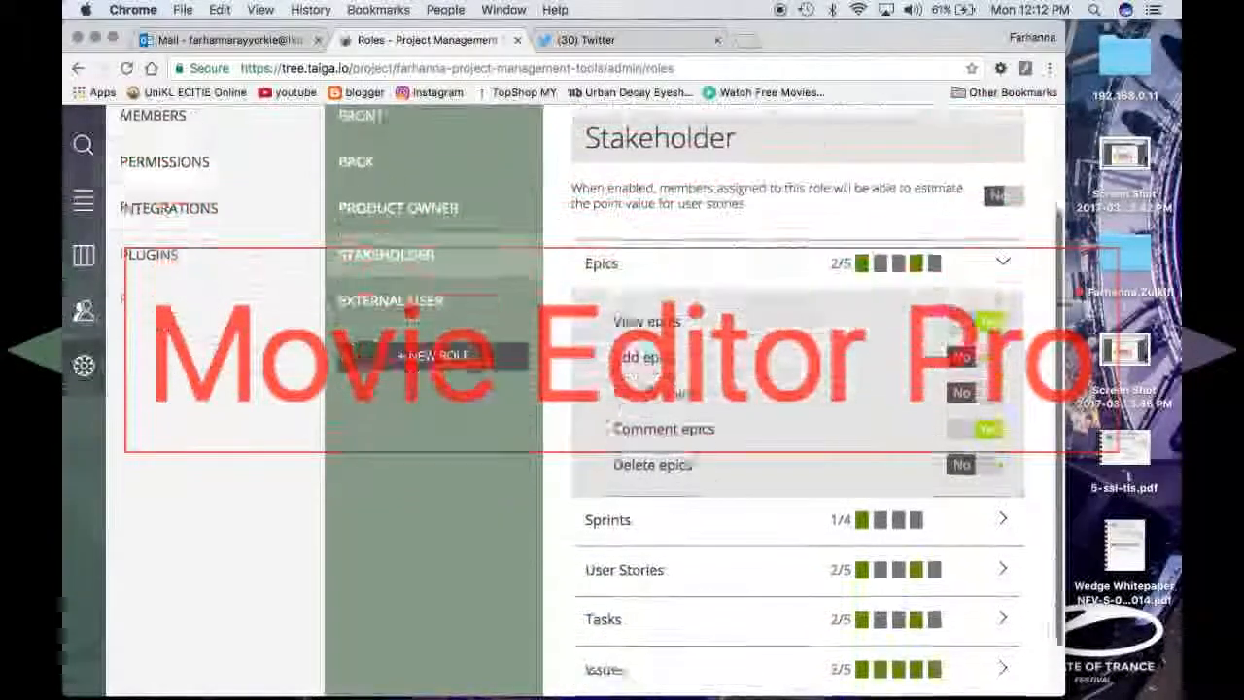
scroll(1049, 425, up, 3)
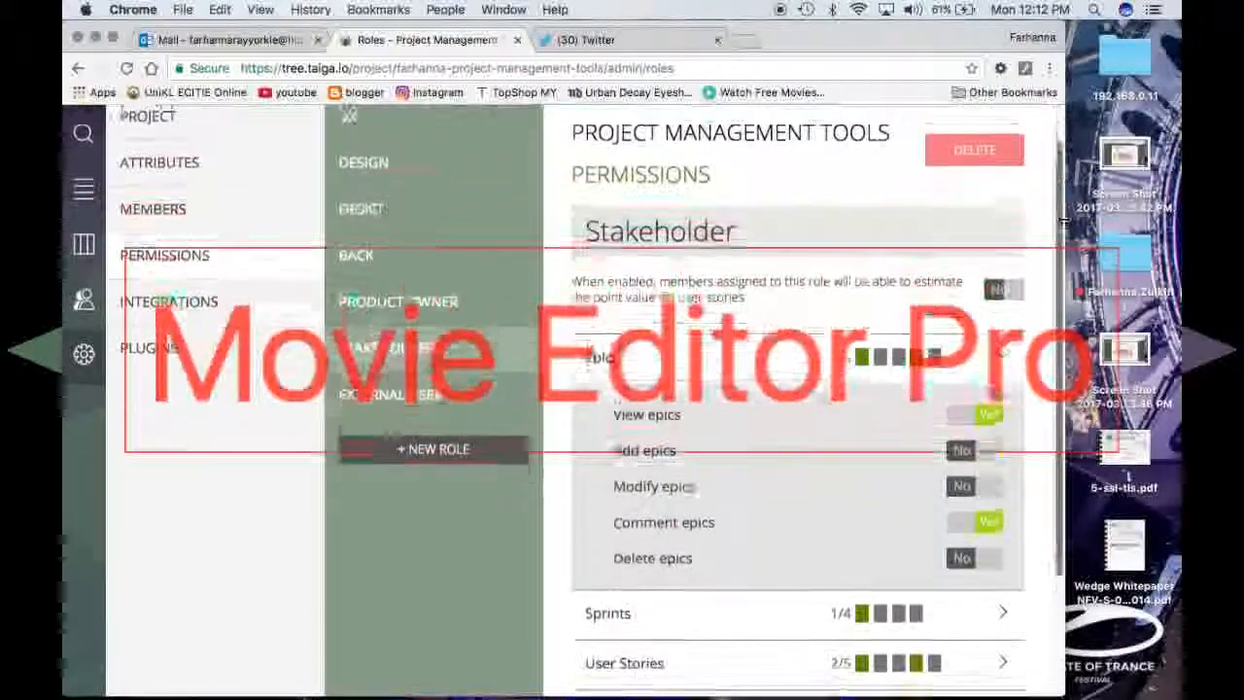
Look over the Stakeholder role's remaining permission groups and start a new role for the project.
scroll(1064, 222, down, 4)
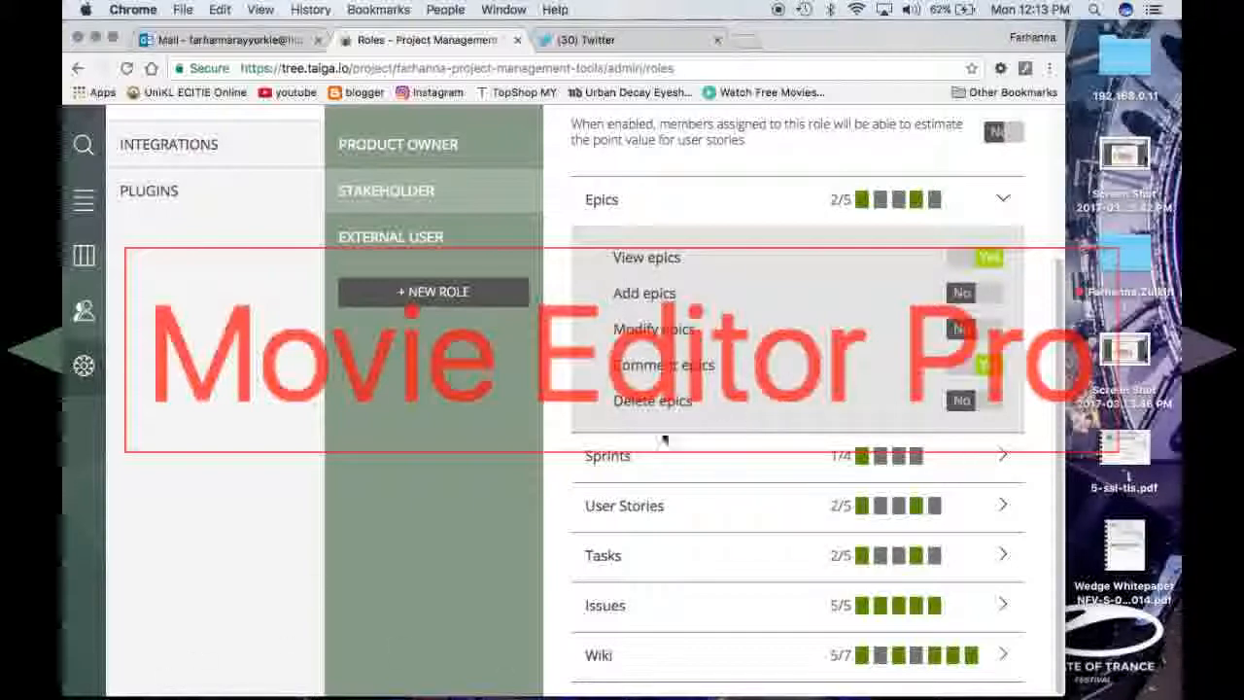
scroll(1033, 307, up, 3)
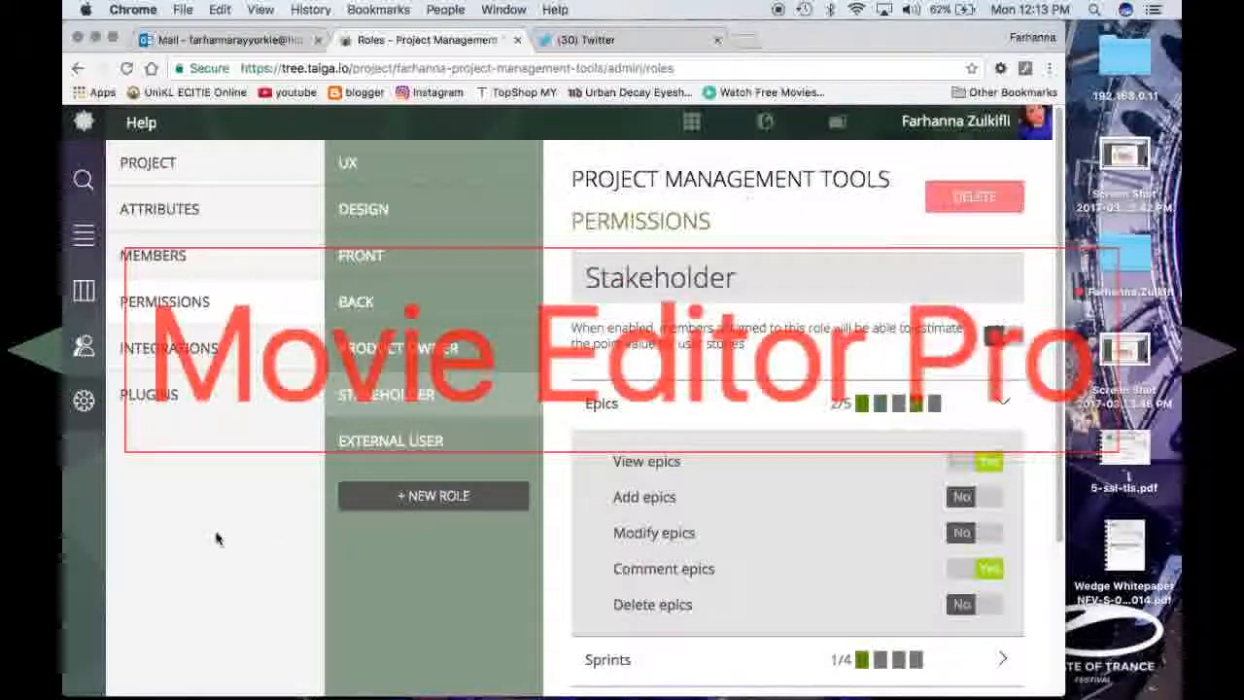
click(445, 497)
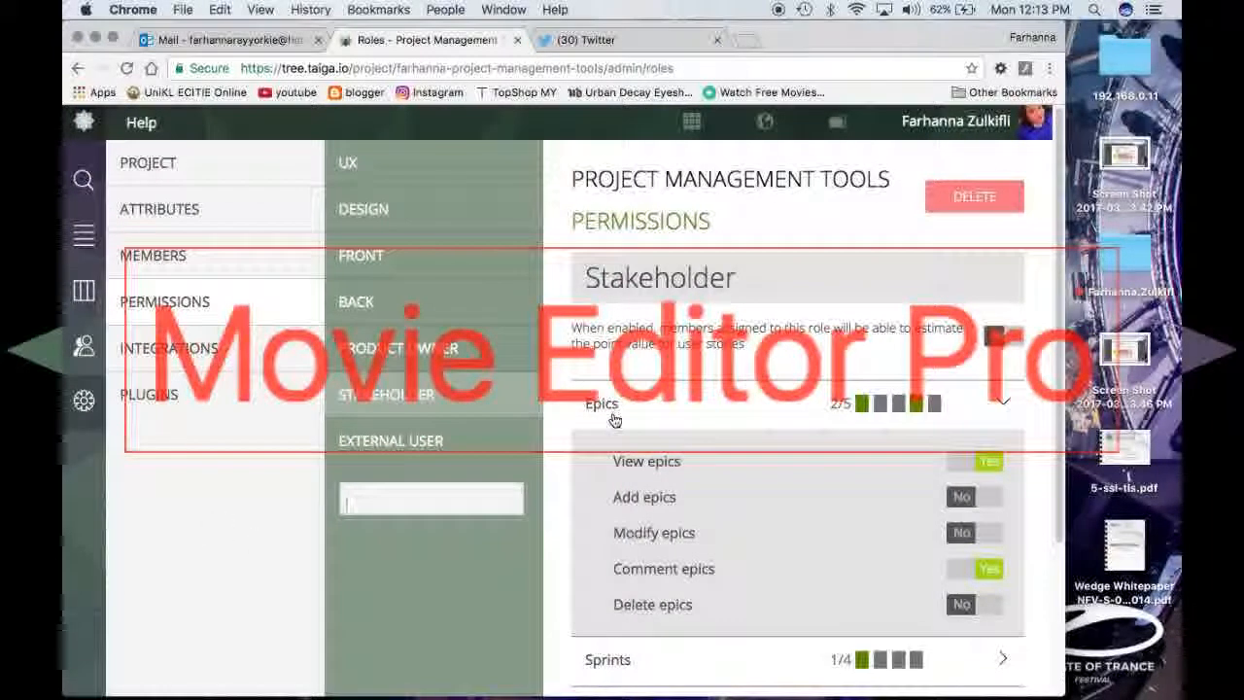
text(develo)
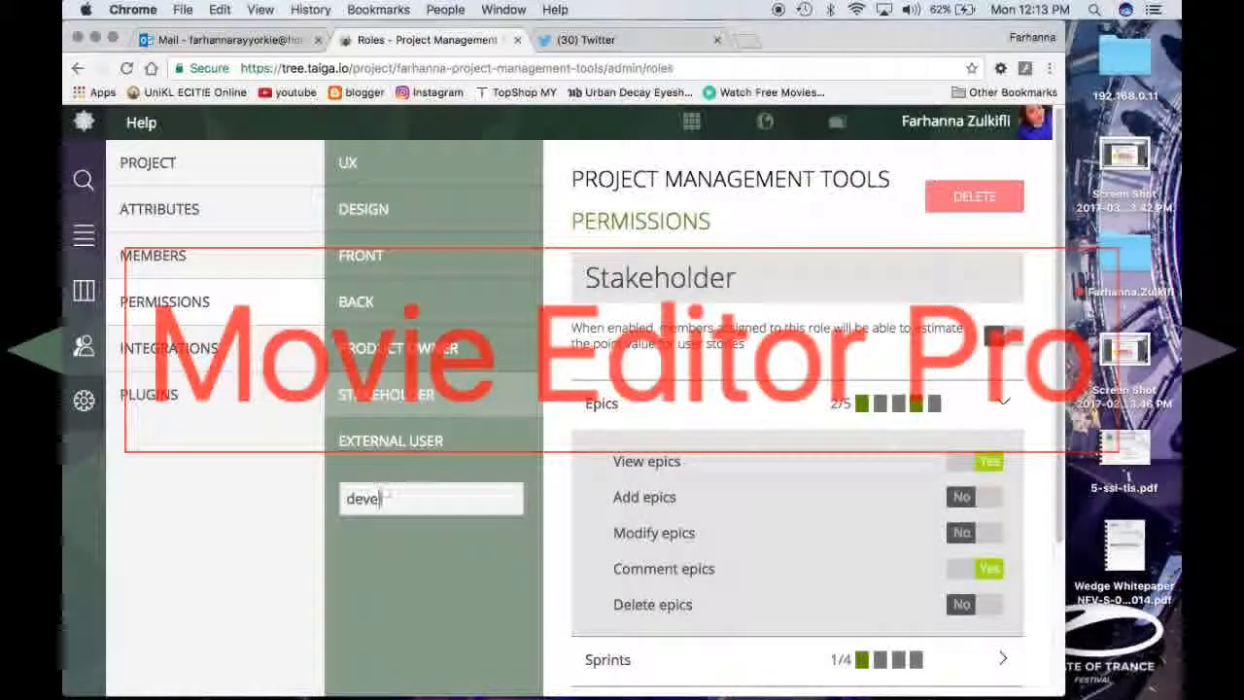
key(BackSpace)
key(BackSpace)
key(BackSpace)
key(BackSpace)
key(BackSpace)
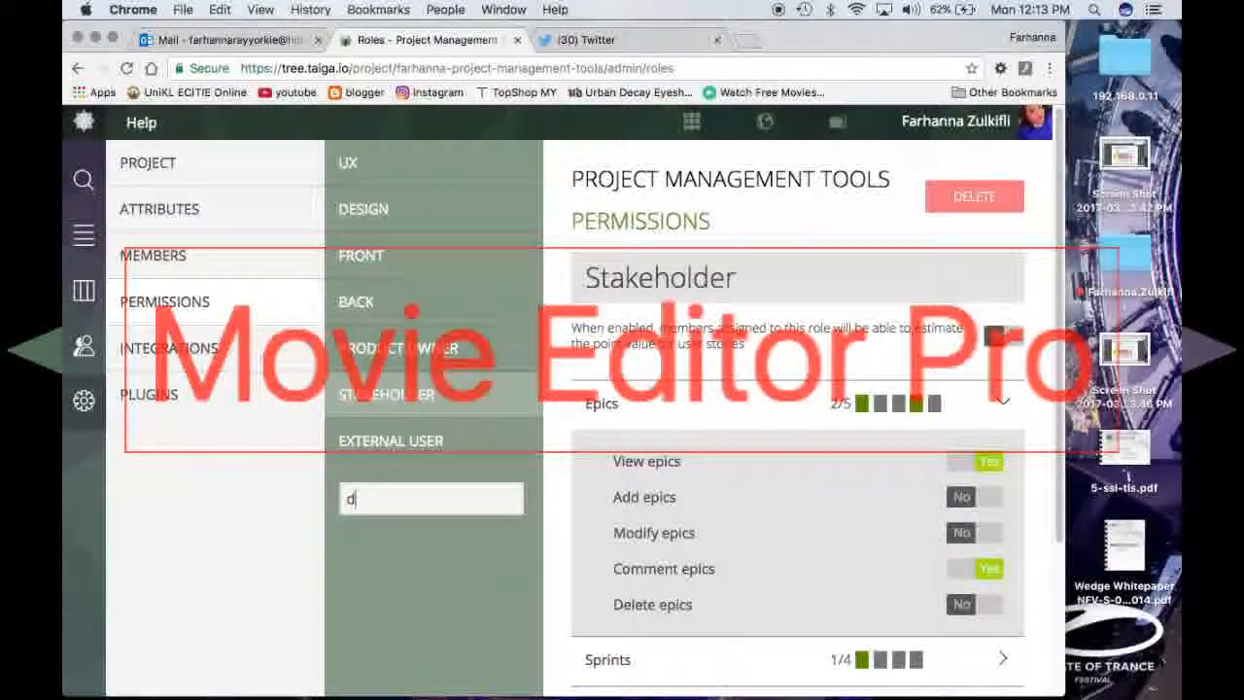
key(BackSpace)
Name the new role "engineer" and add it to the project.
text(enginnerf)
key(BackSpace)
key(BackSpace)
key(BackSpace)
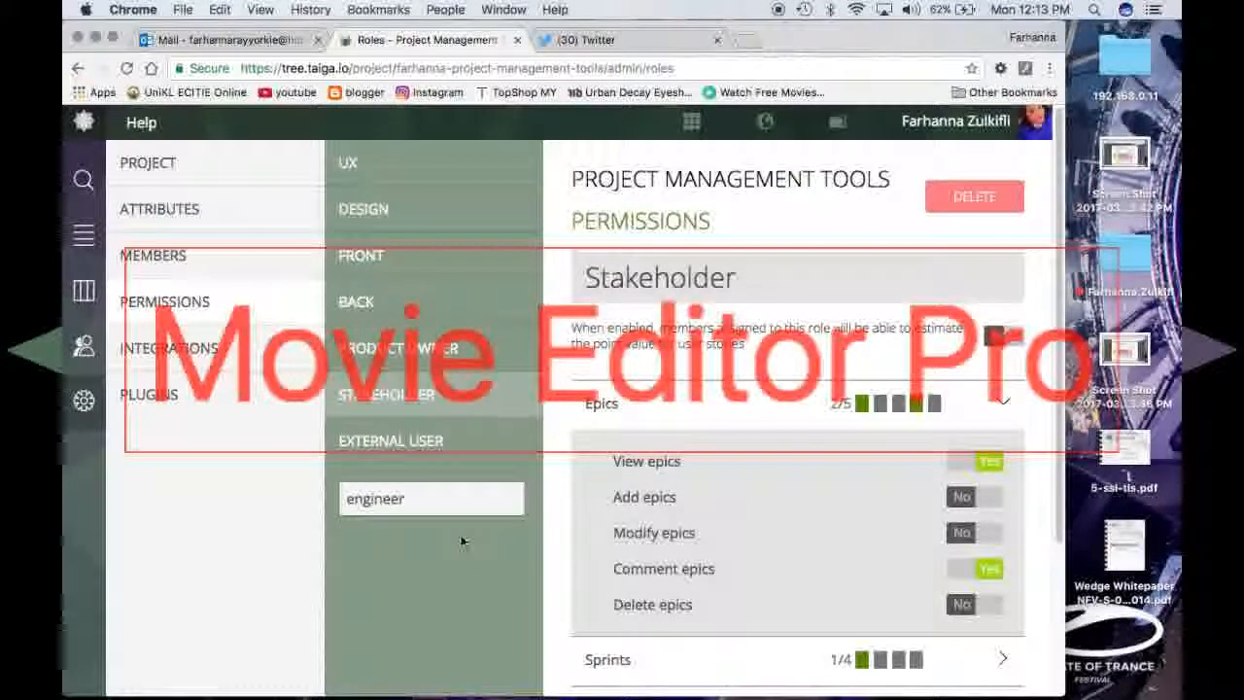
key(Return)
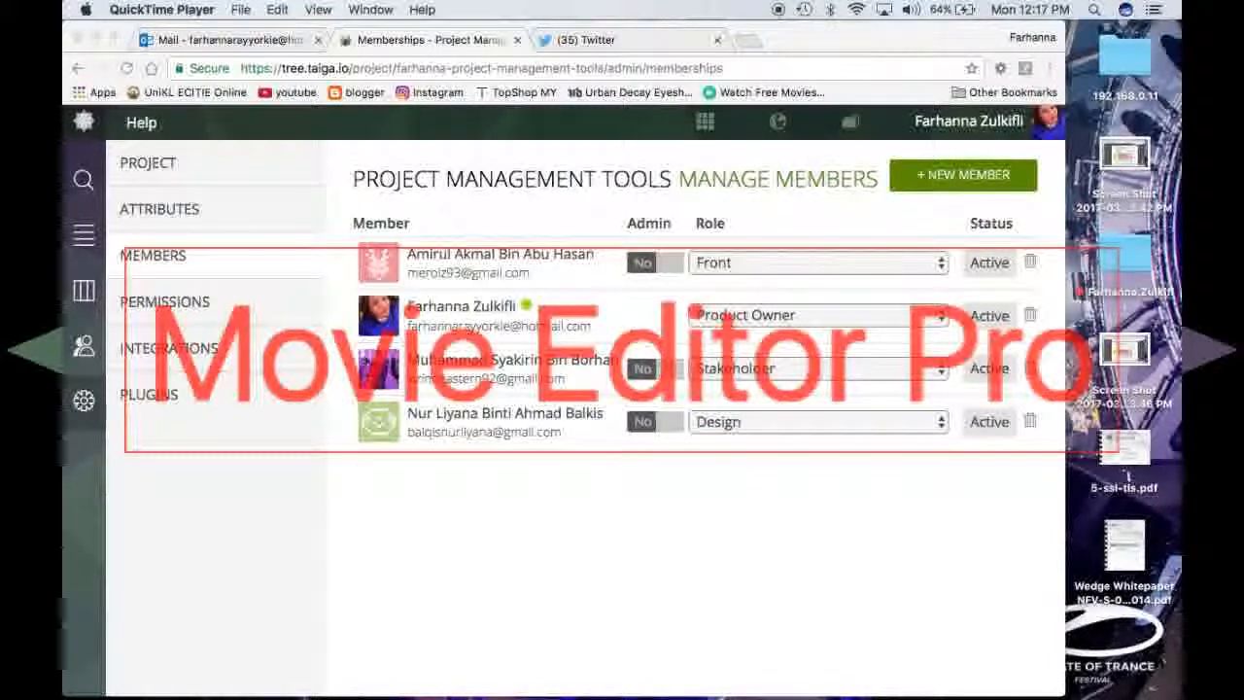
View the project's team overview and open its Kanban board.
click(91, 355)
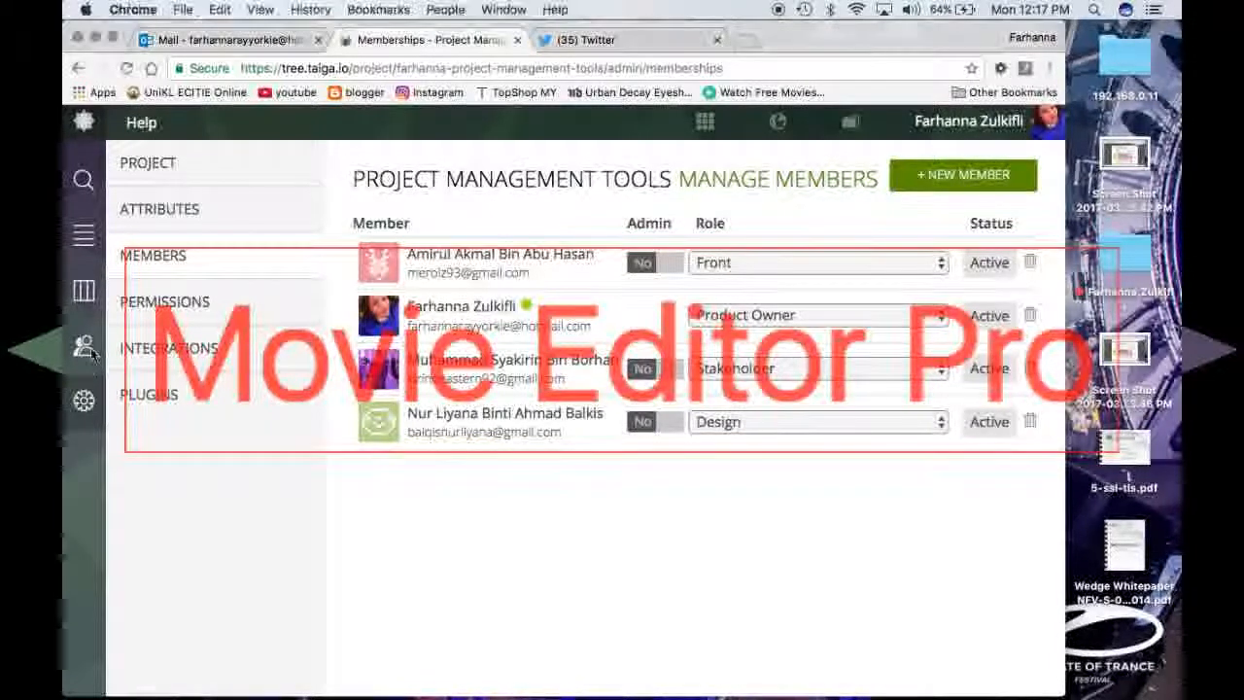
click(90, 355)
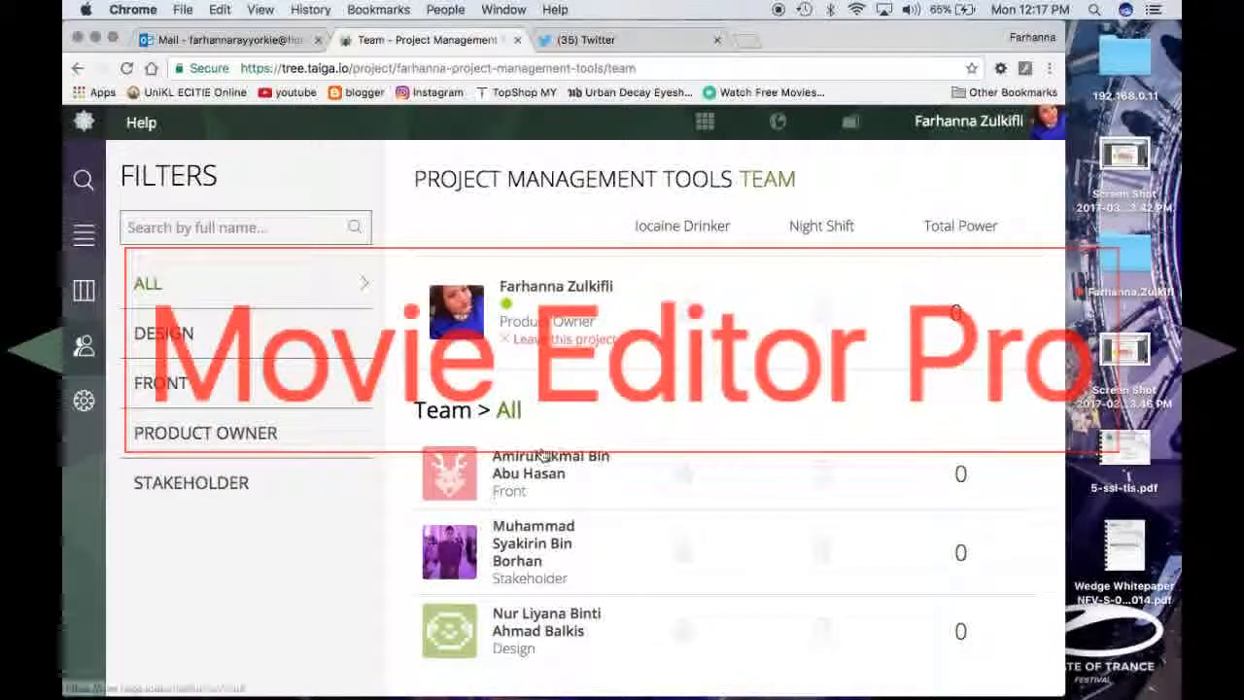
click(85, 291)
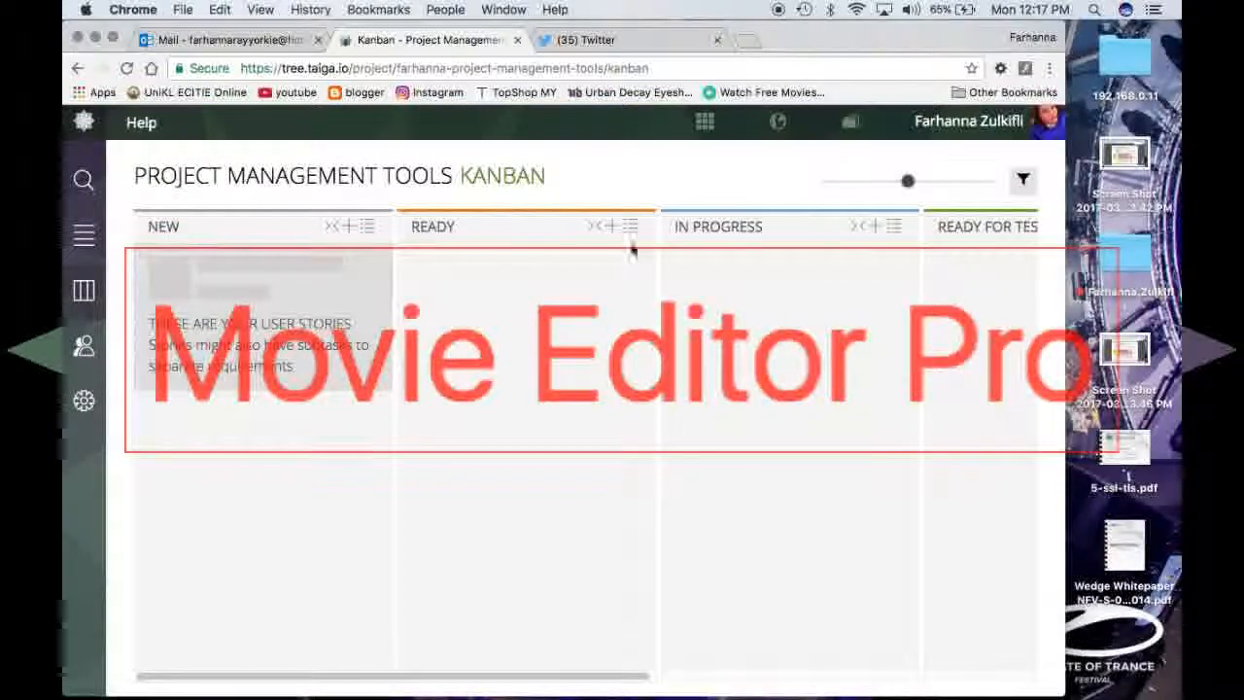
Start a user story titled "Payroll" in the New column with 1/2 point each for Design, Front and Back.
click(348, 225)
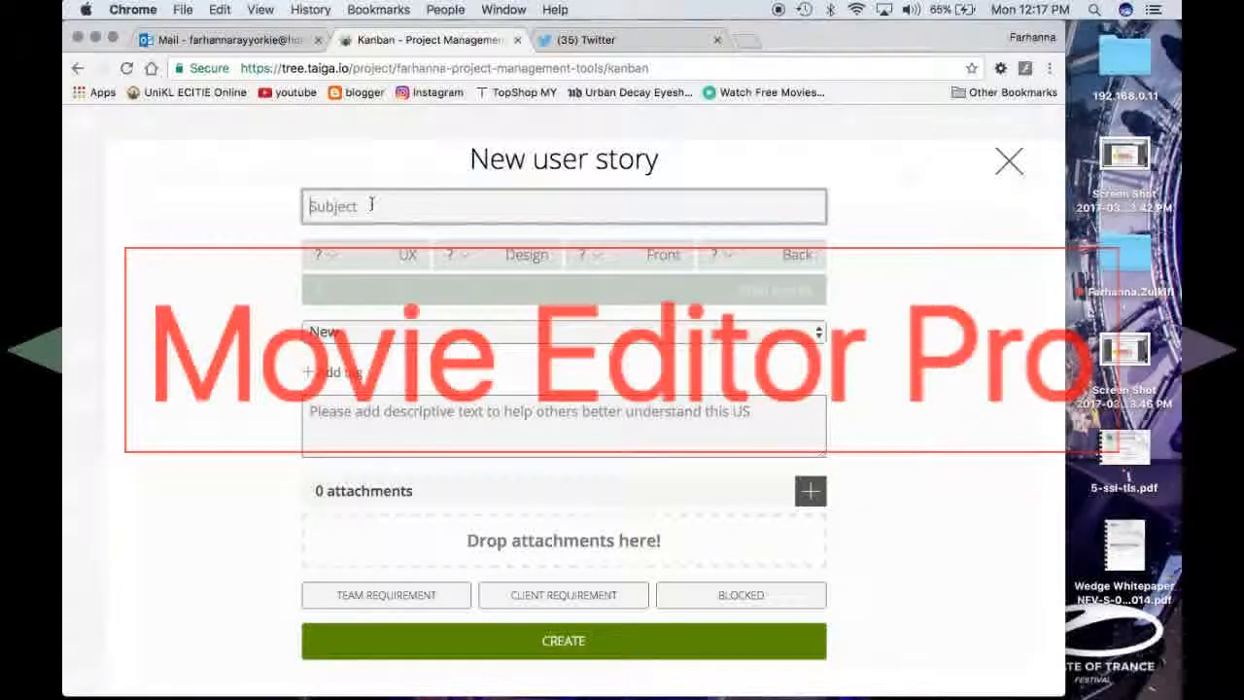
text(Payroll)
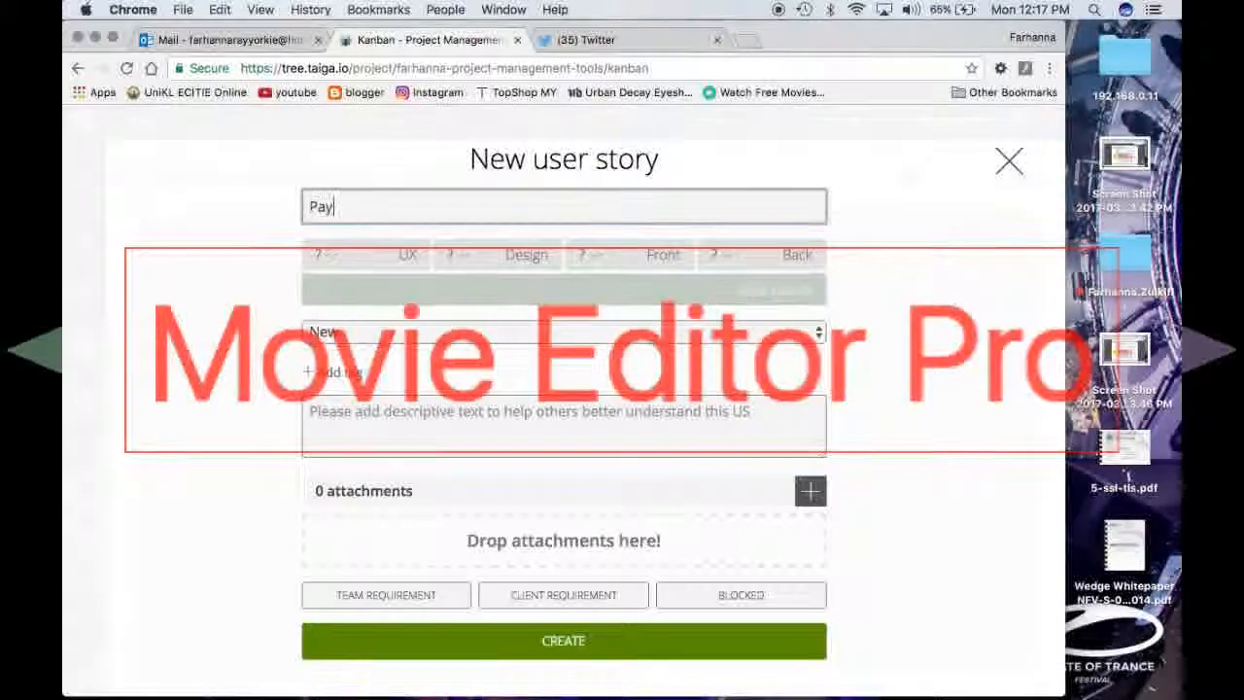
click(525, 256)
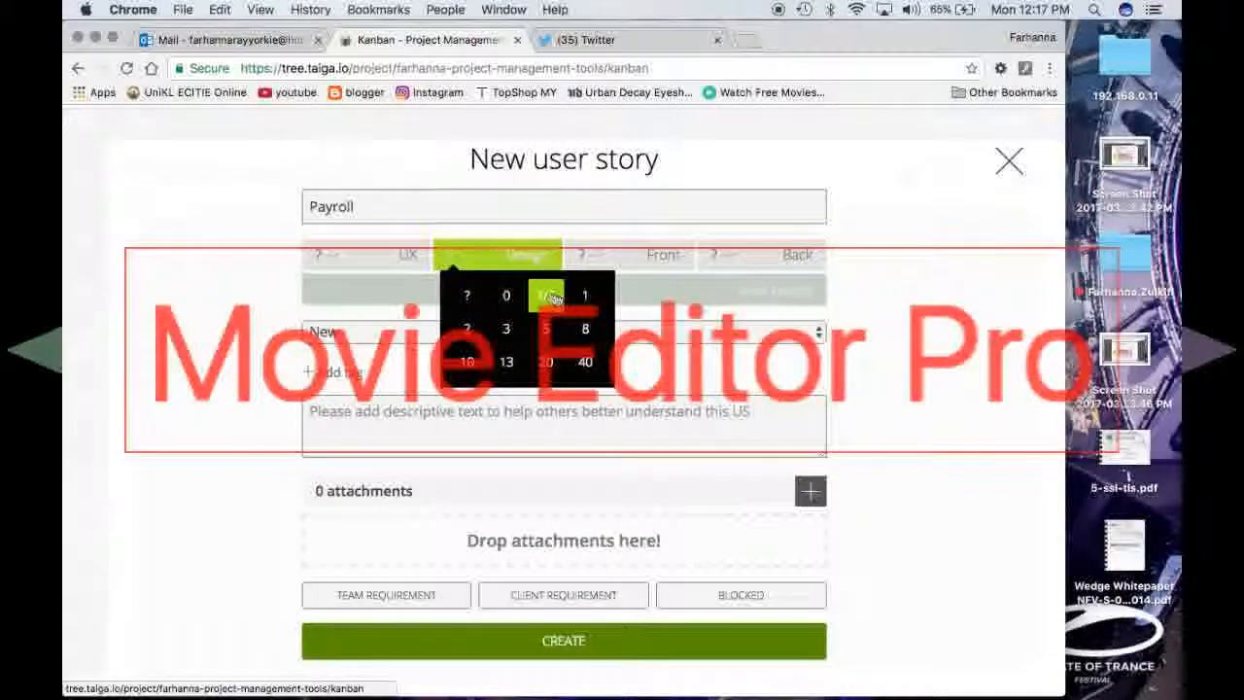
click(549, 296)
click(633, 256)
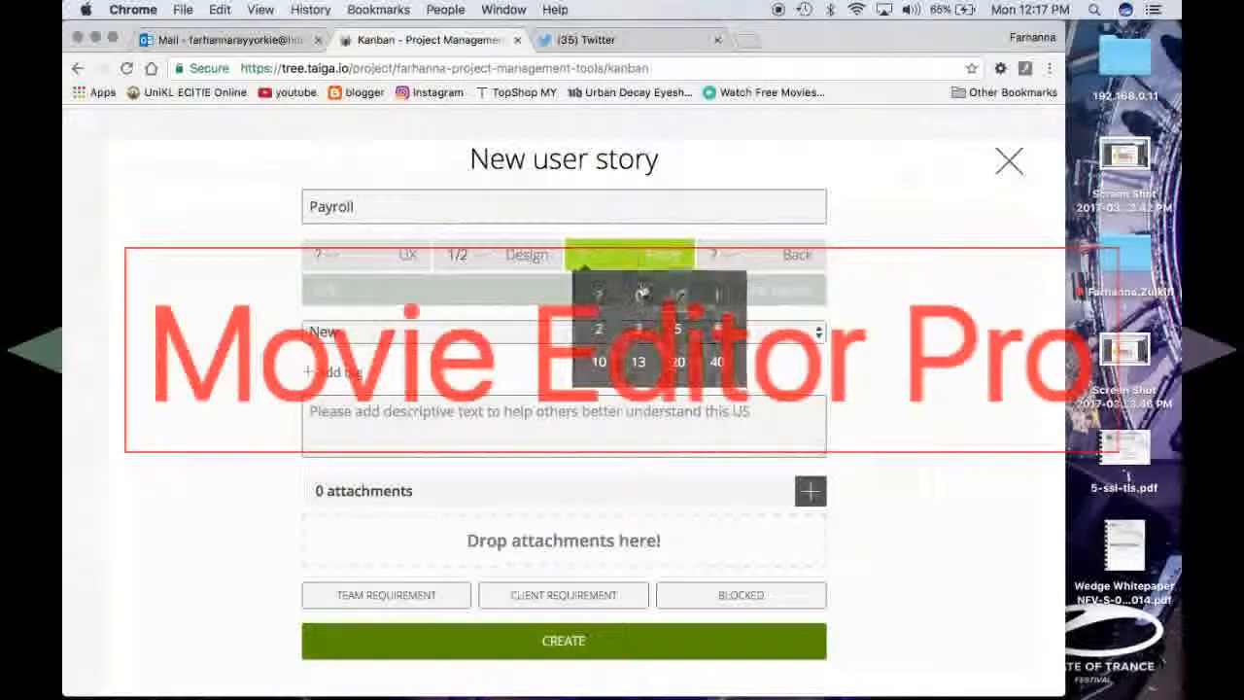
click(677, 296)
click(746, 271)
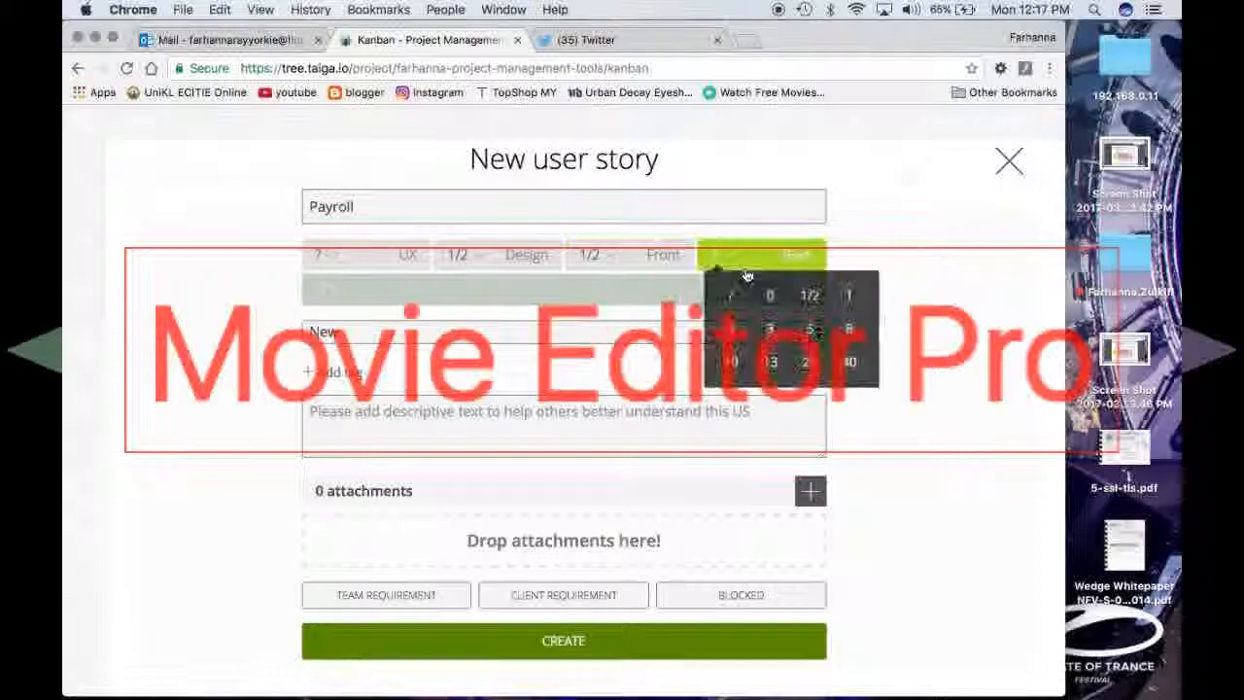
click(806, 296)
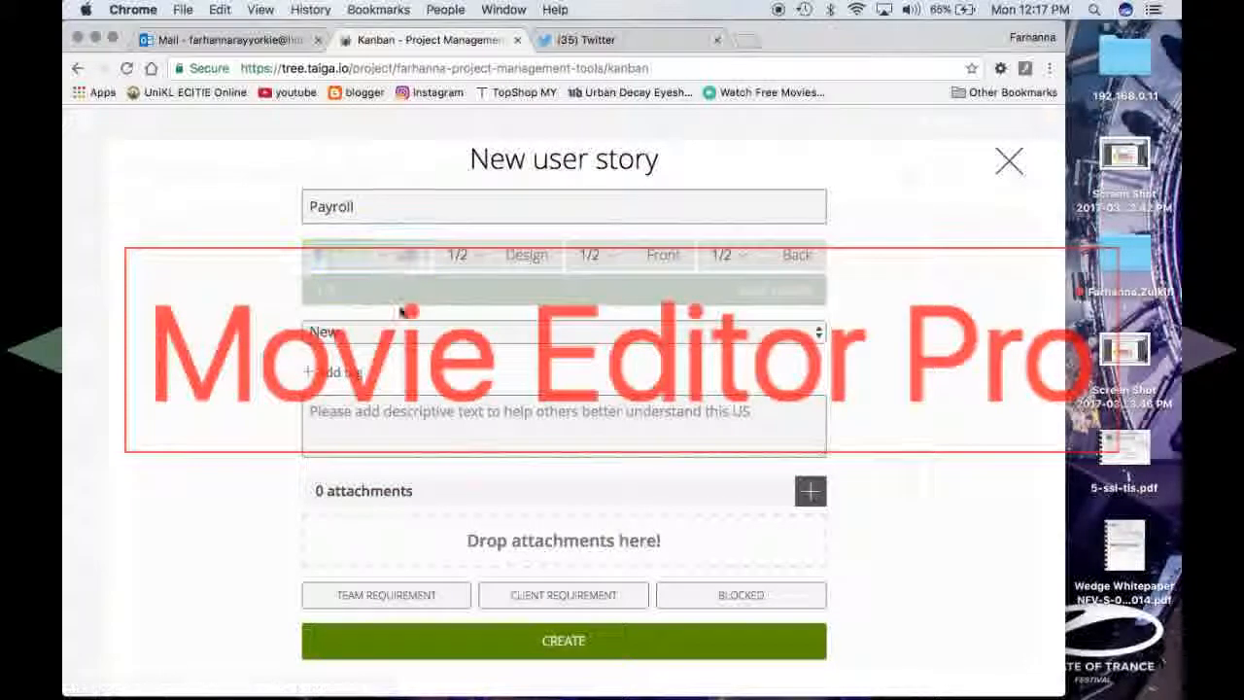
click(319, 269)
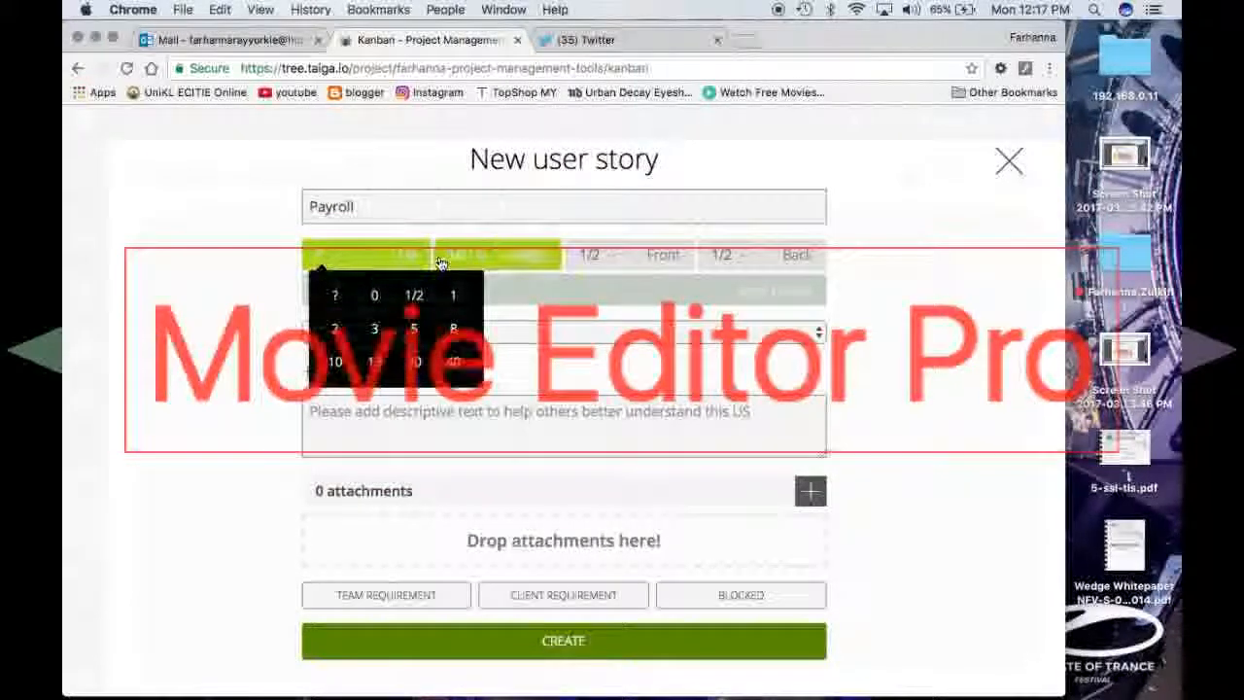
click(205, 271)
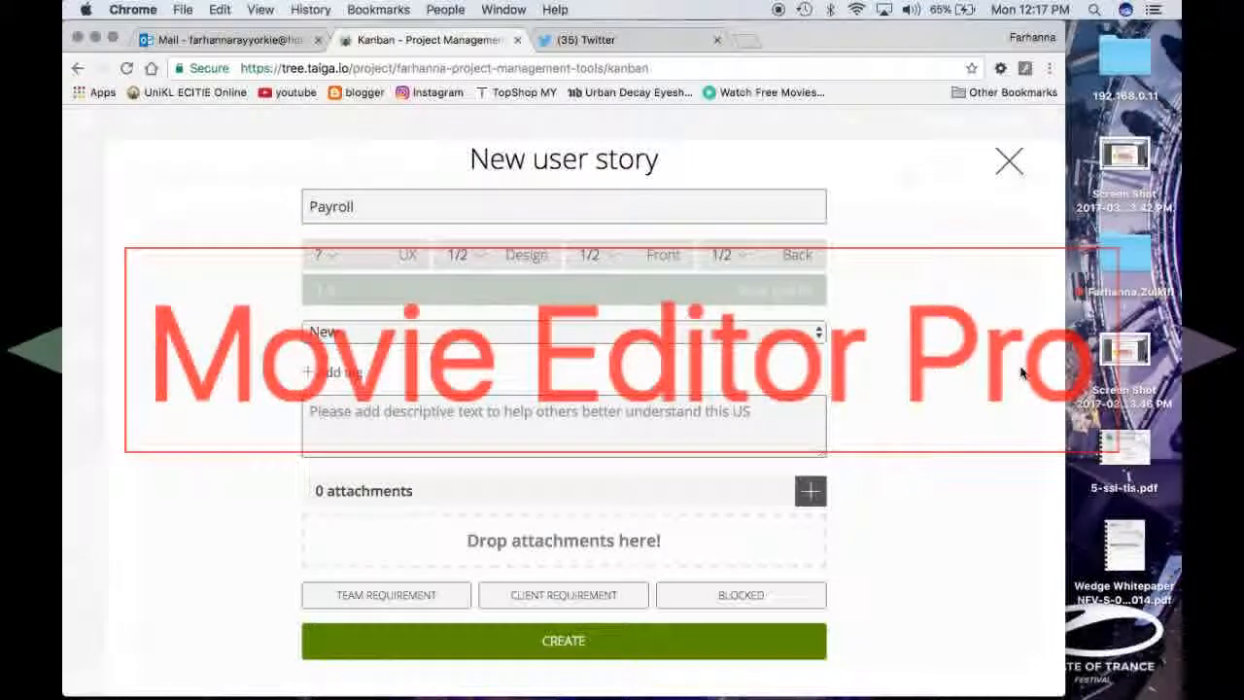
Describe the story as "please collect your paycheck at the human resource office" and create it as a team requirement.
click(408, 431)
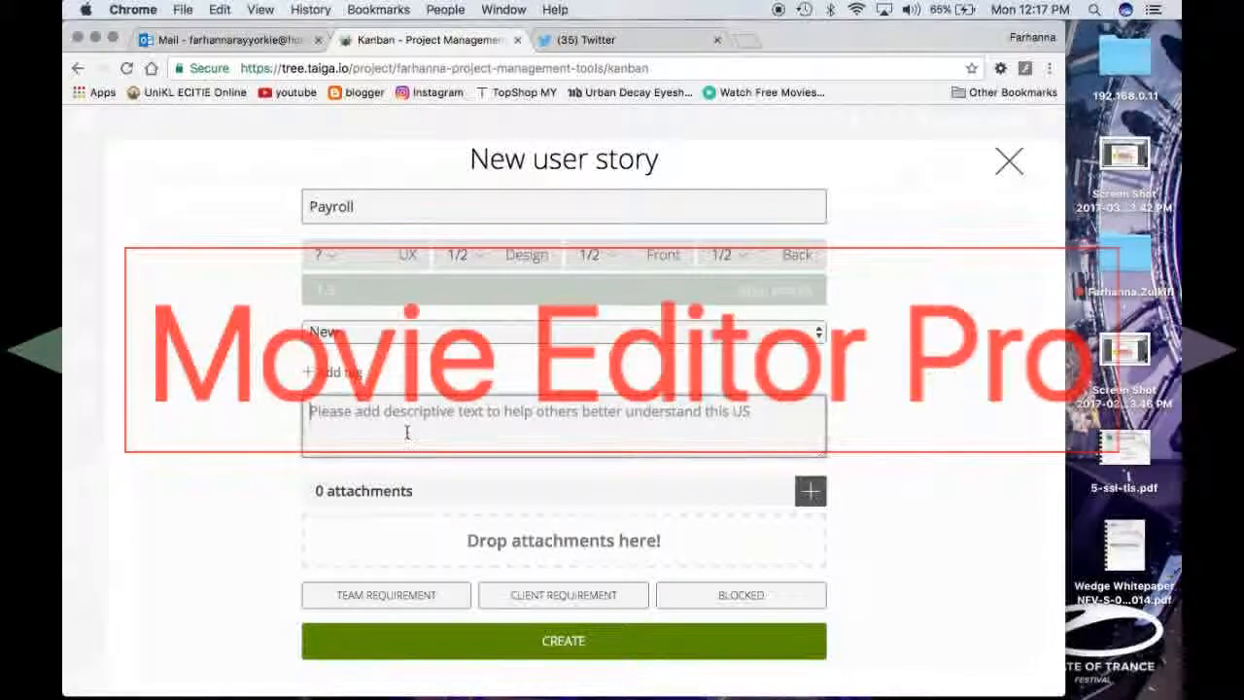
text(ple)
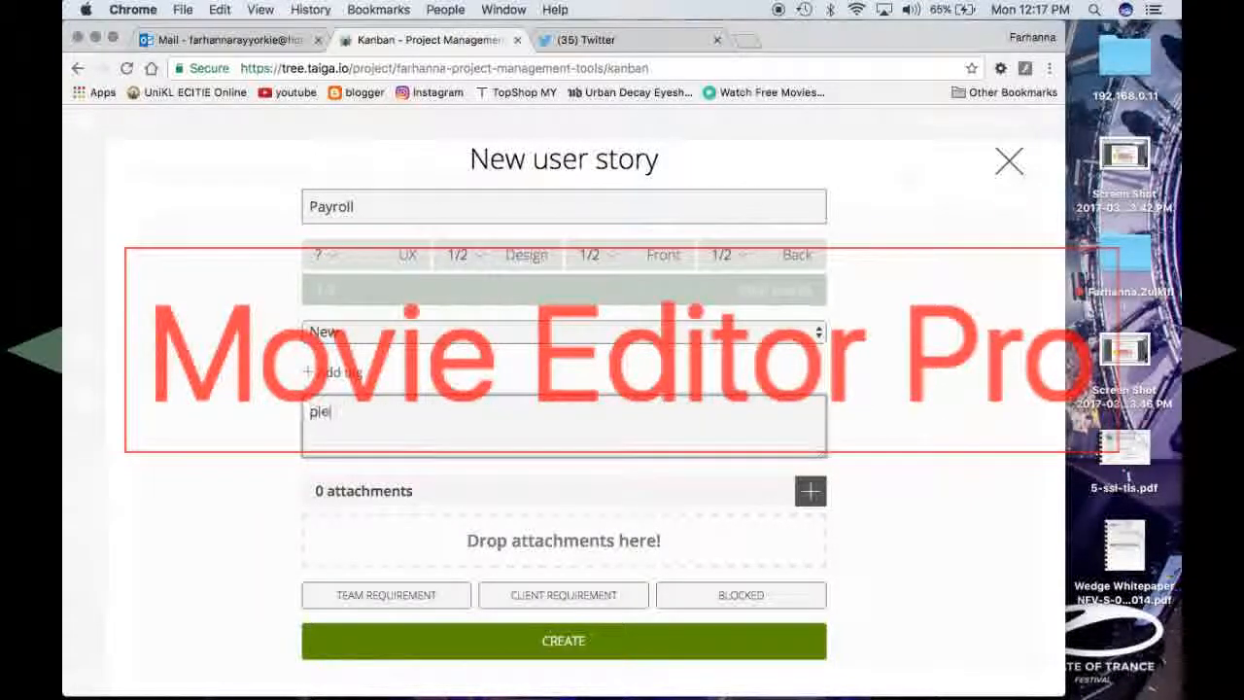
text(ase collect )
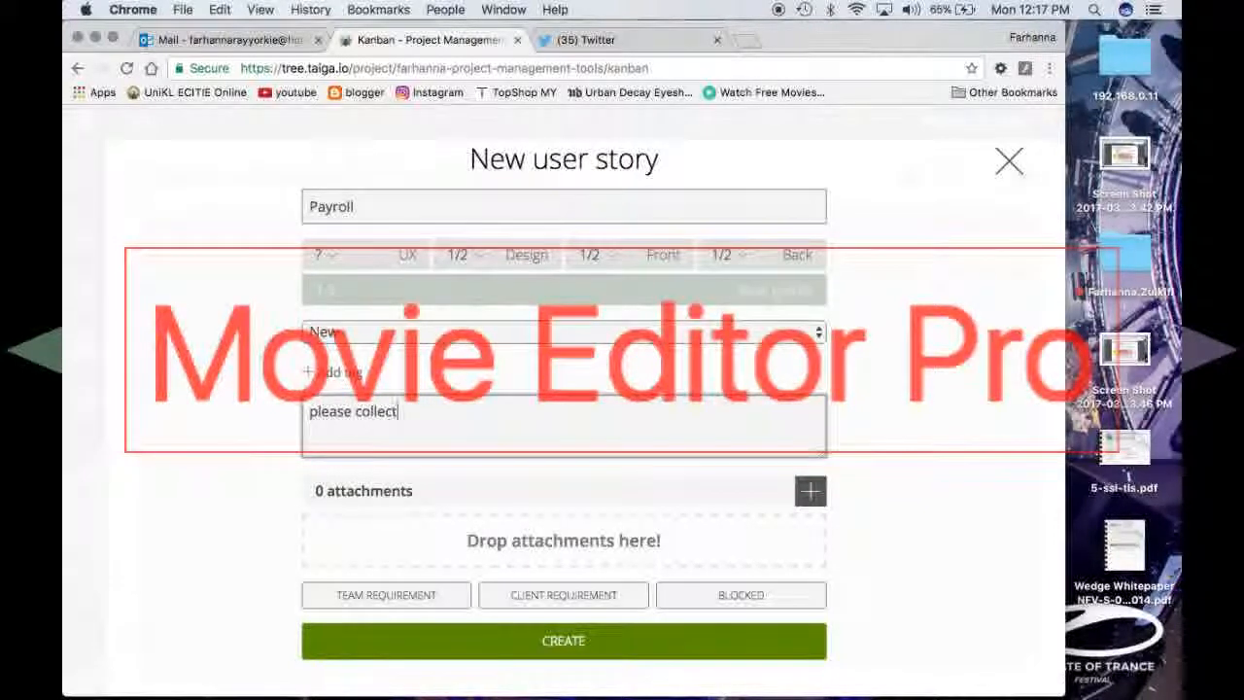
text(your)
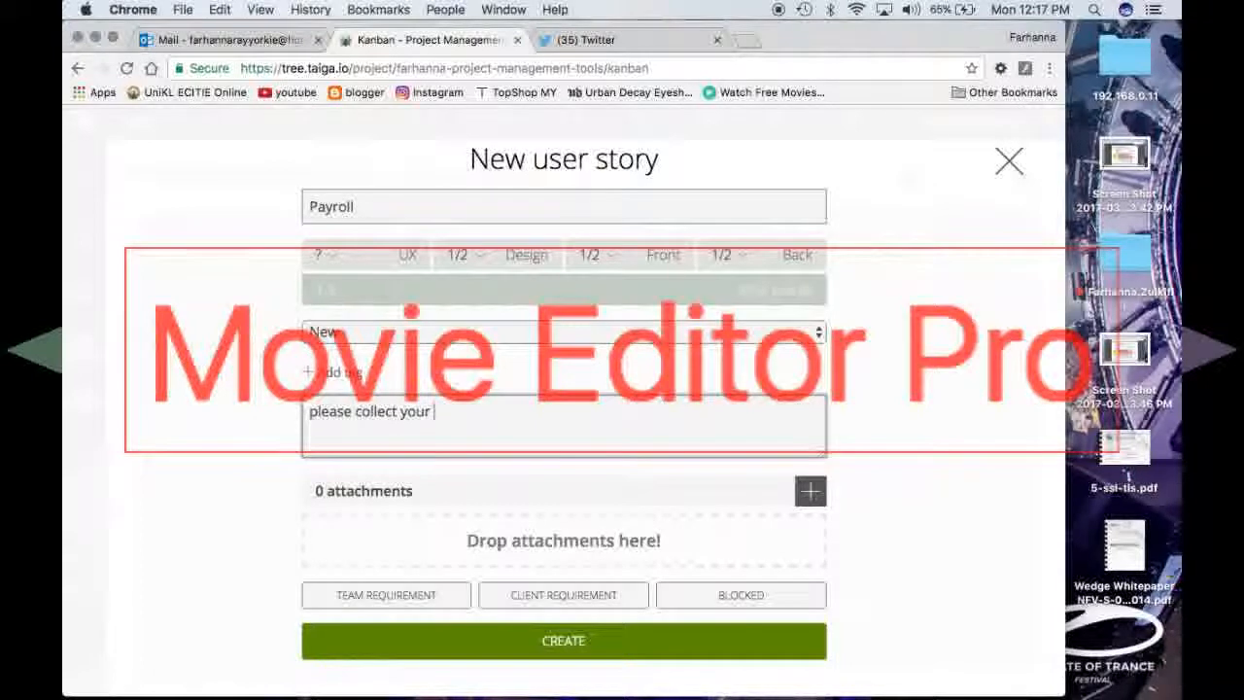
text( payc)
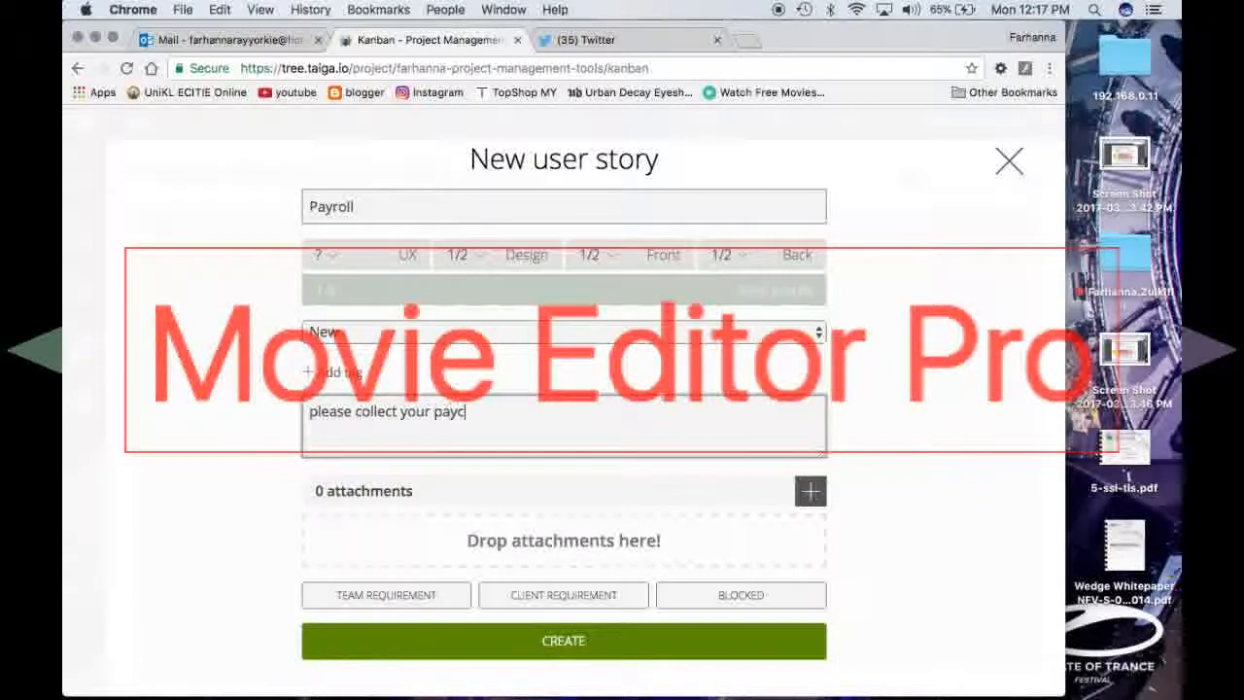
text(he)
text( c)
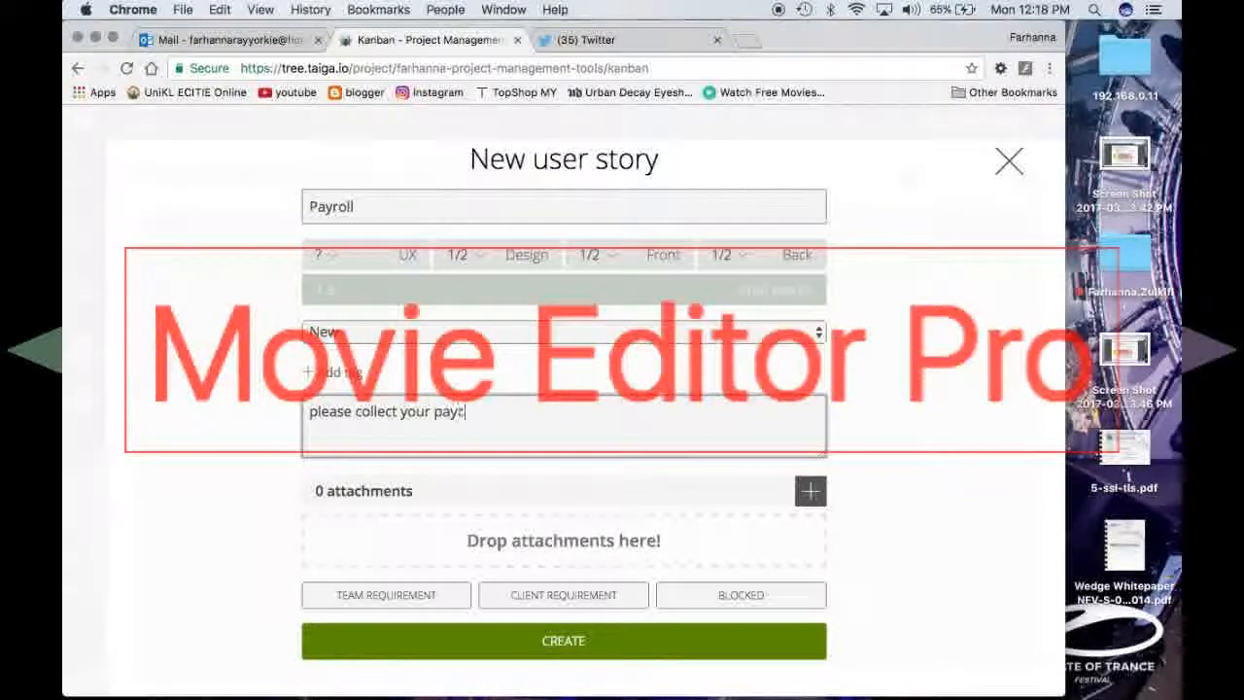
text(human resource office)
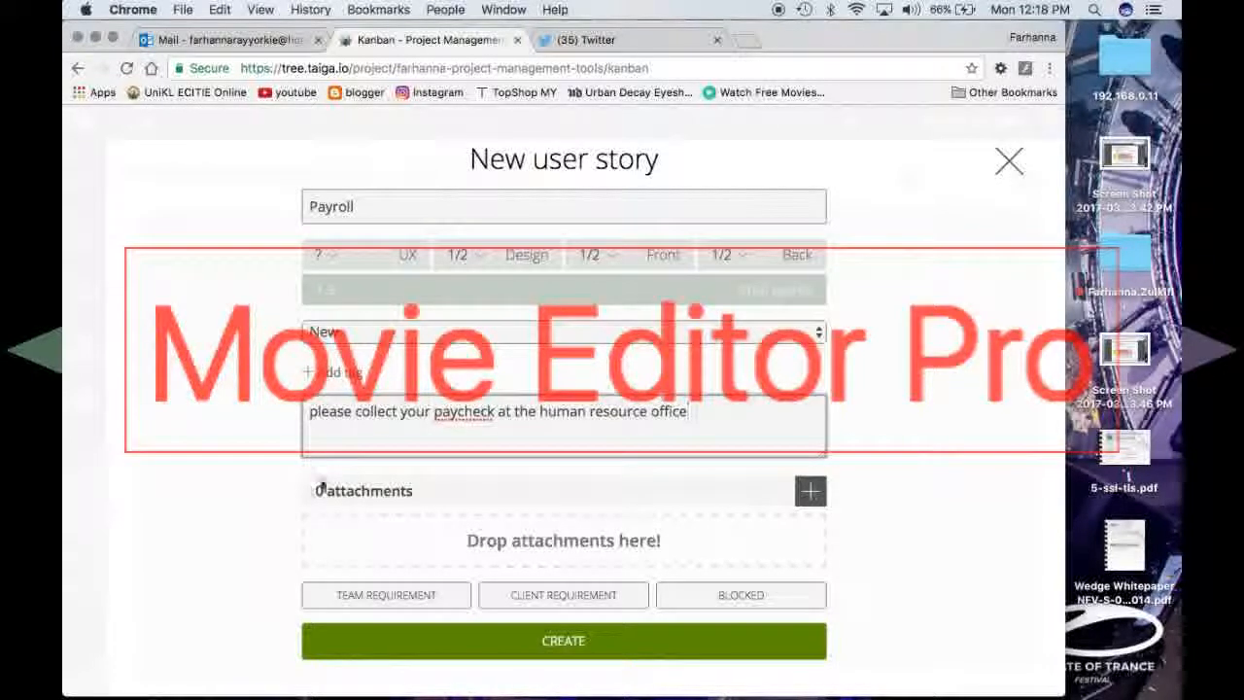
click(456, 595)
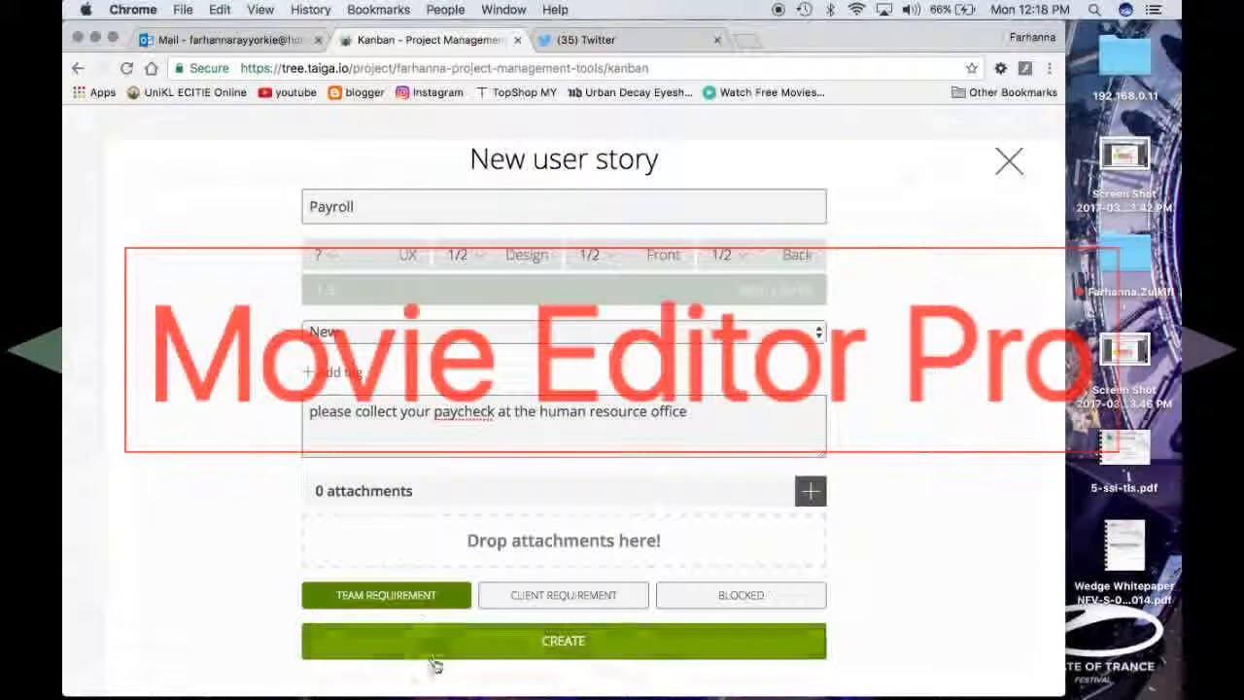
click(642, 652)
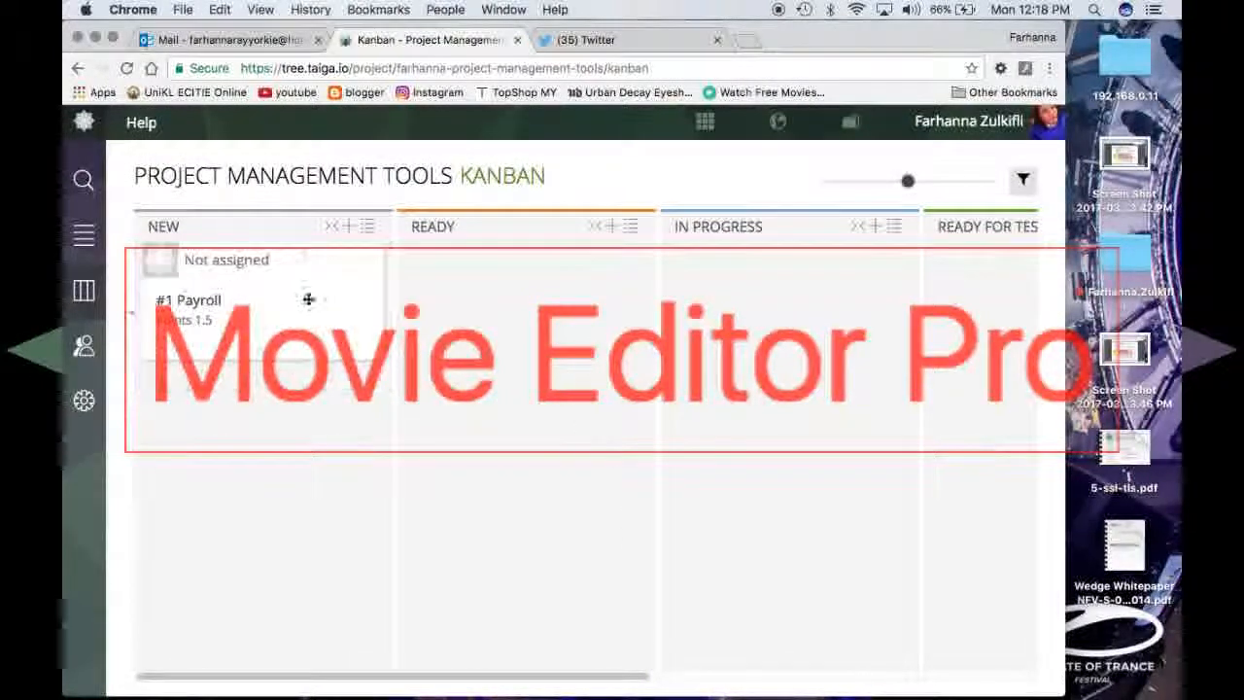
Try different team members as the assignee of the Payroll card.
mouse_move(250, 273)
click(232, 271)
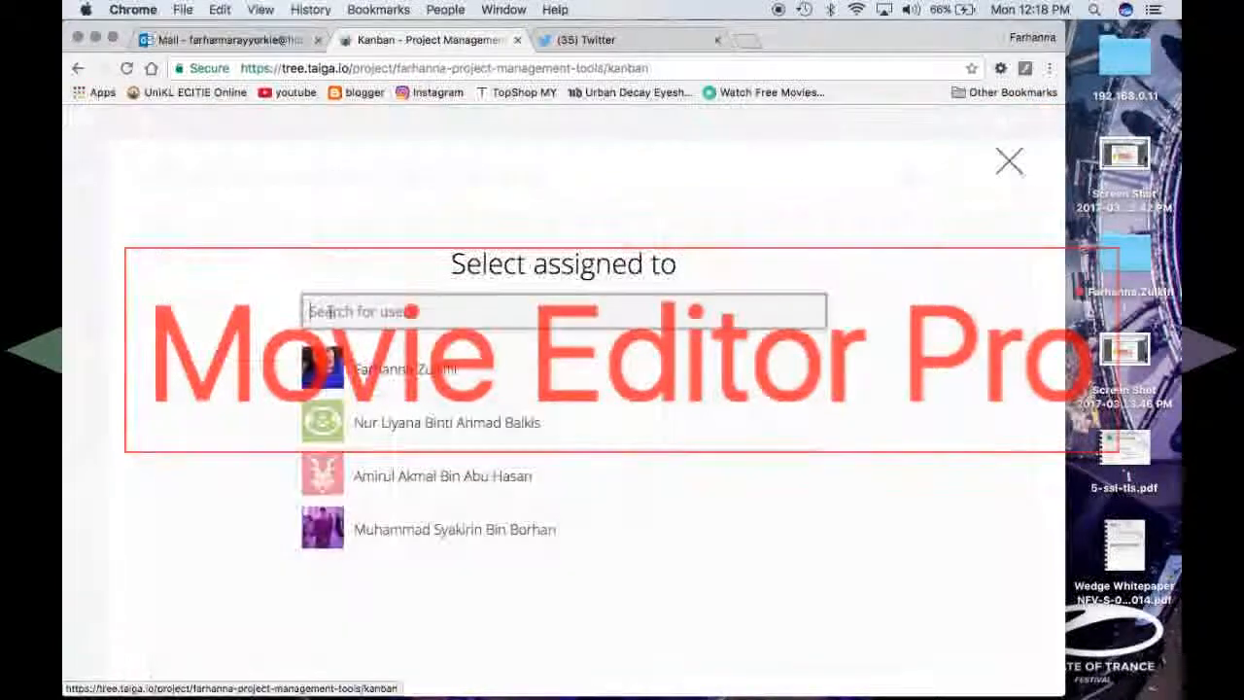
click(450, 422)
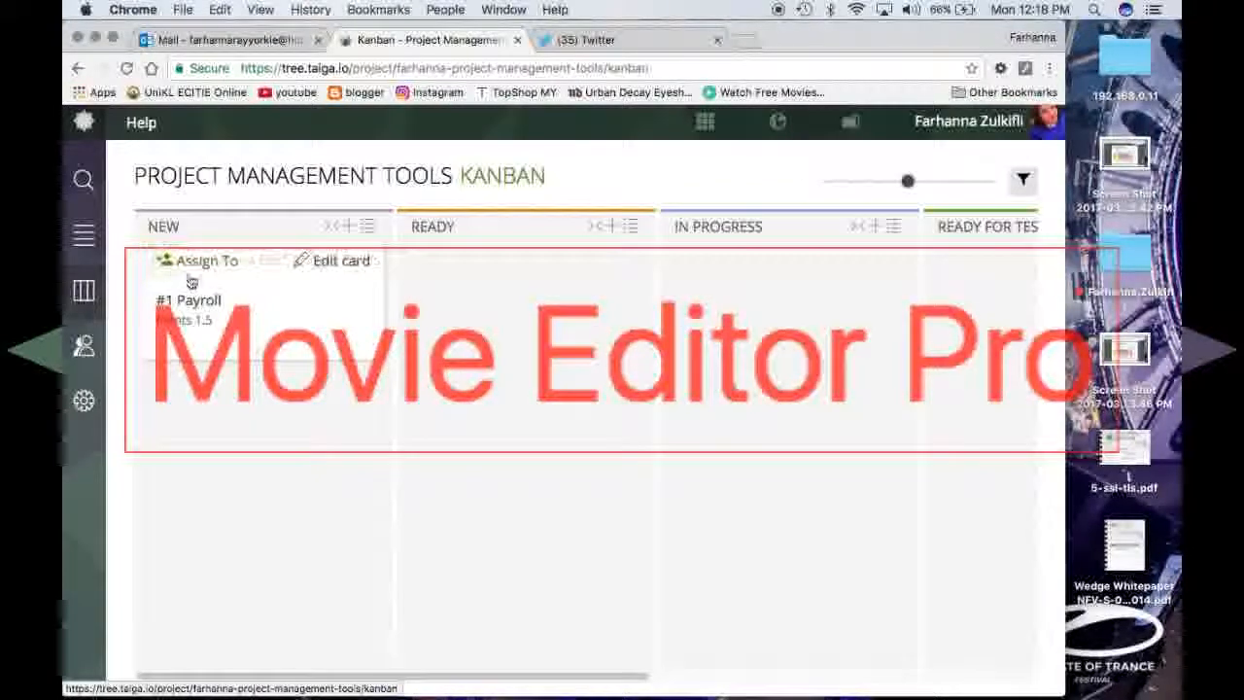
click(197, 258)
click(356, 413)
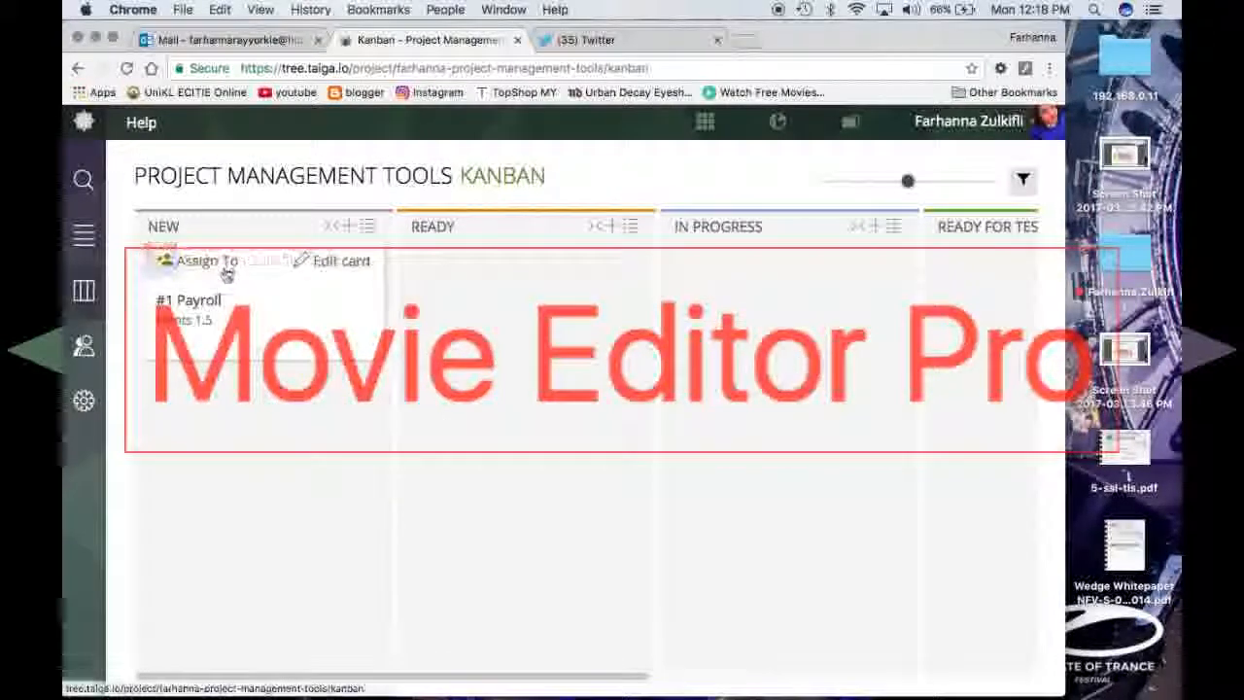
Assign the Payroll card to the team member who holds the Stakeholder role.
click(194, 259)
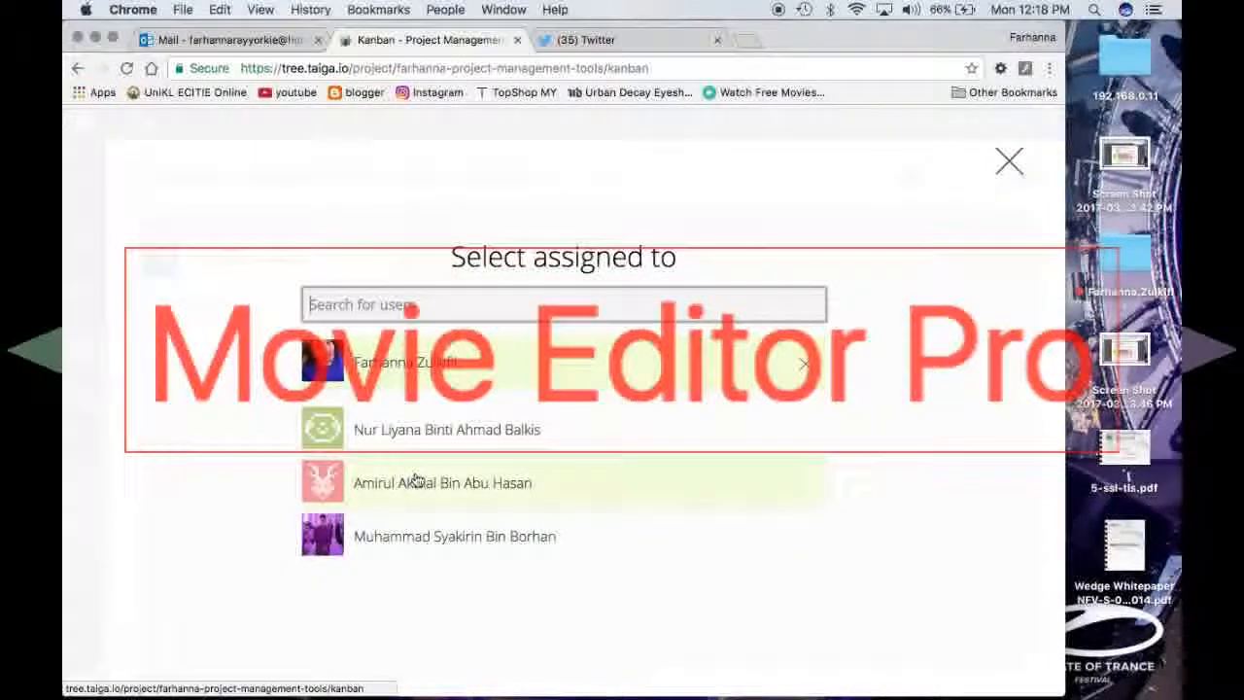
click(401, 552)
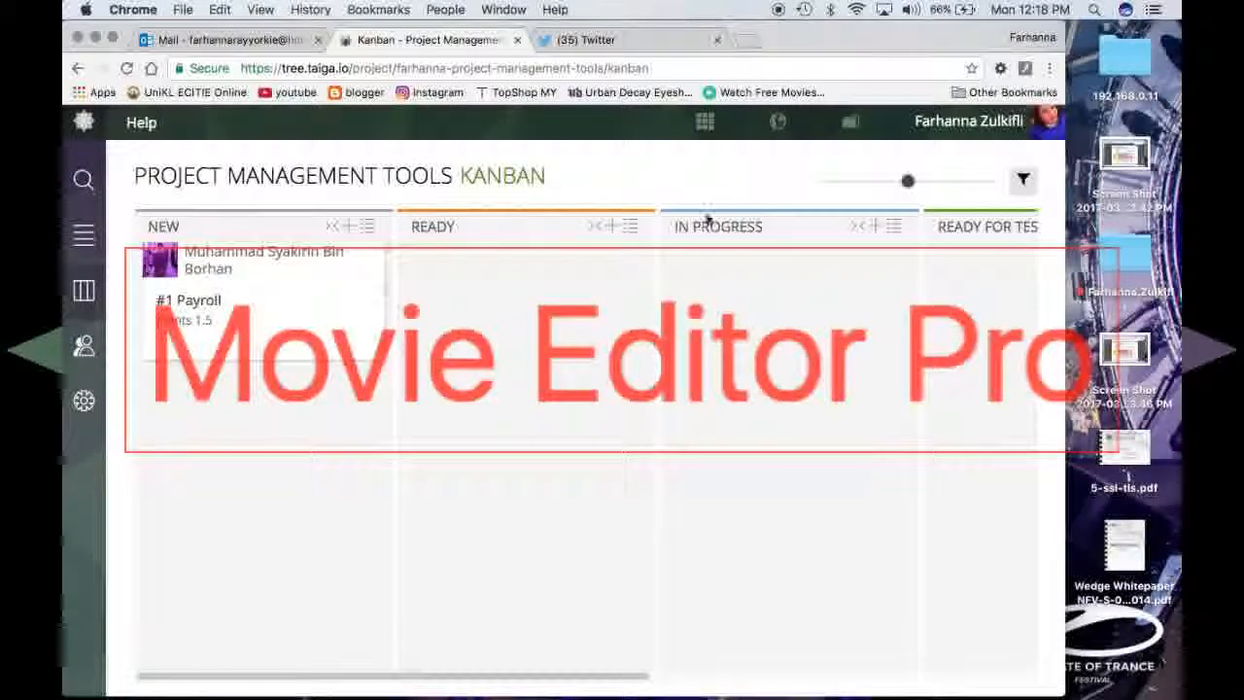
Start a user story titled "design blue print" with status In progress and 1/2 point for Design.
click(612, 226)
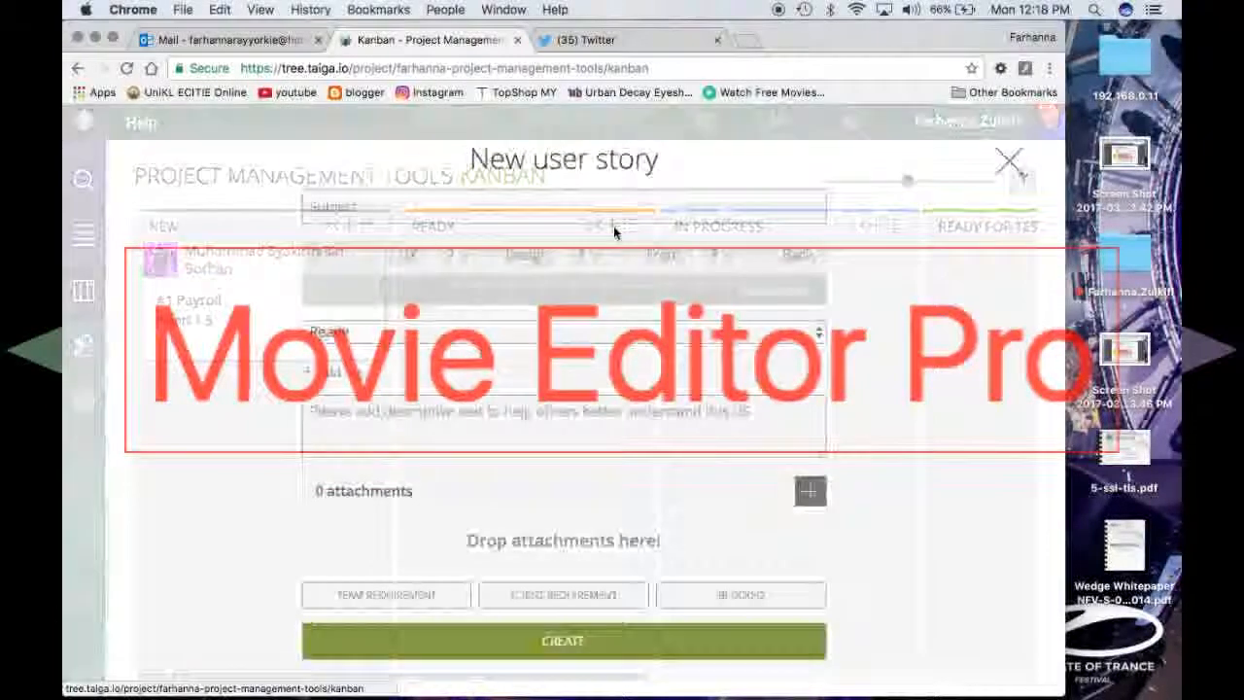
click(440, 332)
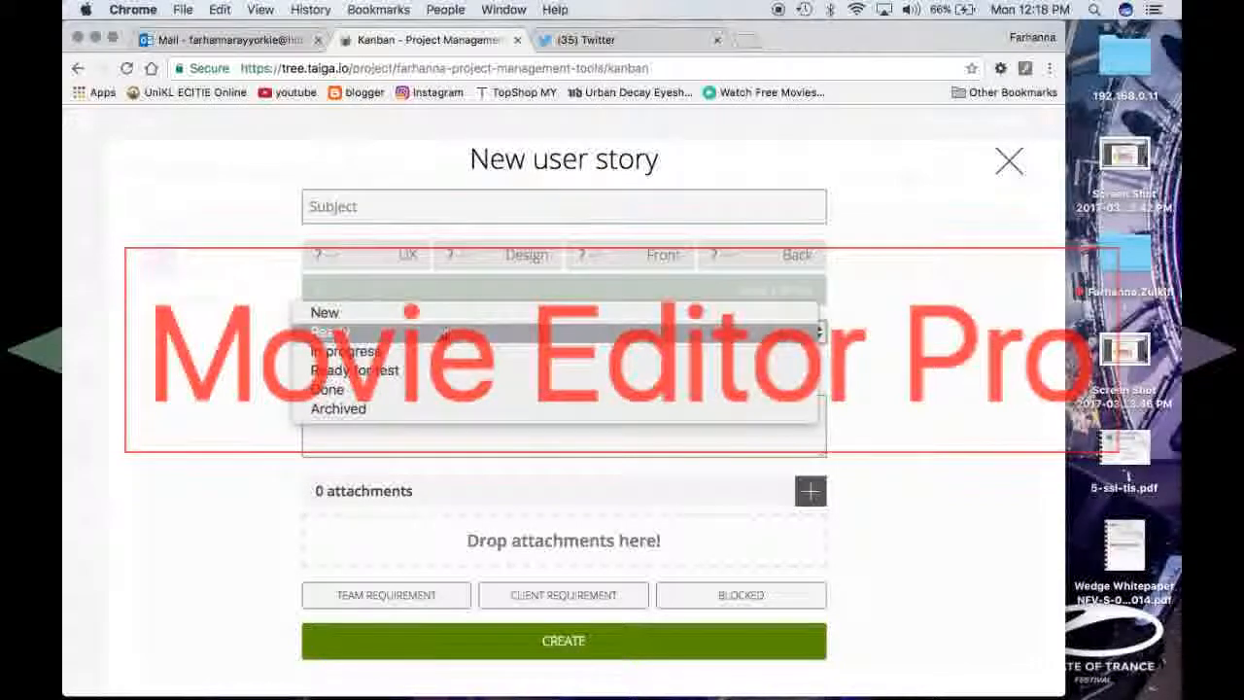
click(443, 331)
click(430, 206)
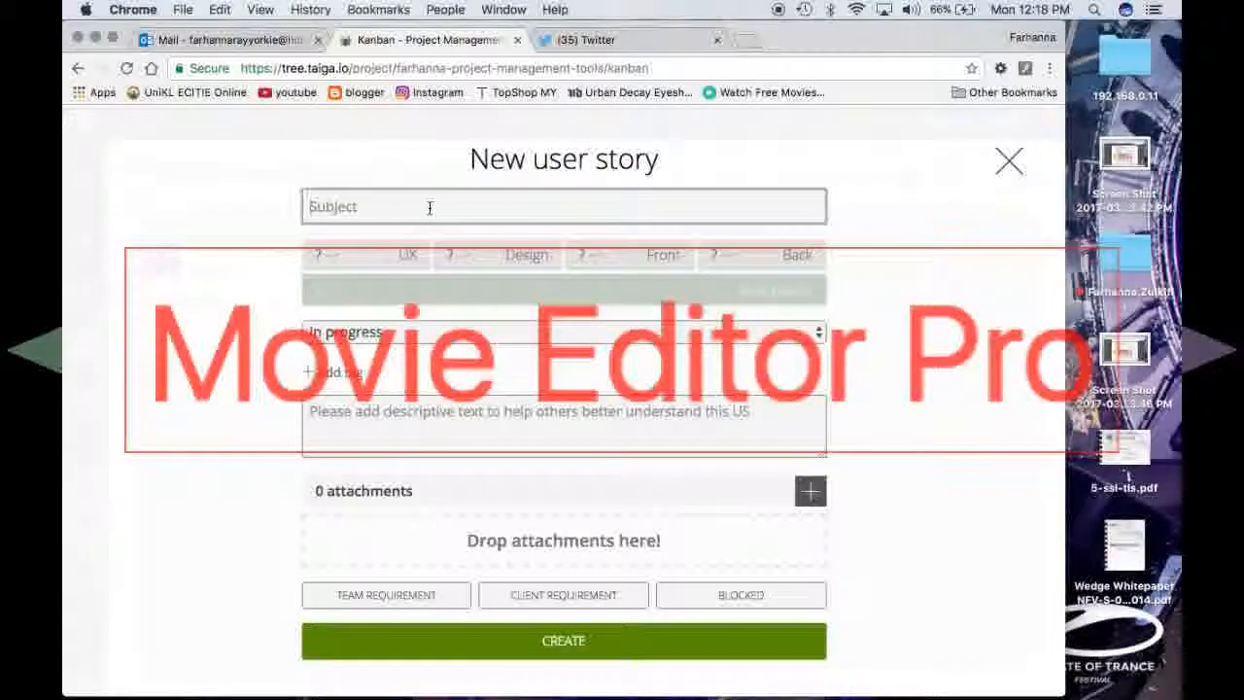
text(design)
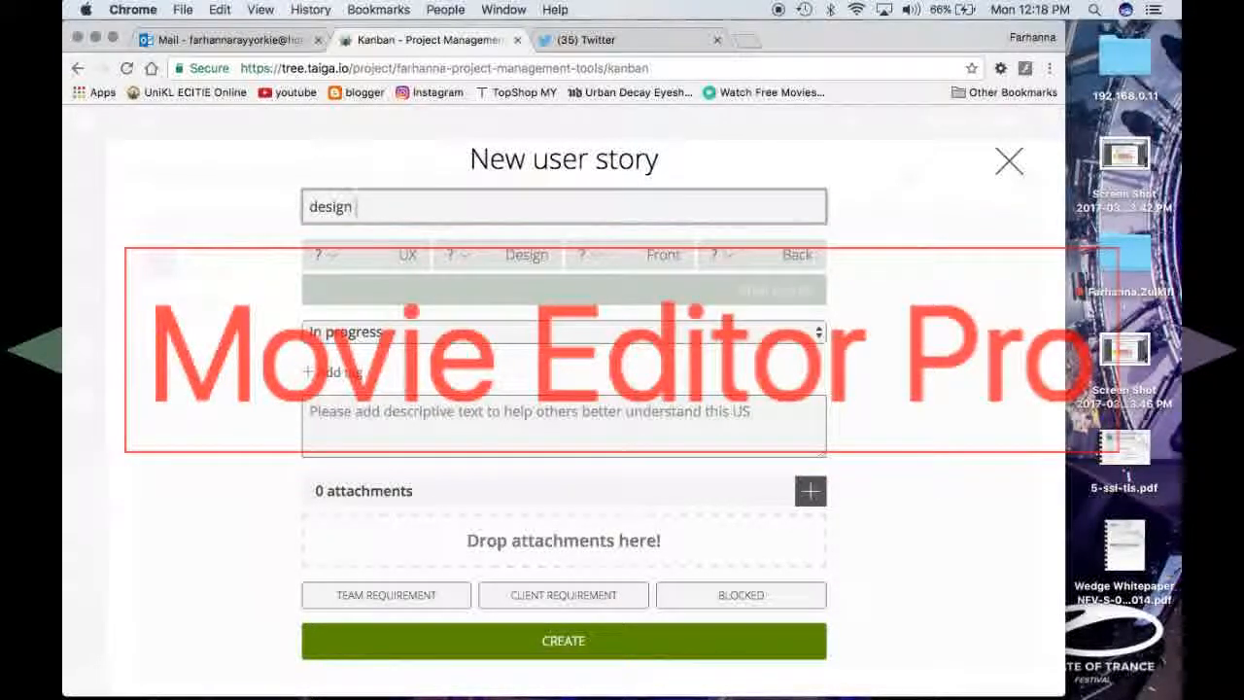
text( blue print)
click(528, 253)
click(475, 324)
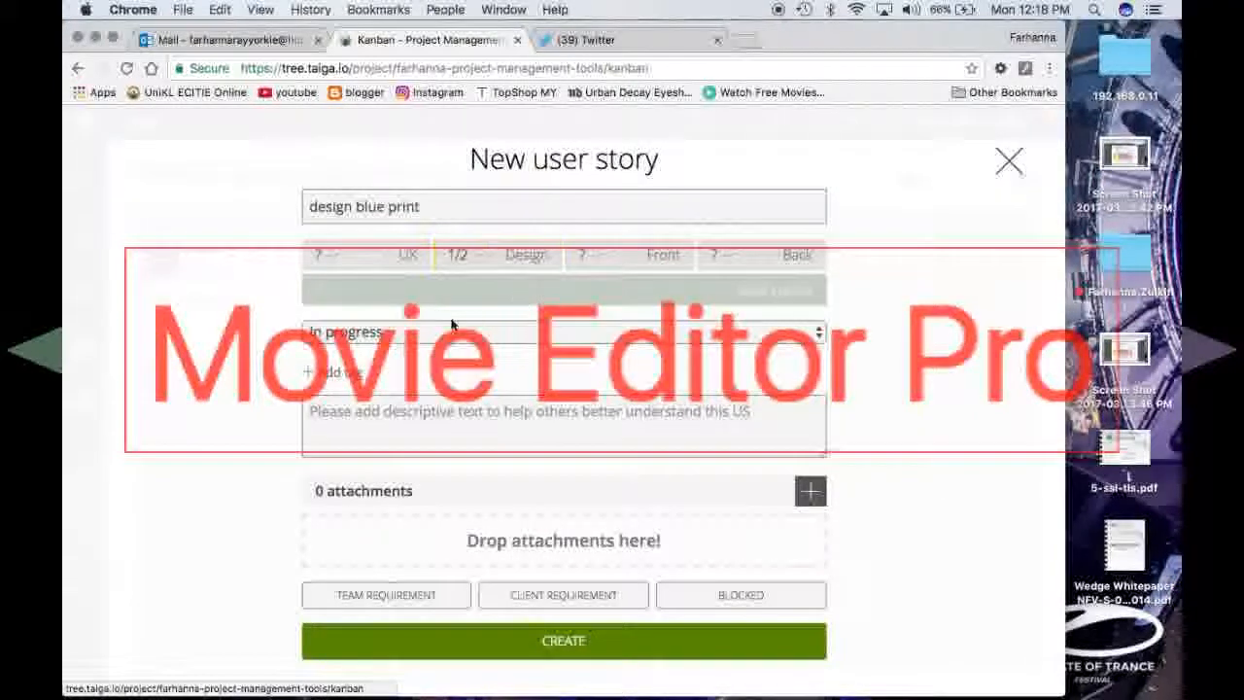
Describe the story as "please show the client the new design by this thursday".
click(458, 421)
text(please show ihe clien)
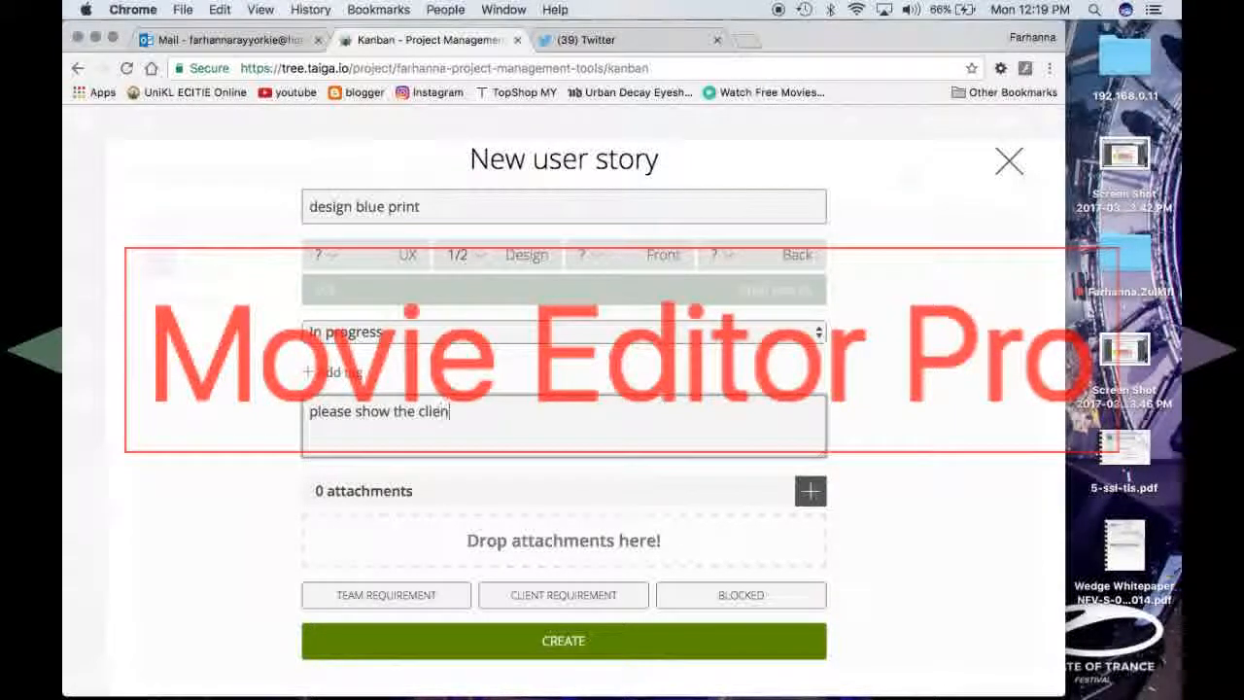
text(t i)
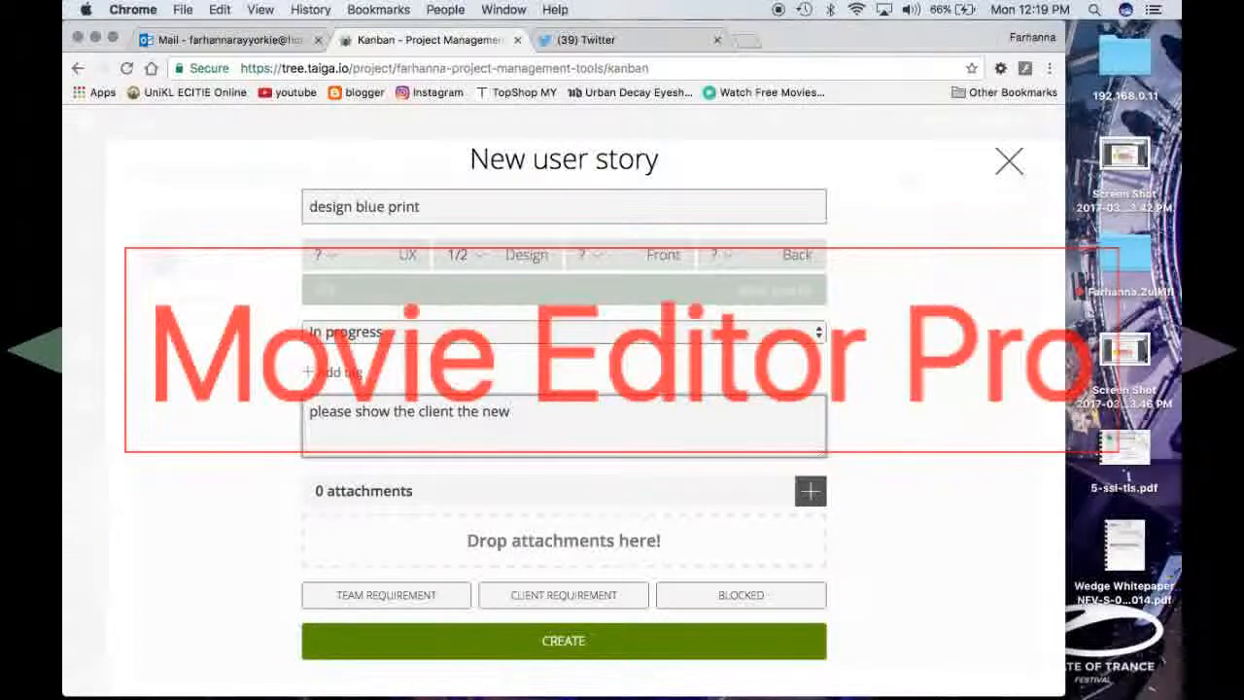
text(sign)
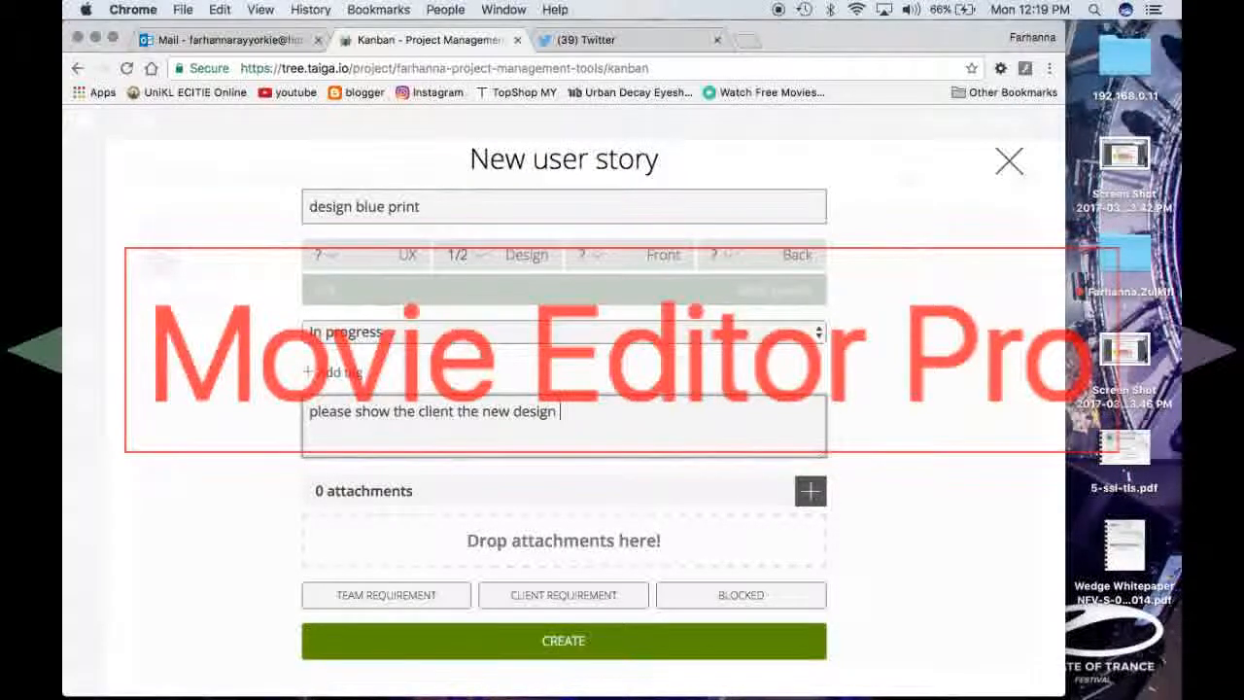
text( by his thure)
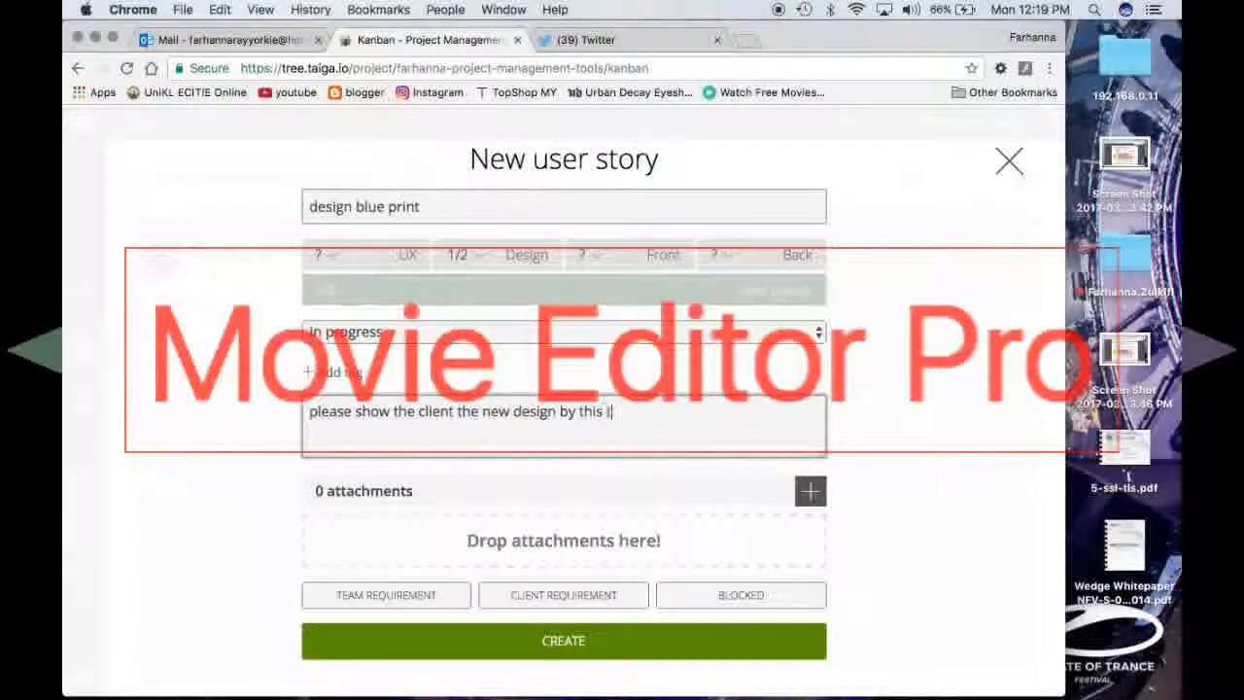
text(day)
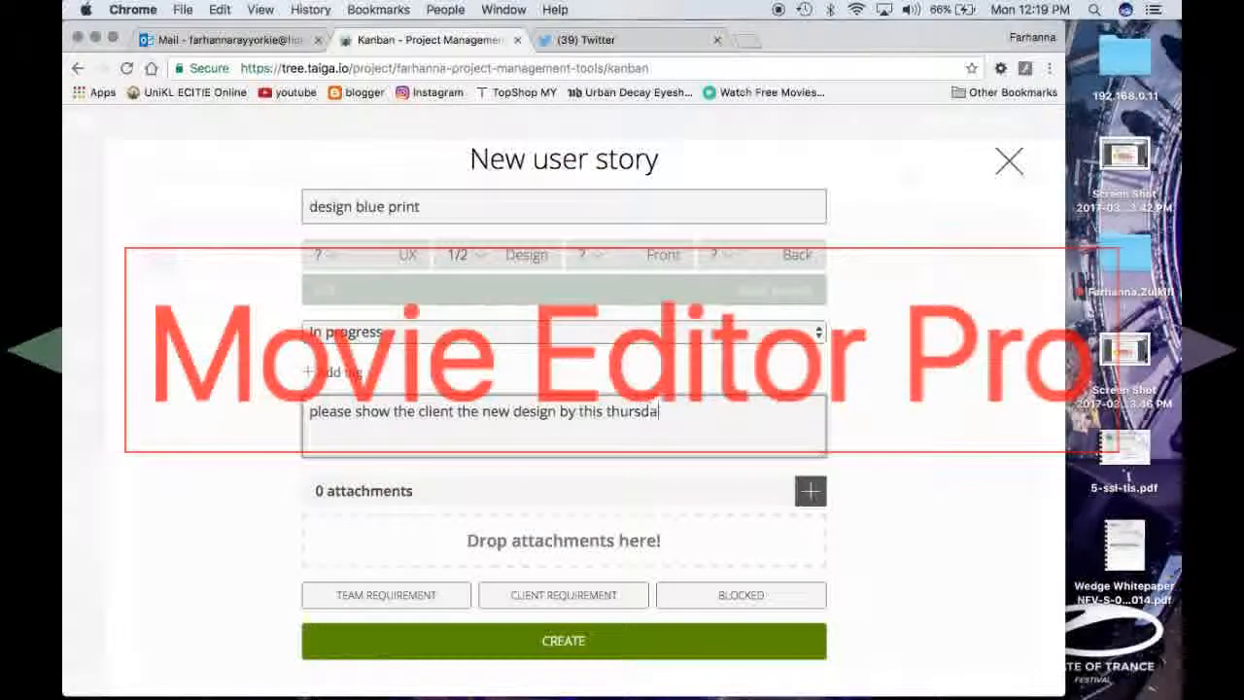
Create the design blue print story as a team requirement and assign its card to the team member with the Design role.
click(440, 601)
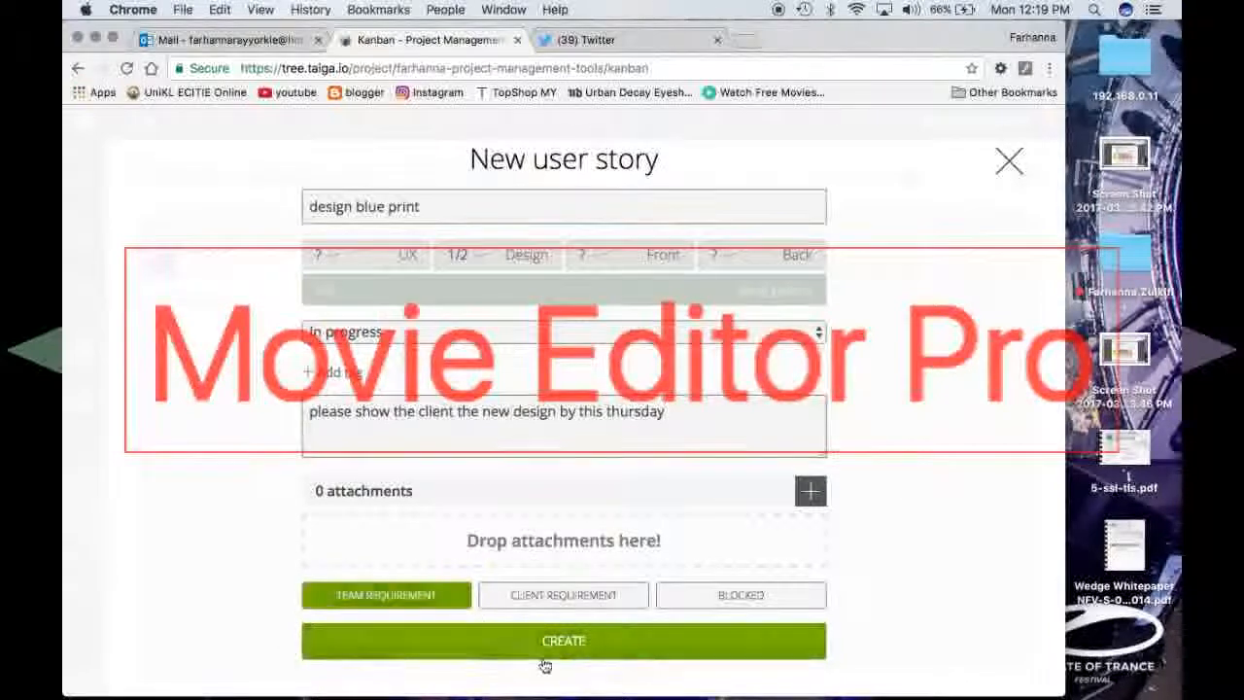
click(584, 644)
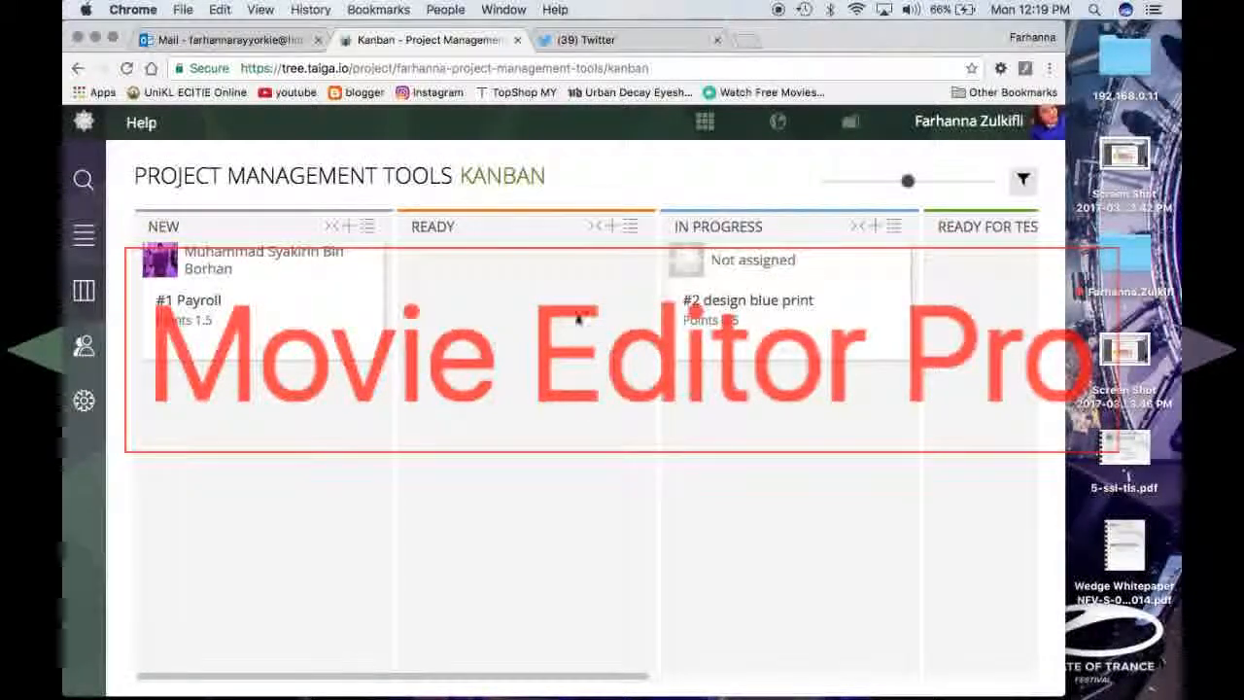
click(734, 262)
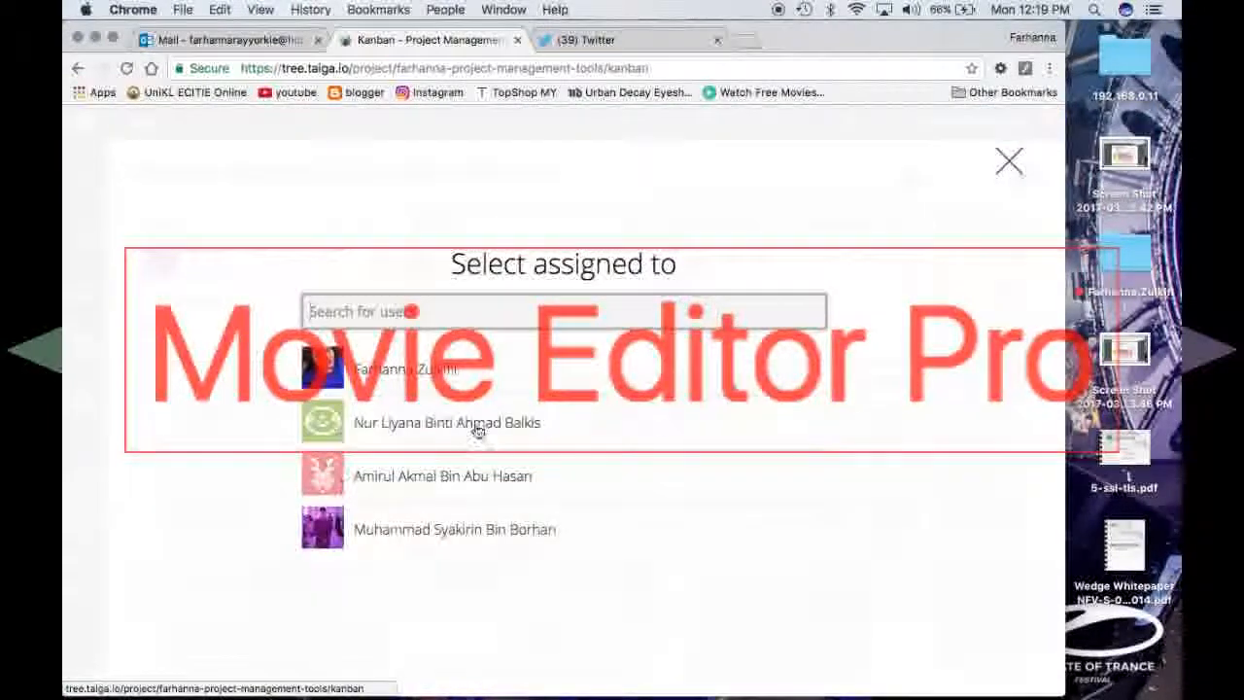
click(471, 424)
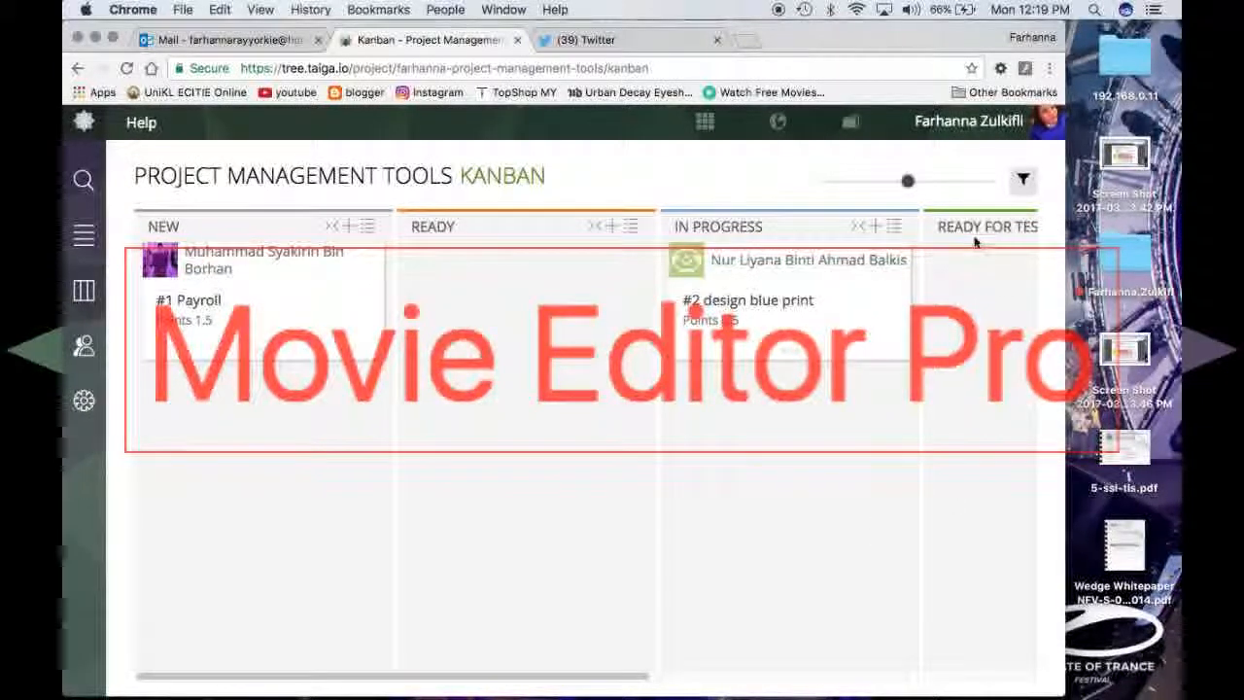
Start a user story titled "testing" in the Ready for test column with 1/2 point for Front.
drag(648, 677, 627, 661)
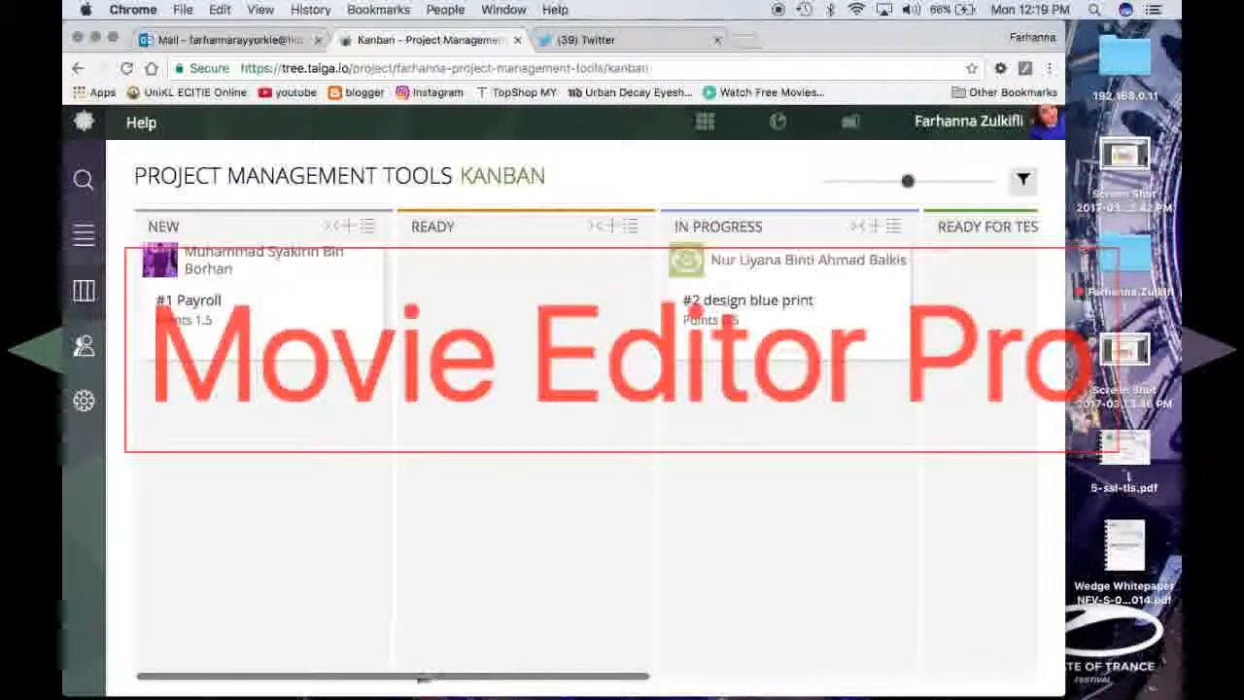
mouse_move(423, 684)
mouse_down()
mouse_move(881, 680)
mouse_move(433, 686)
mouse_up()
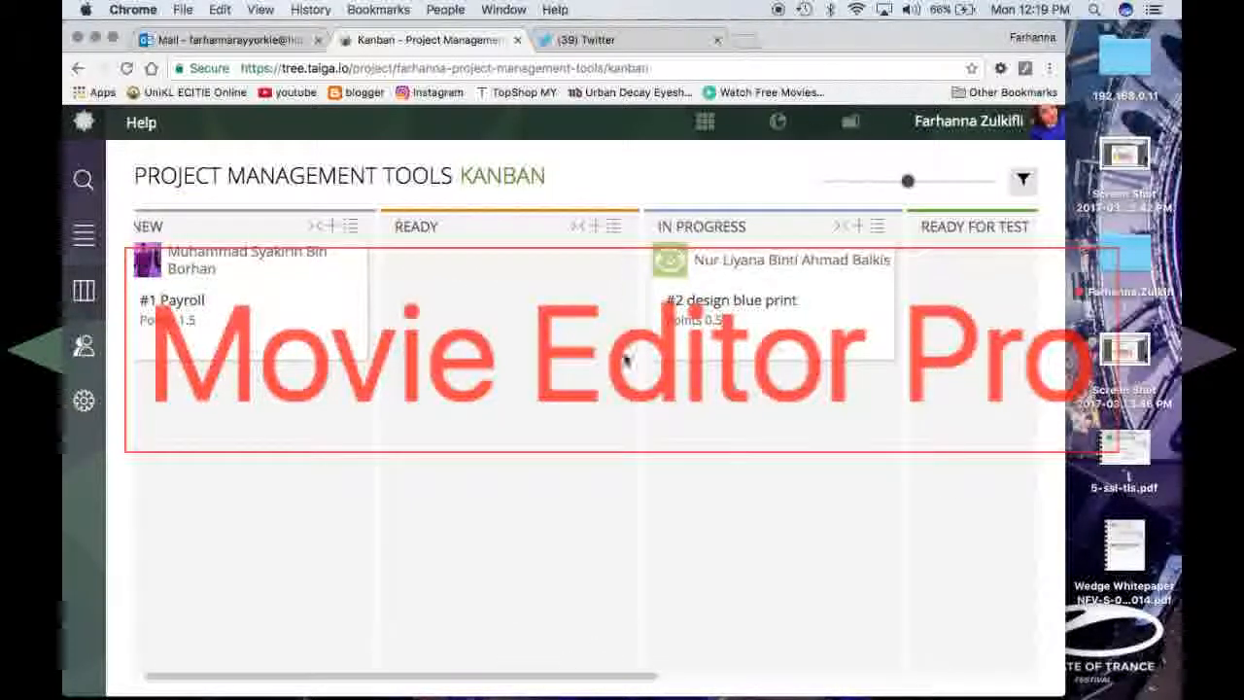
drag(625, 681, 981, 681)
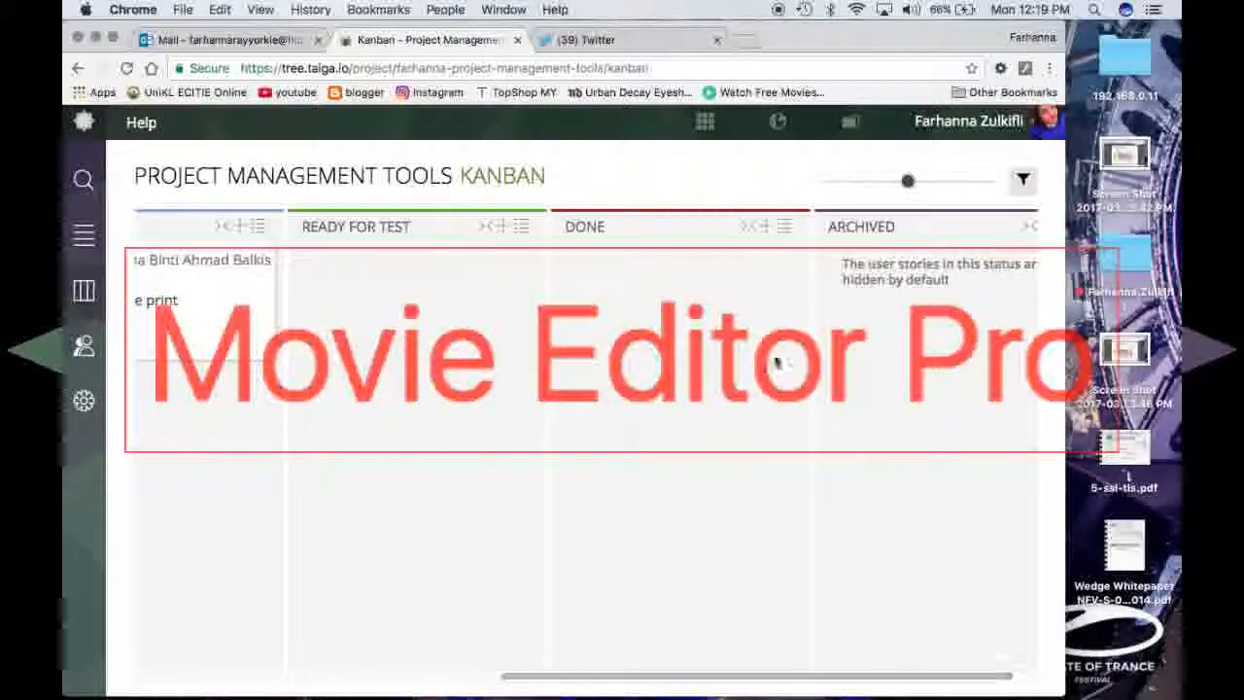
click(504, 227)
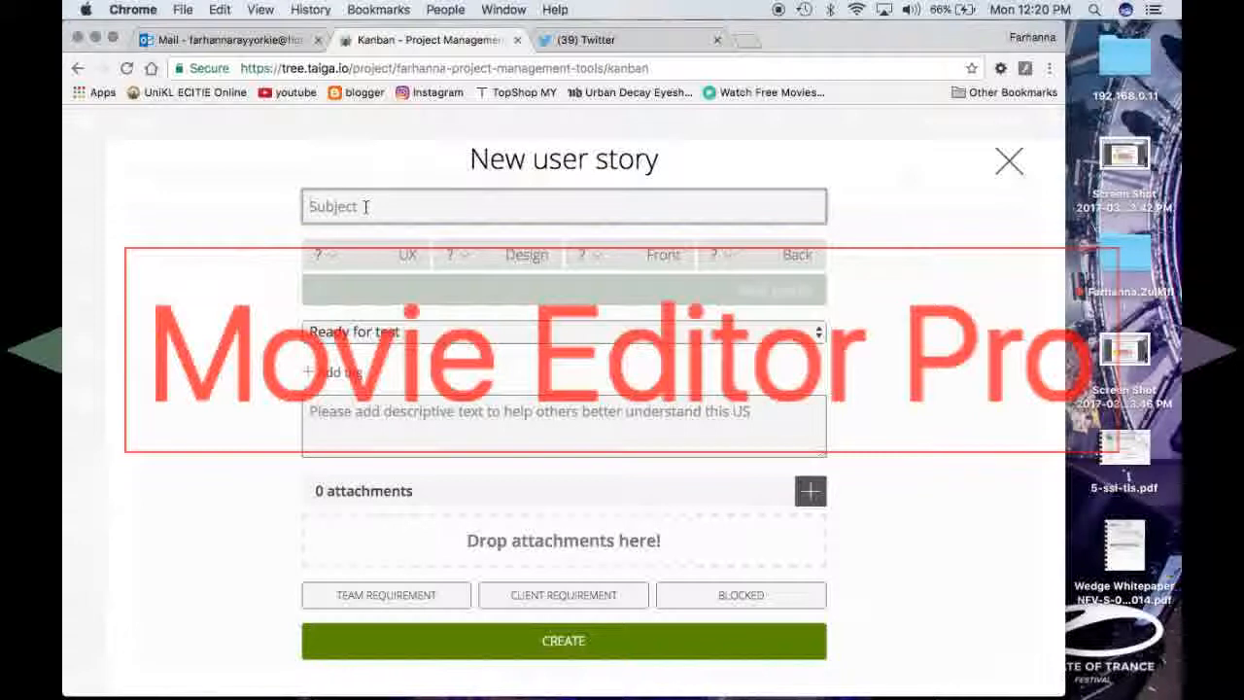
text(testing)
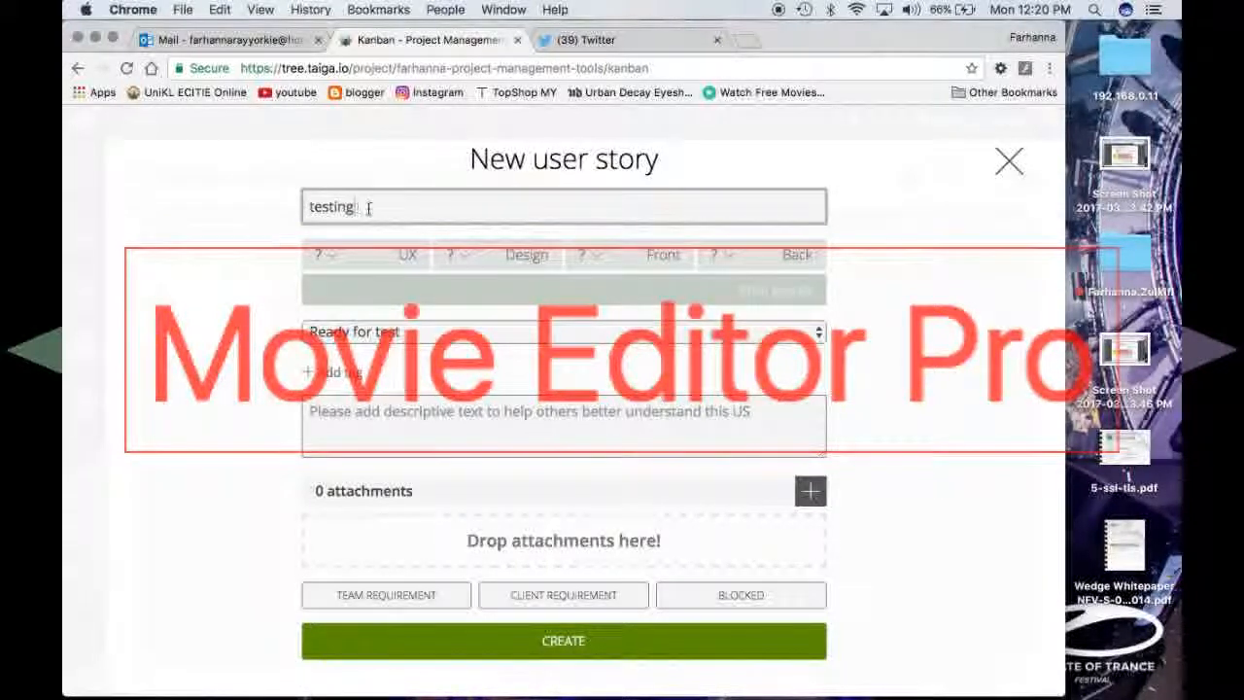
click(650, 257)
click(677, 293)
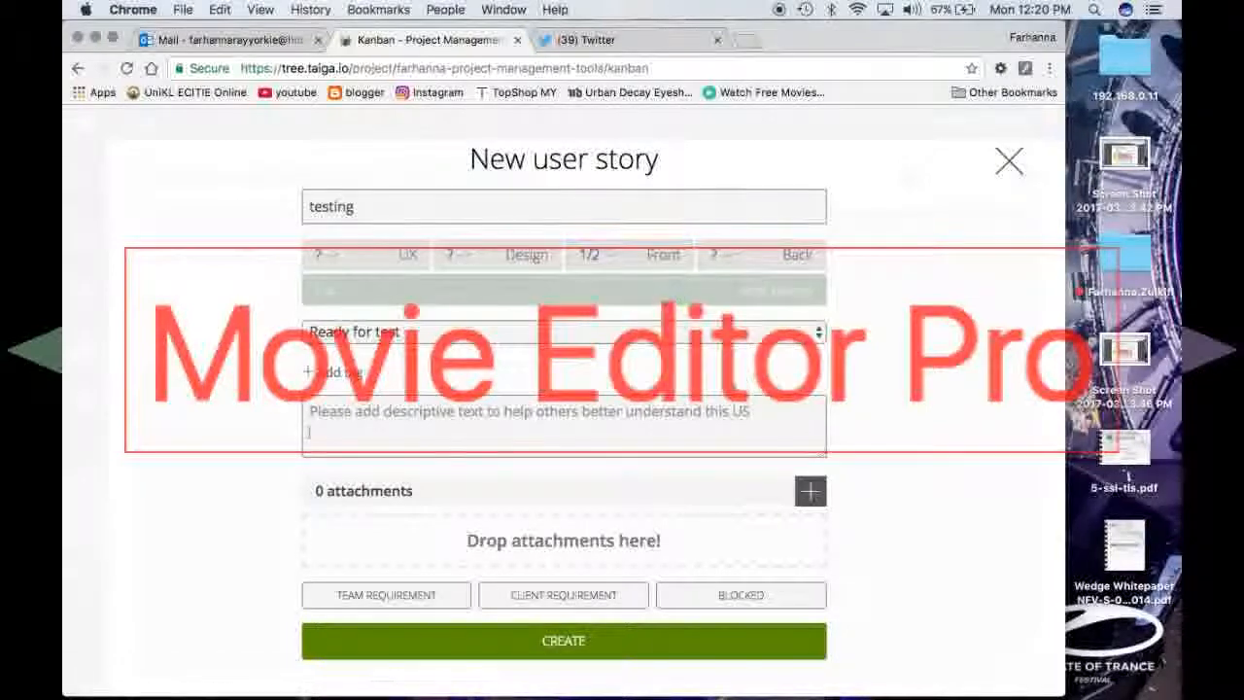
click(333, 374)
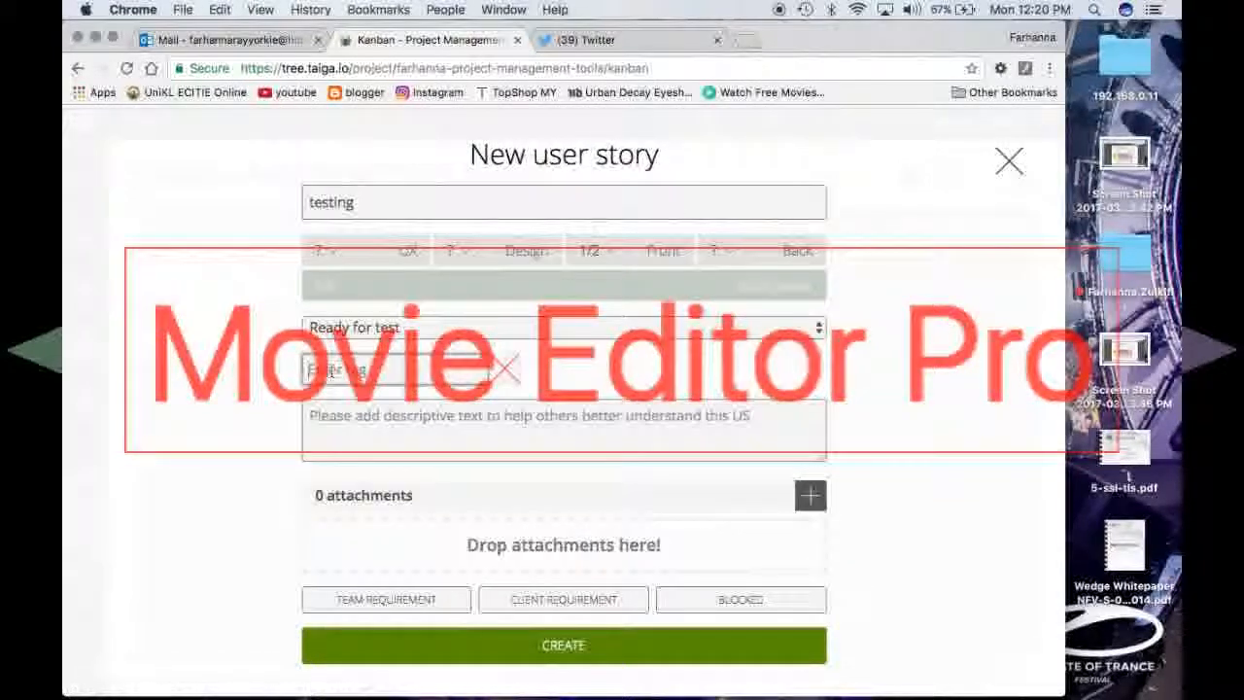
text(a)
key(BackSpace)
Describe the testing story as "please come to the test room for the project testing".
click(449, 425)
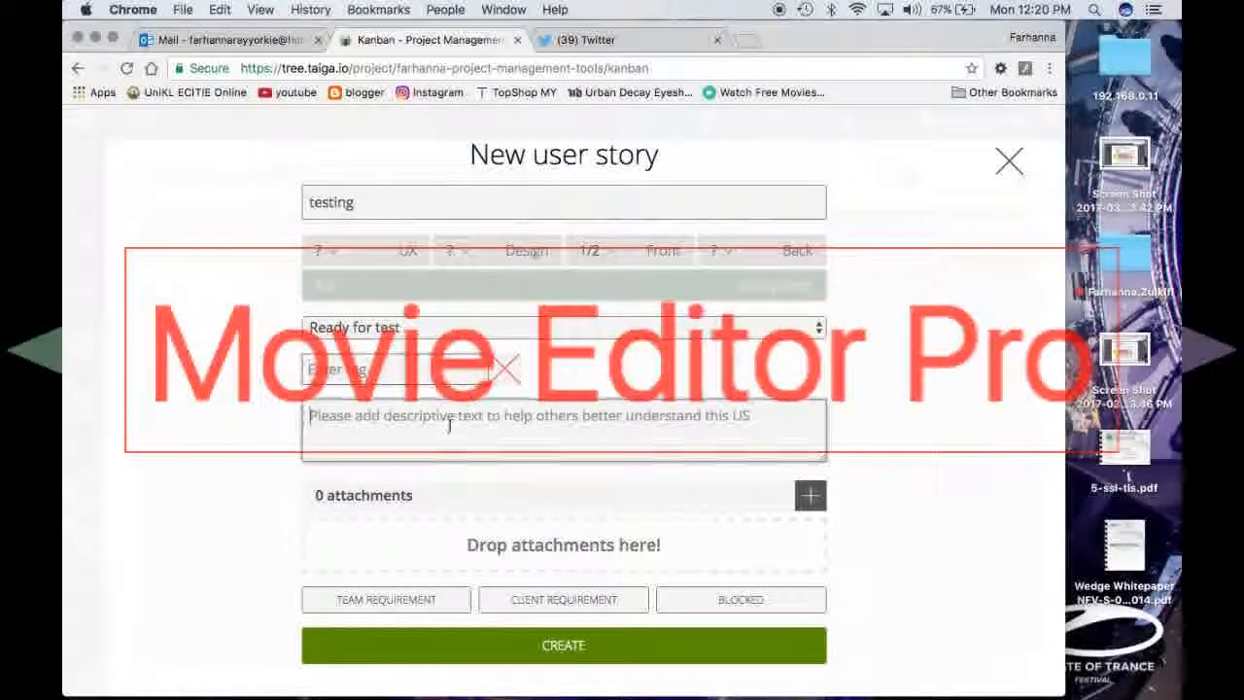
text(p)
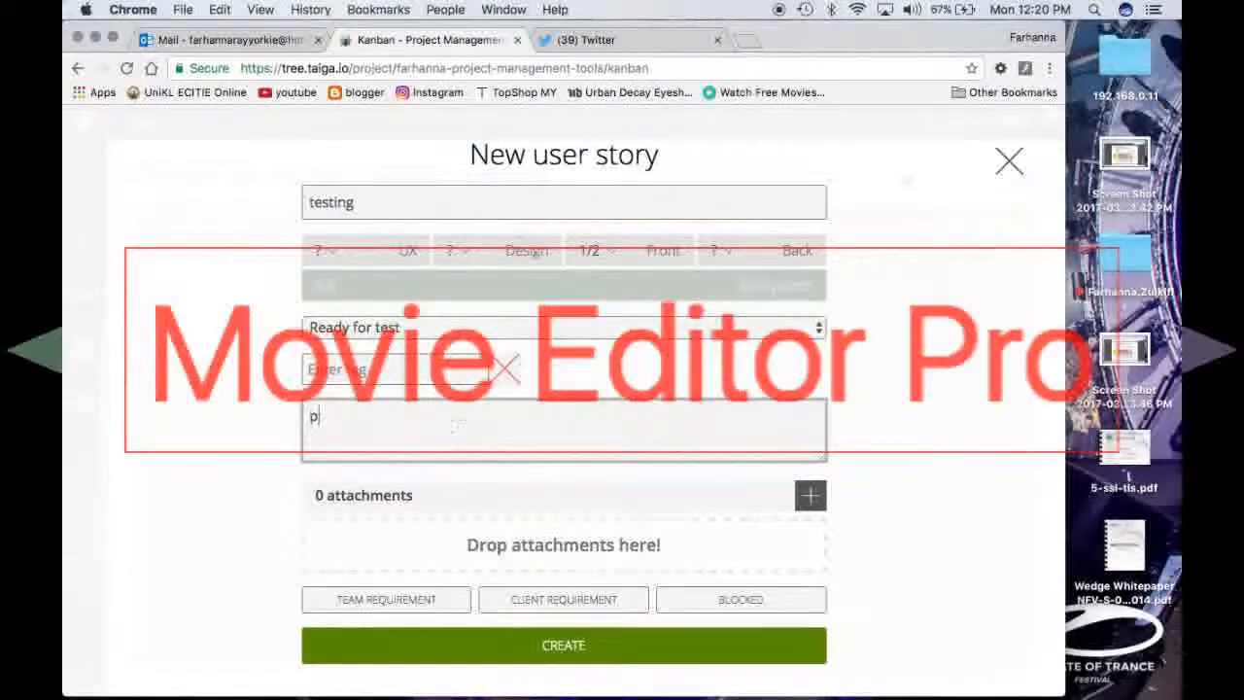
text(lease come to the testing)
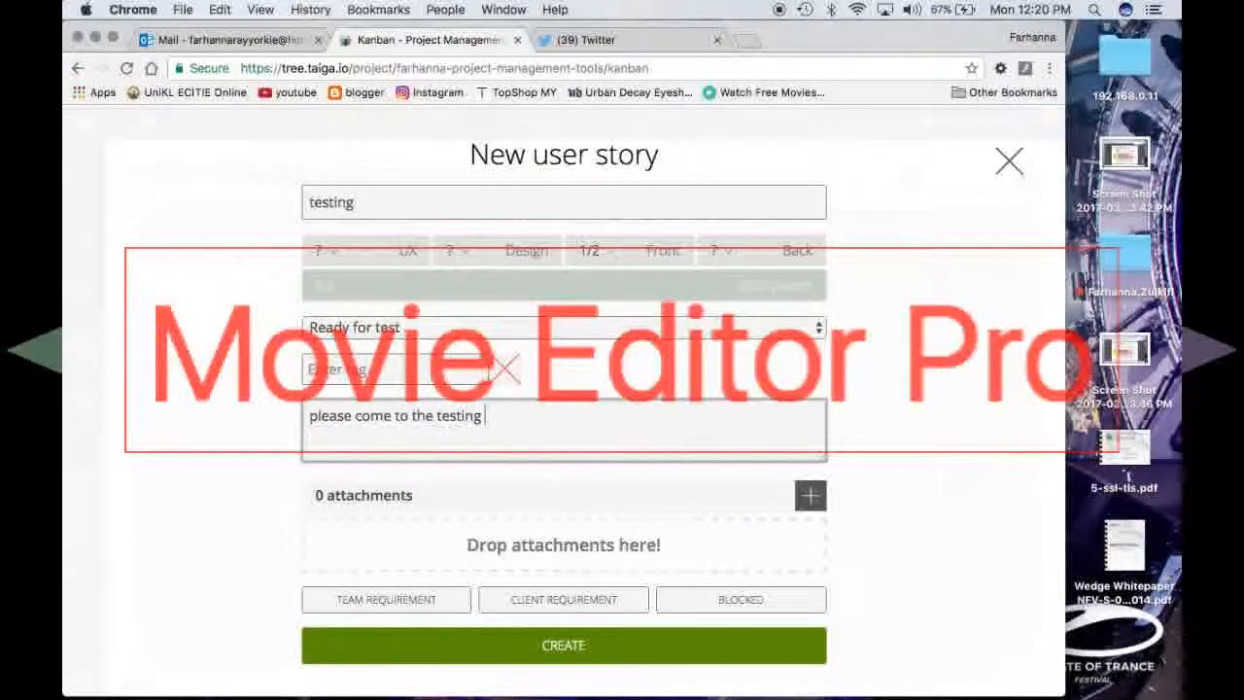
key(BackSpace)
key(BackSpace)
key(BackSpace)
key(BackSpace)
key(BackSpace)
key(BackSpace)
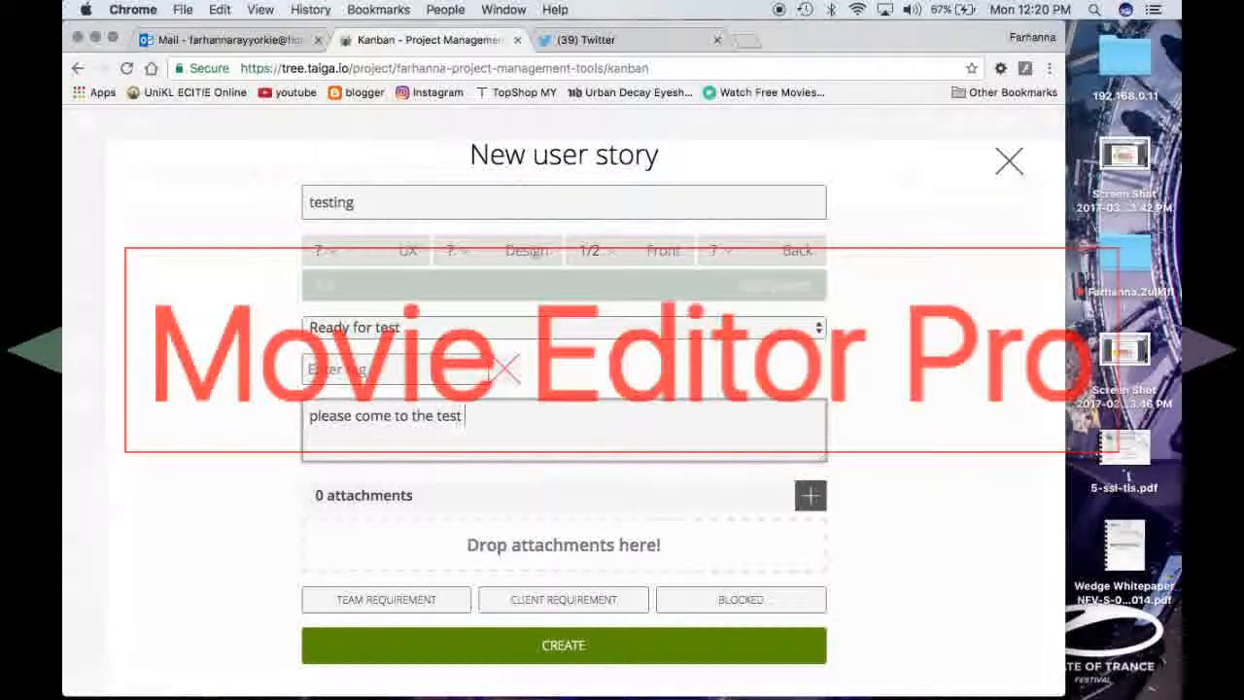
text(room for the project testing)
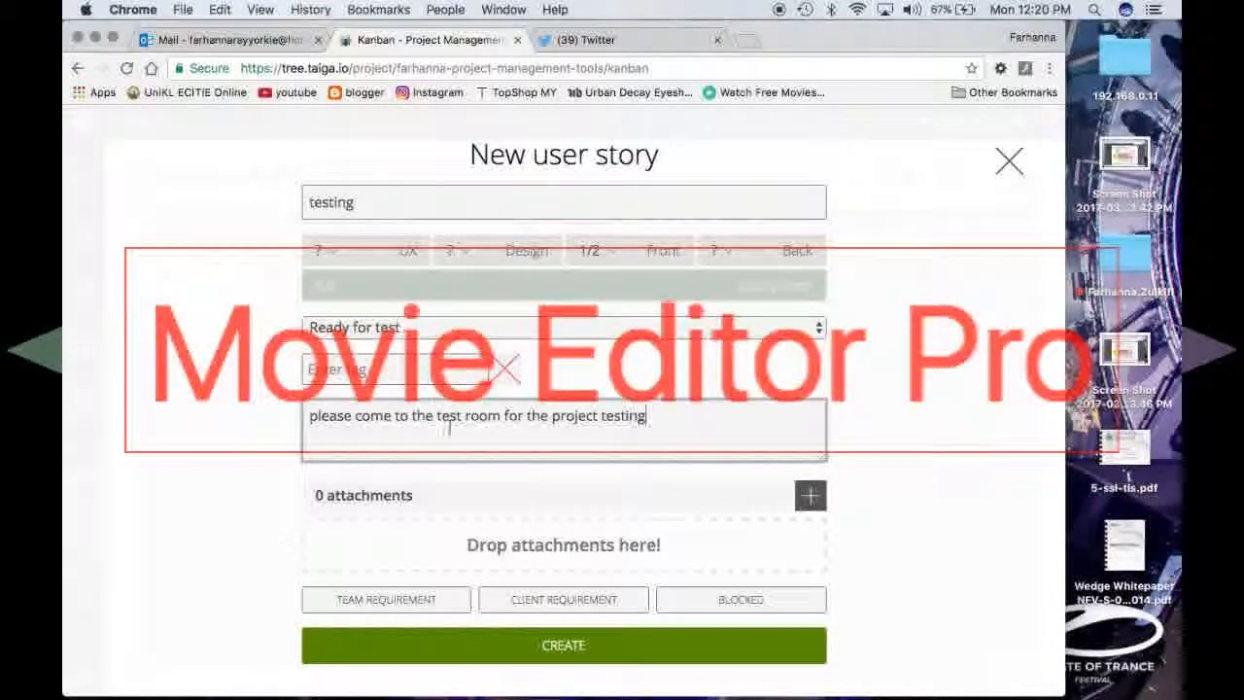
Create the testing story as a team requirement and assign its card to the third team member listed.
click(344, 600)
click(389, 650)
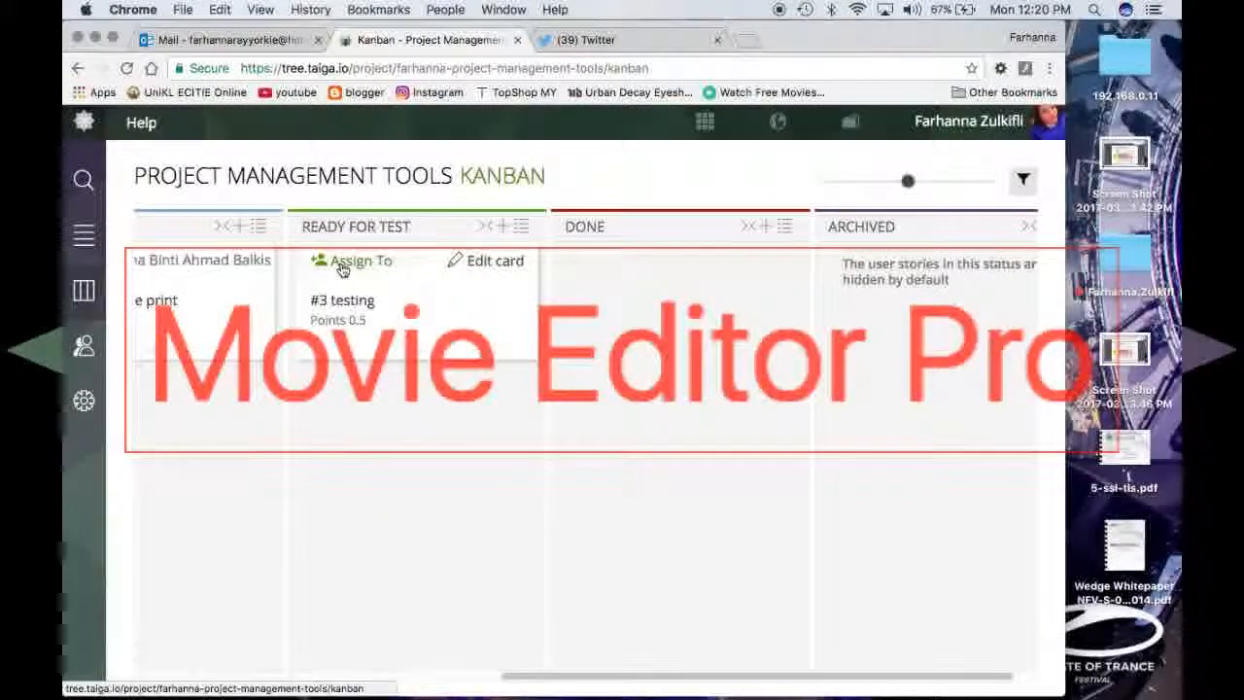
click(321, 279)
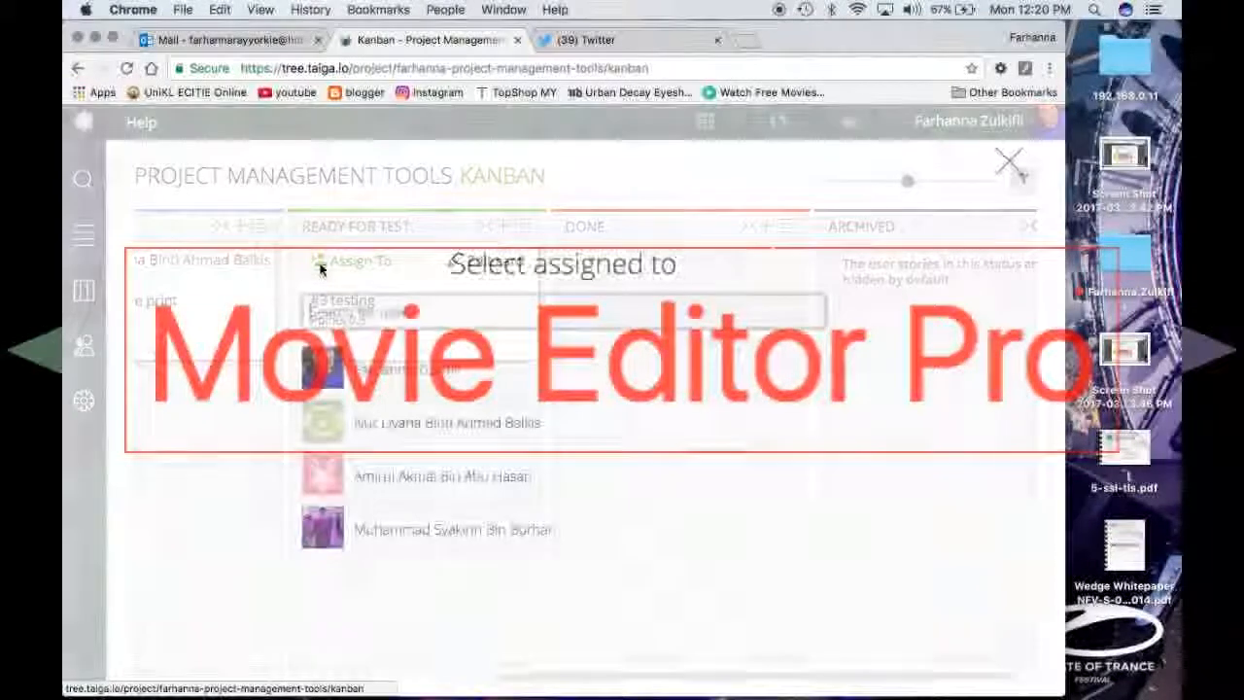
click(443, 476)
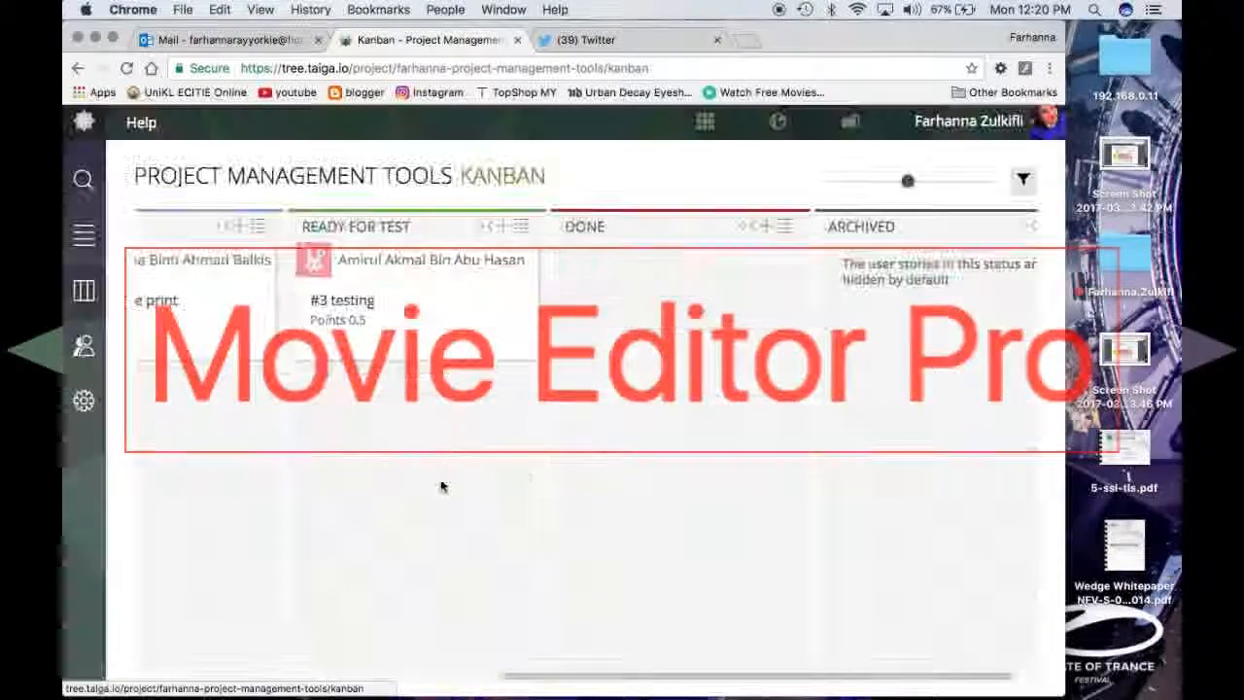
Look over the Kanban columns from New to Archived and examine the recent activity on the project's timeline.
drag(539, 679, 156, 680)
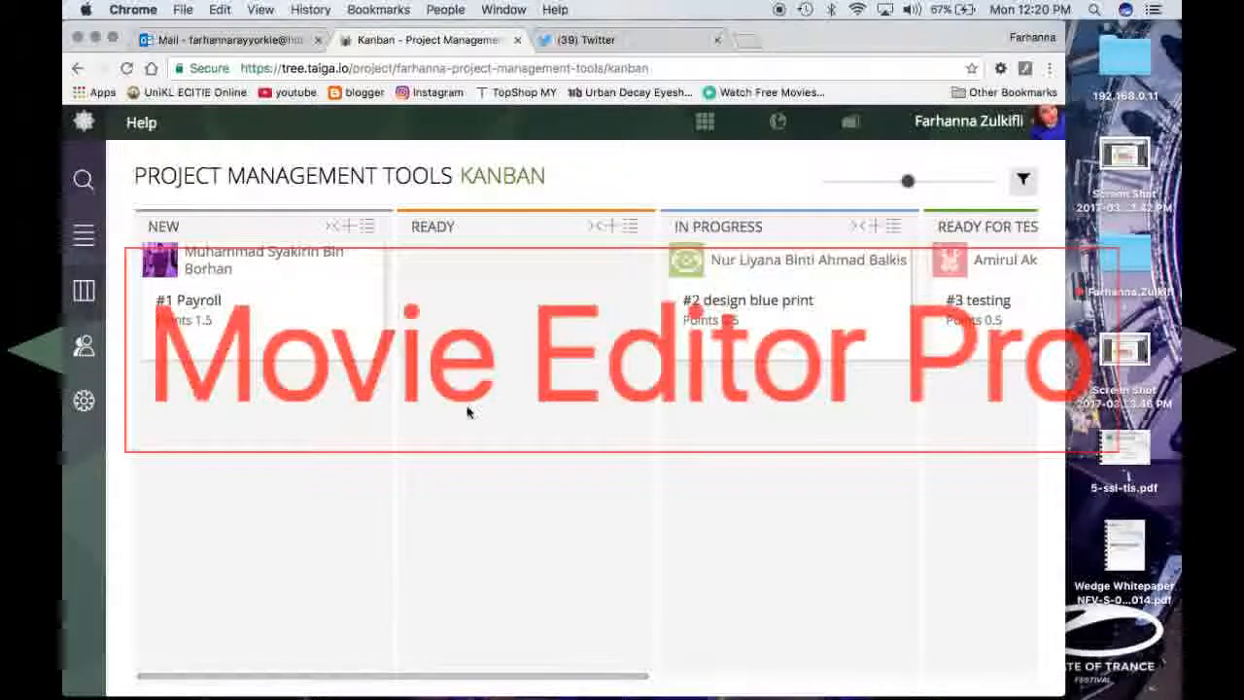
drag(418, 677, 821, 678)
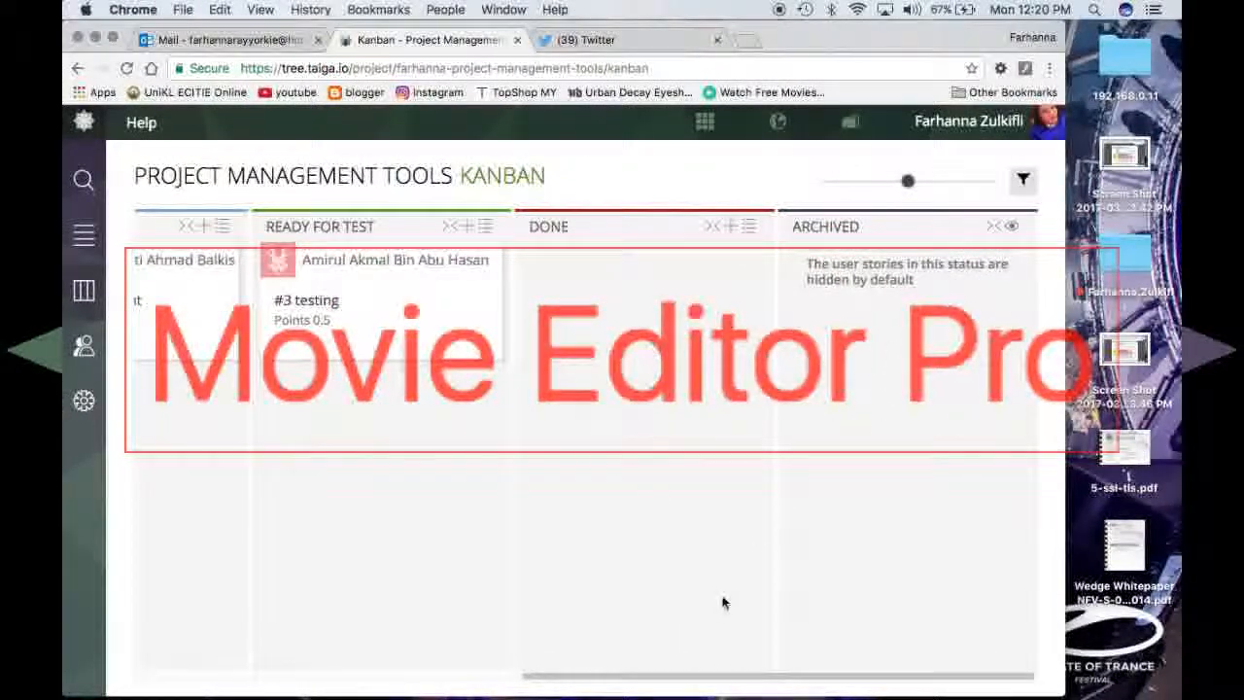
drag(633, 677, 249, 680)
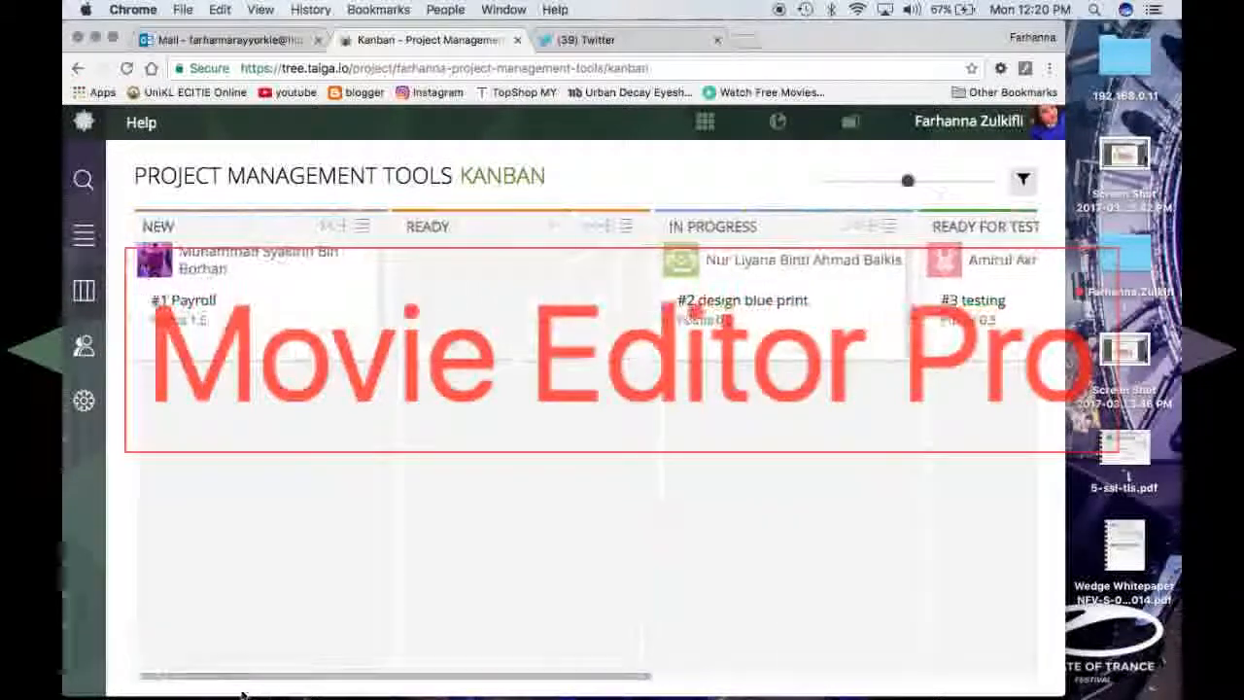
click(81, 231)
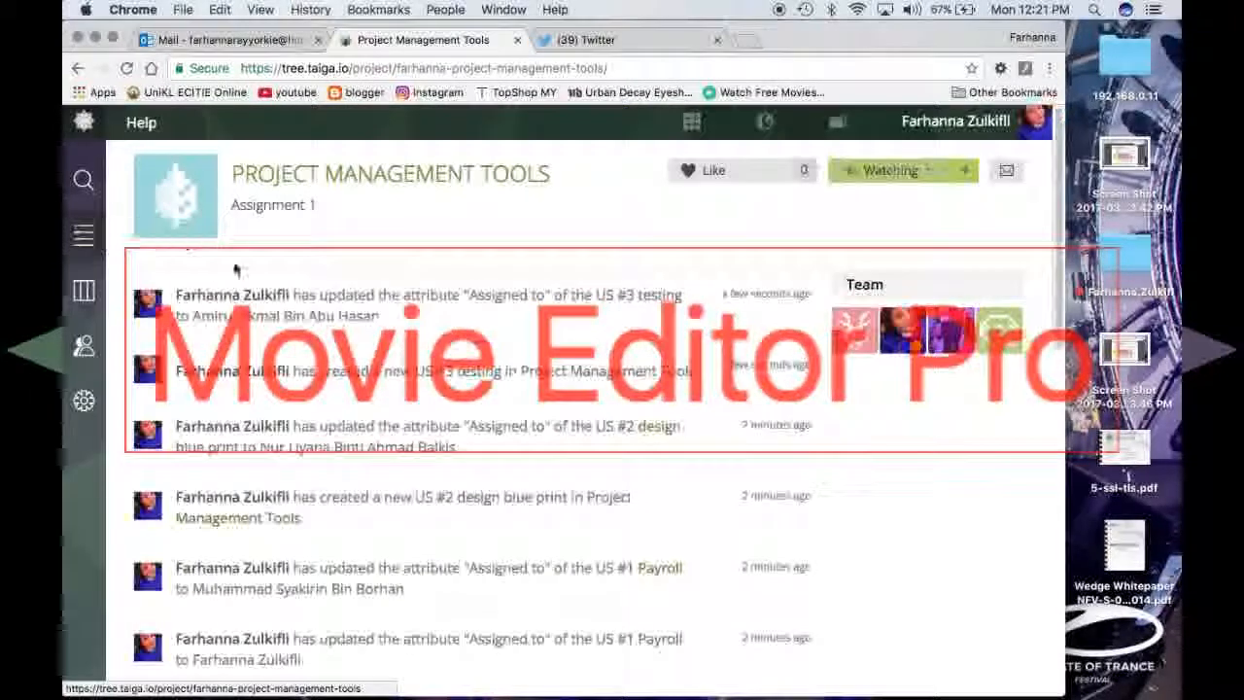
scroll(1066, 230, down, 8)
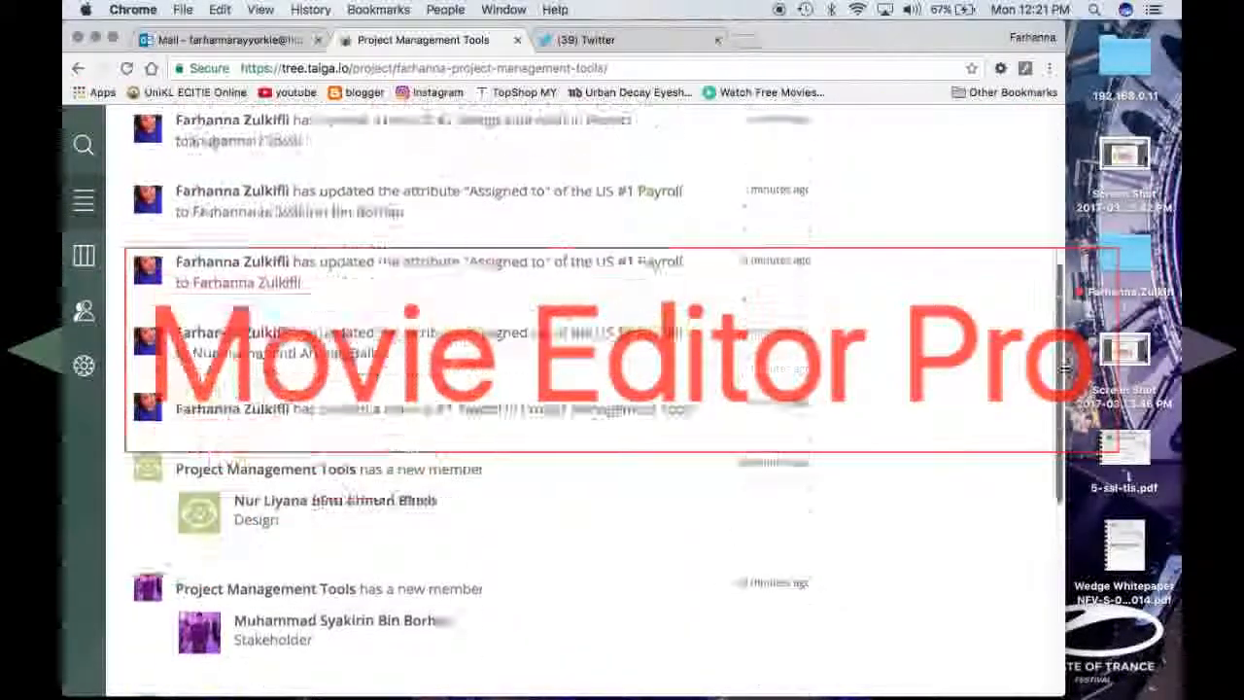
scroll(356, 418, up, 3)
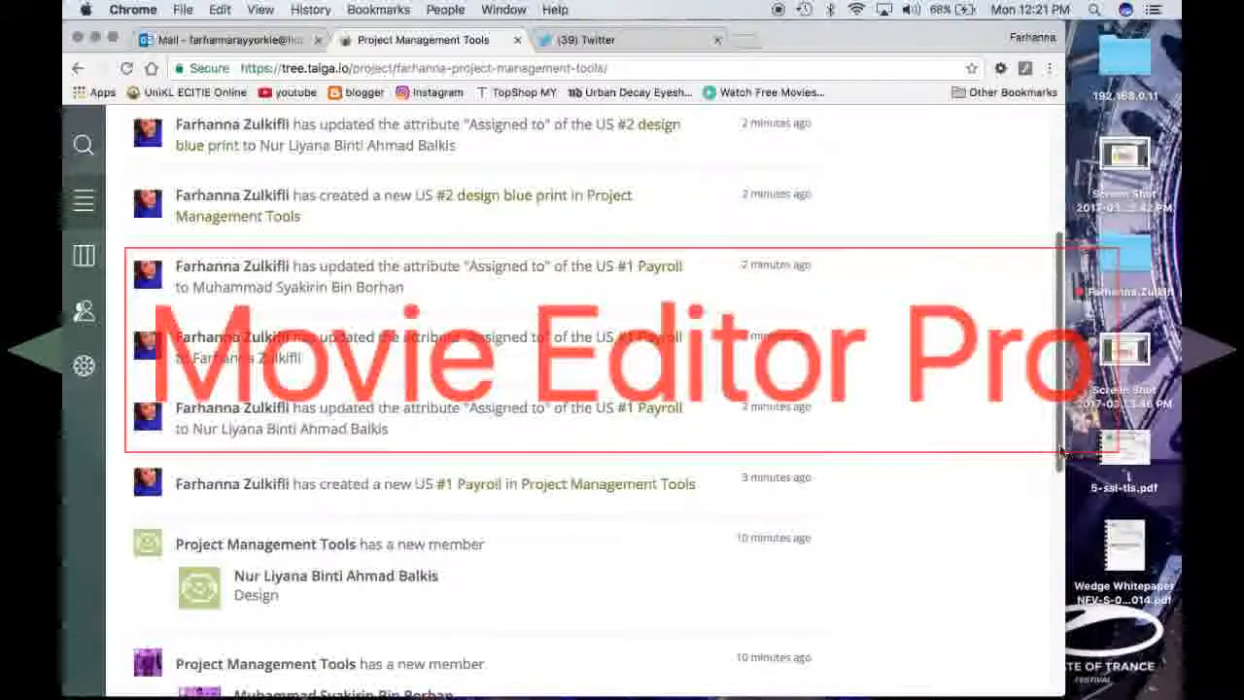
Send the project admins an email reading "hello where are you, you are needed in the office" from the project's timeline page.
drag(1059, 454, 1087, 204)
click(1006, 171)
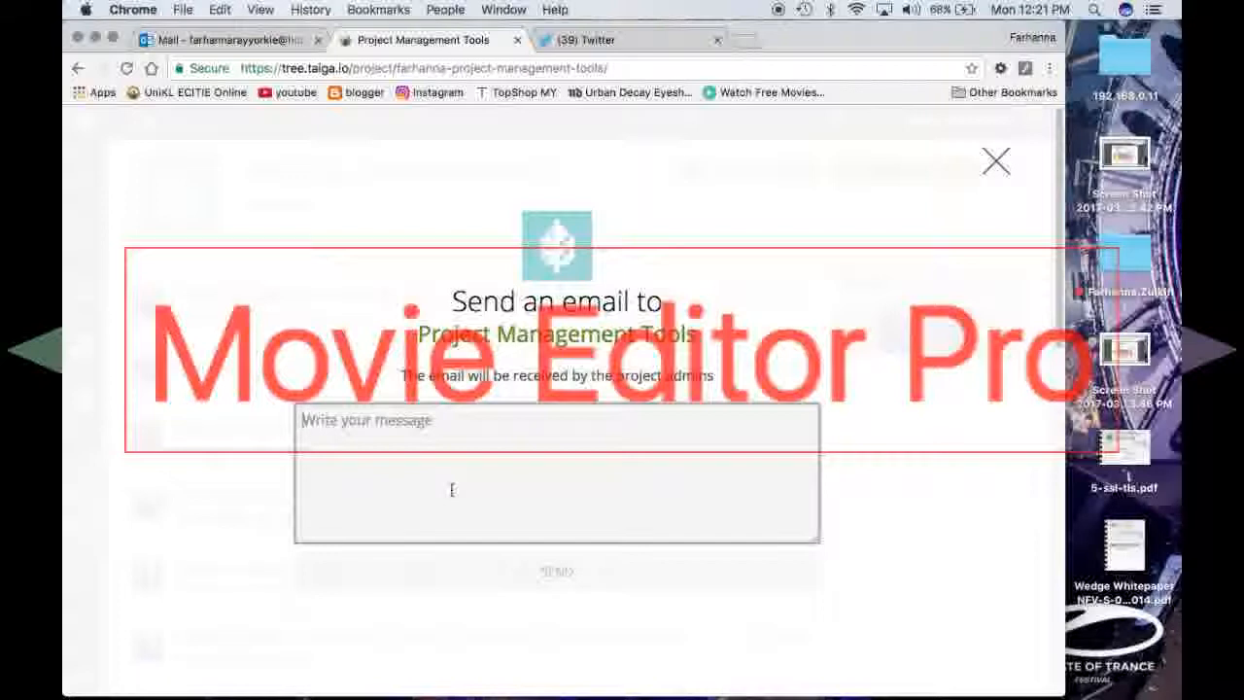
click(451, 489)
text(hello where are you, you are needed in the office)
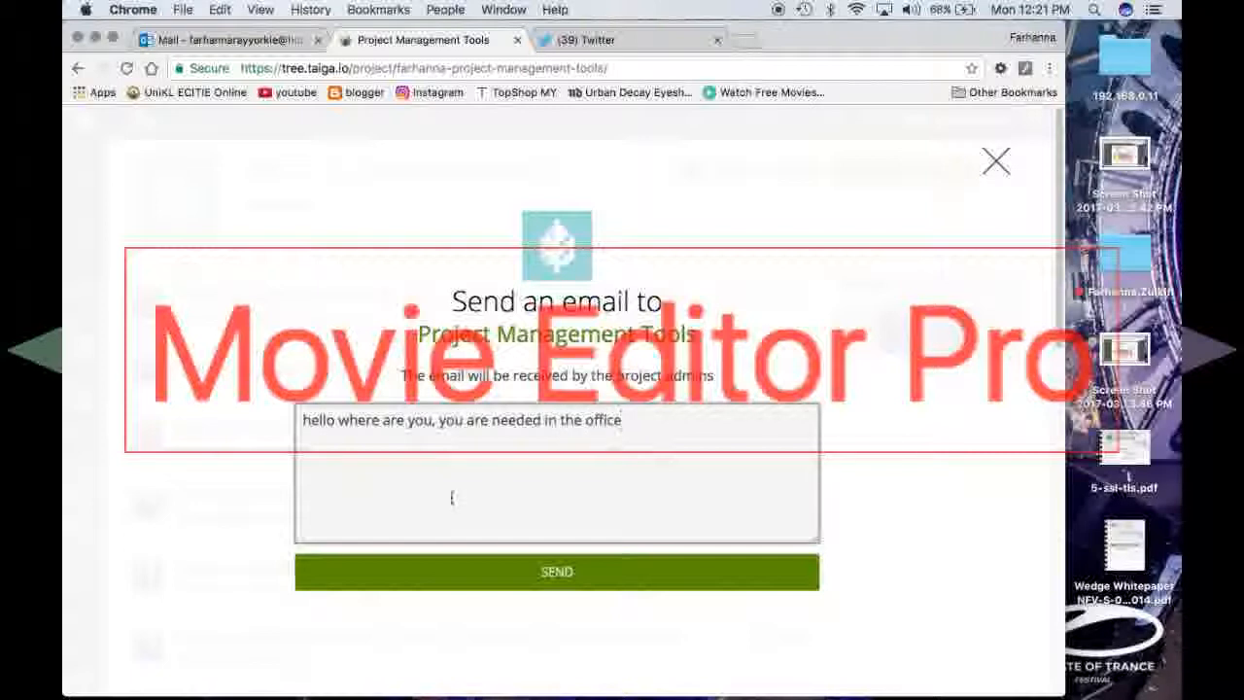
click(572, 586)
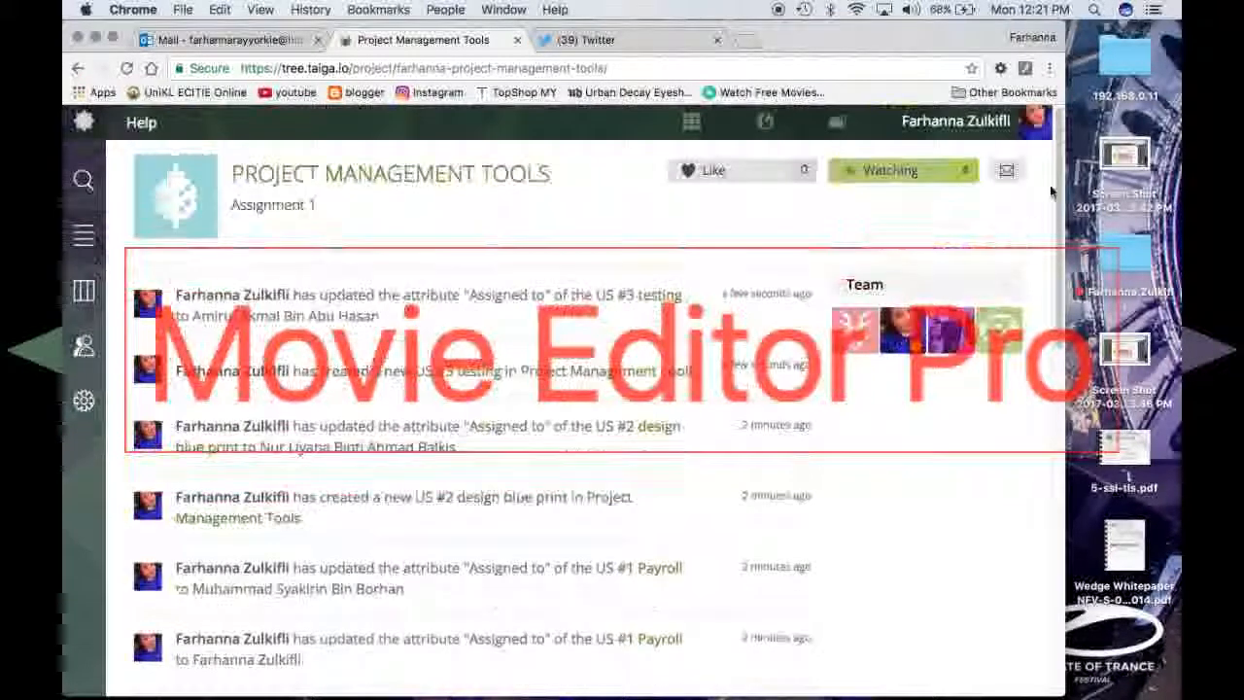
Review the project's timeline from the latest user story updates back to the earlier new-member entries, and return to the newest activity.
drag(1060, 165, 1060, 126)
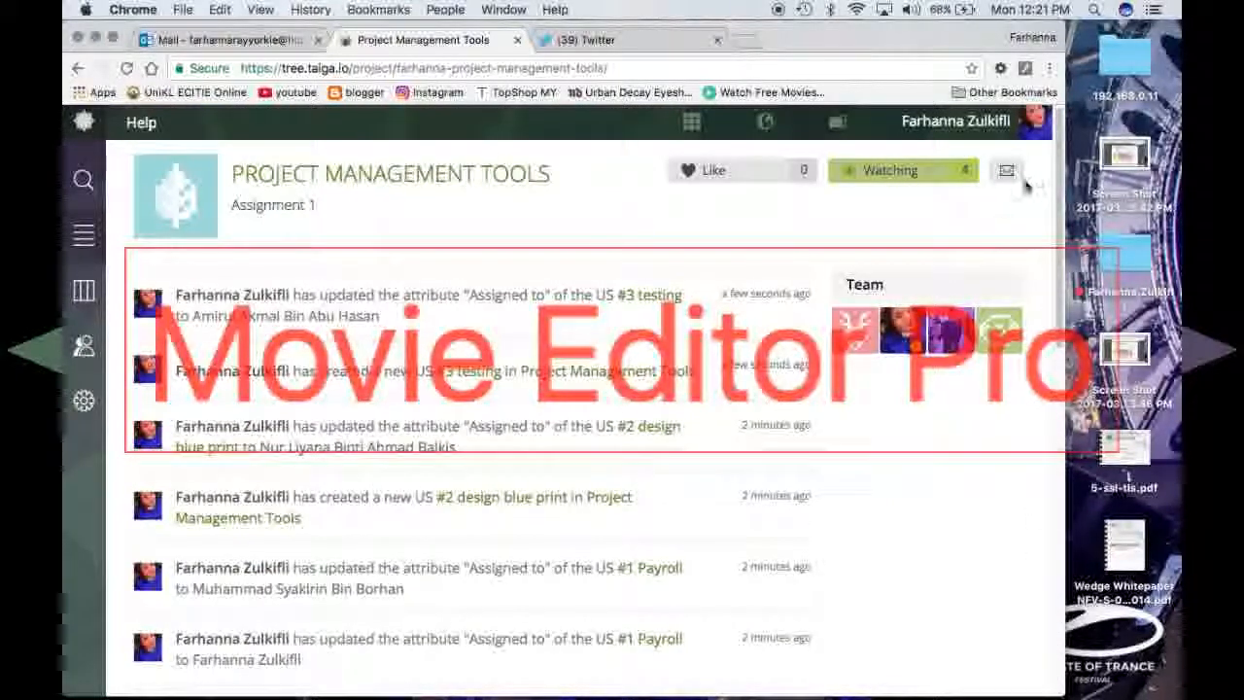
mouse_move(1060, 155)
mouse_down()
mouse_move(1062, 423)
mouse_move(1060, 179)
mouse_up()
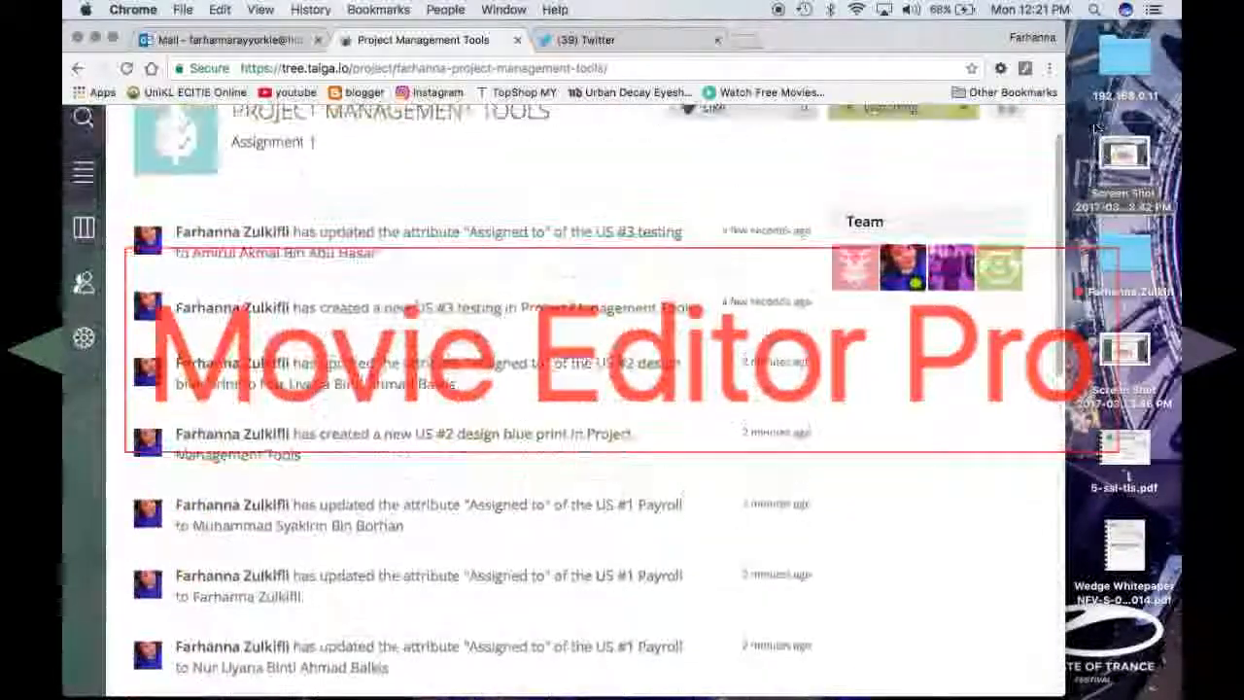
click(1096, 126)
click(1057, 138)
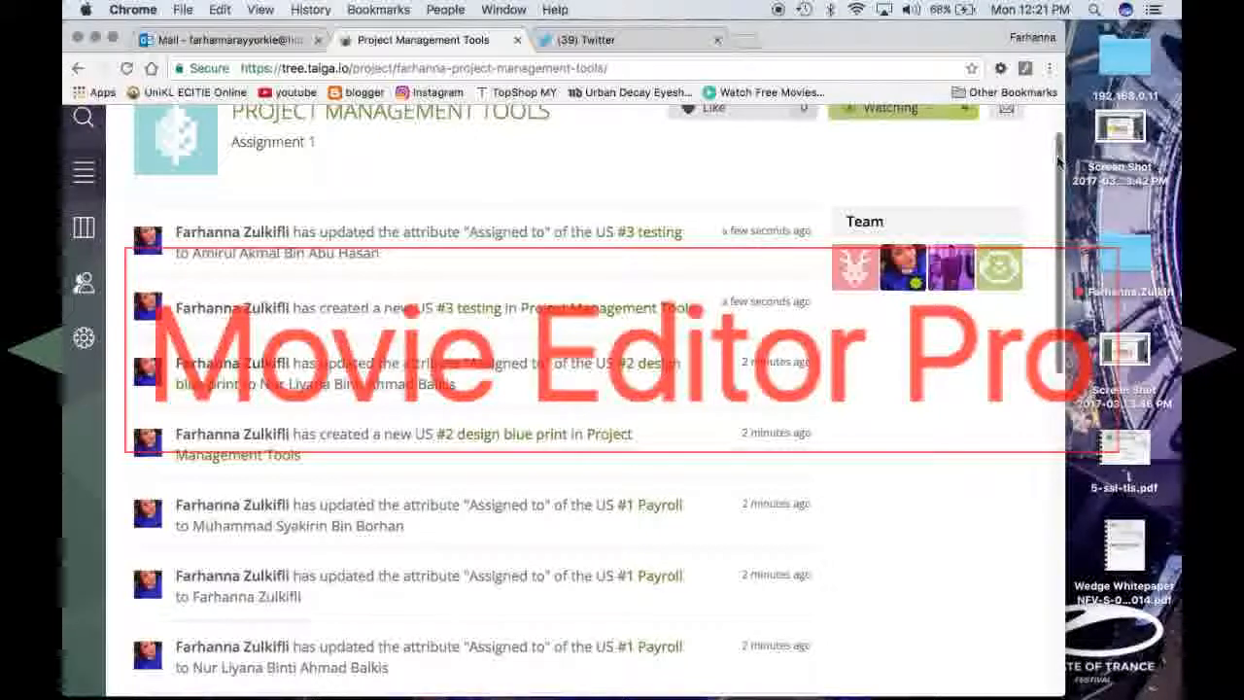
drag(1064, 149, 1068, 431)
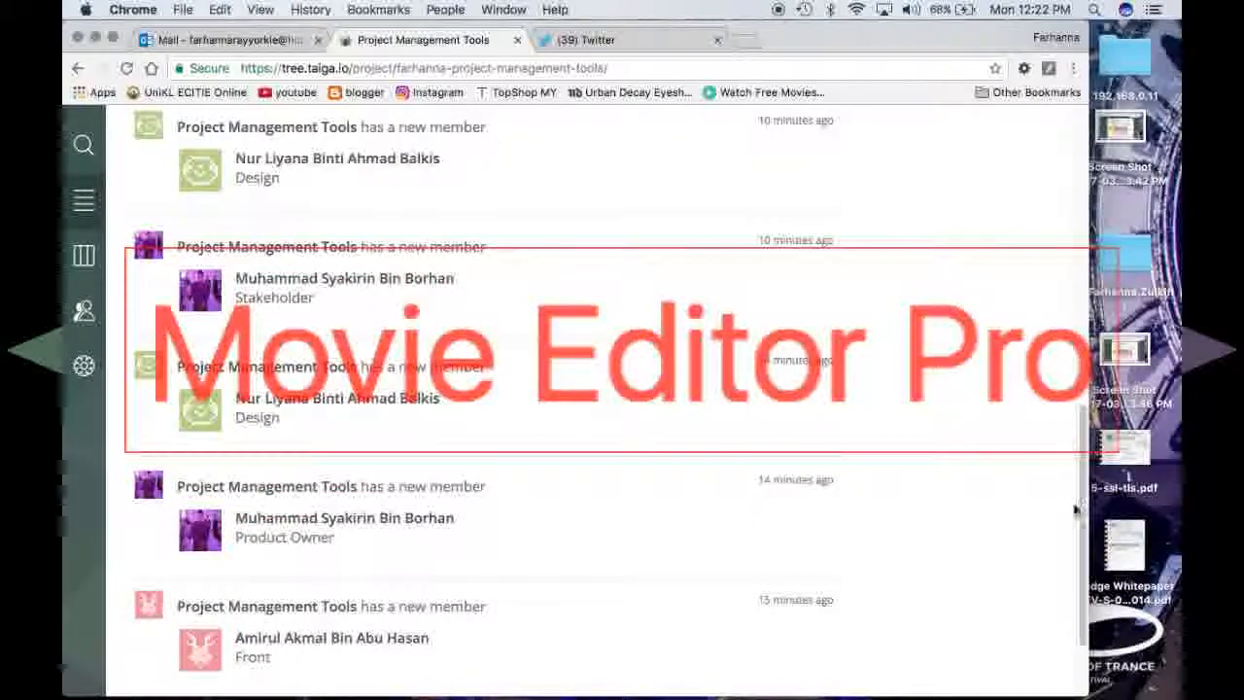
scroll(1075, 510, up, 15)
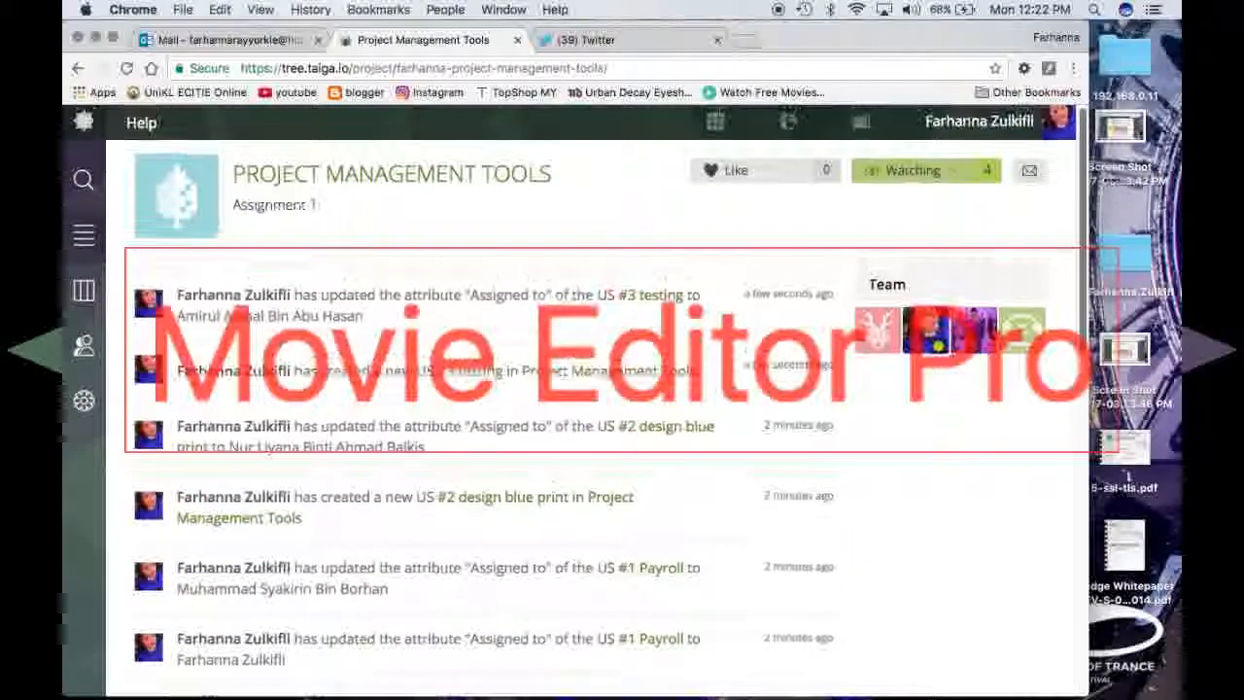